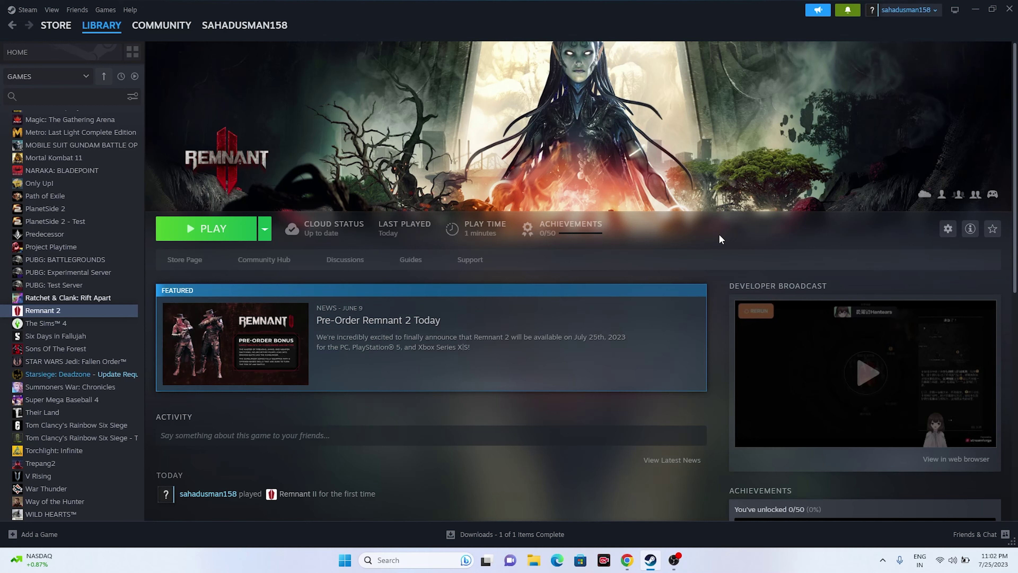
Step: View the Restart choice in the Windows power options and dismiss it without restarting
right_click(347, 561)
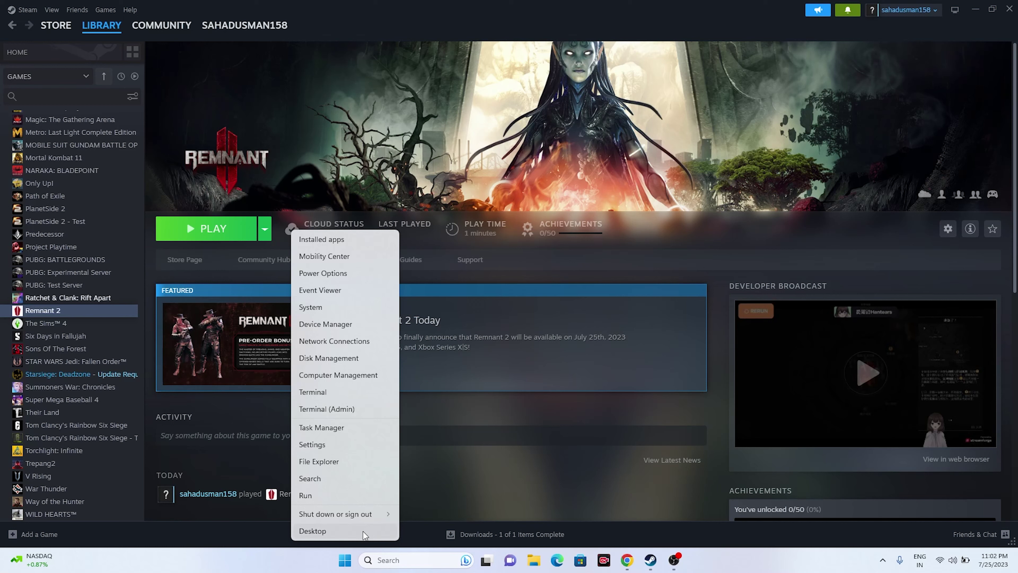
left_click(355, 564)
left_click(348, 562)
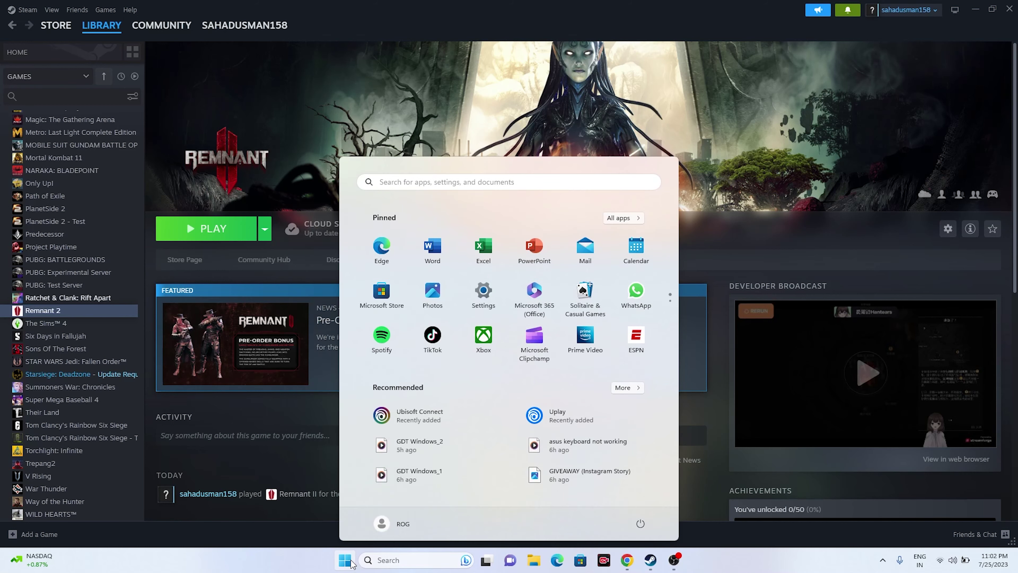
left_click(639, 528)
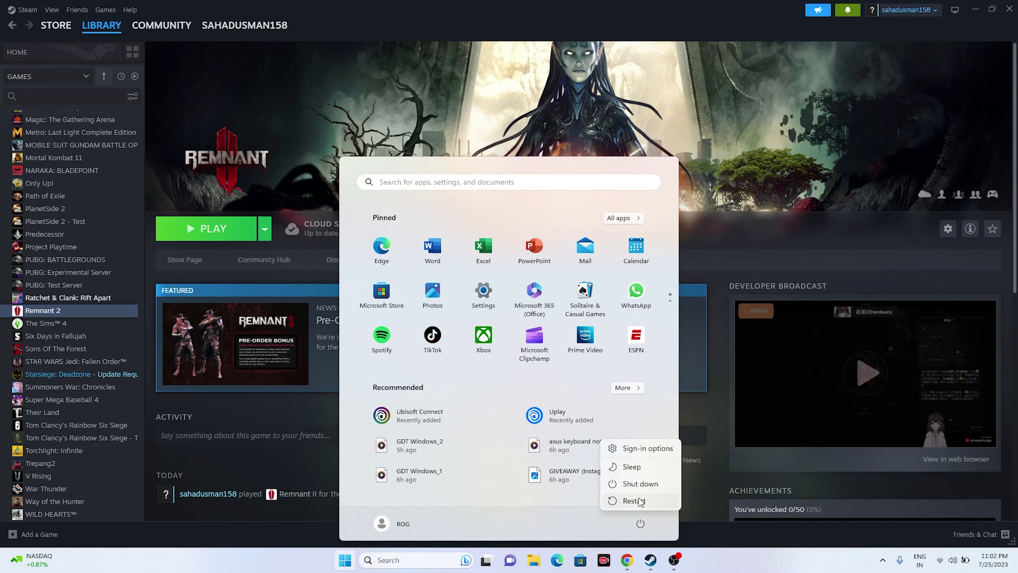
left_click(718, 564)
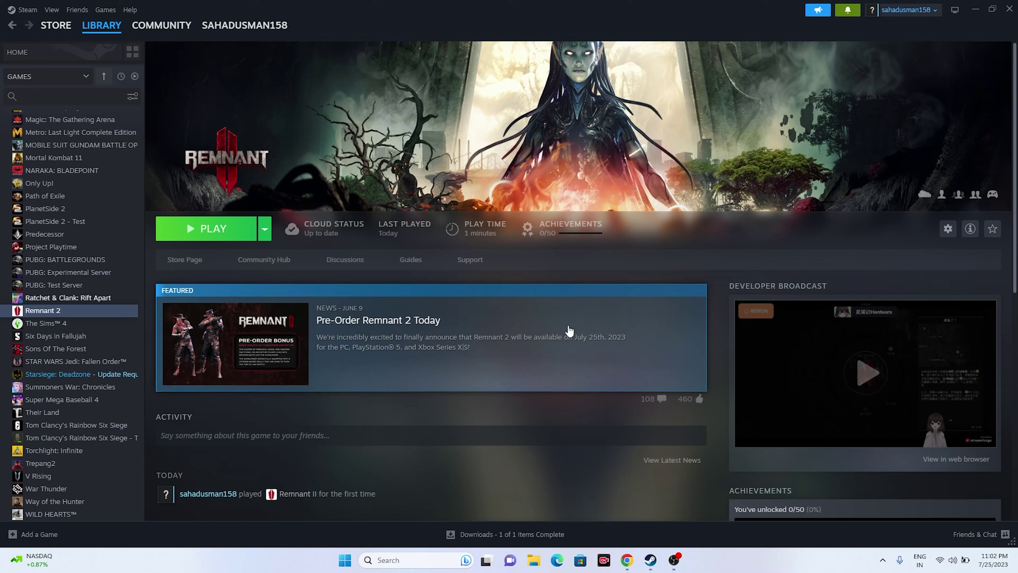
Step: Verify the integrity of Remnant 2's installed game files from its properties, and close the properties window
right_click(44, 313)
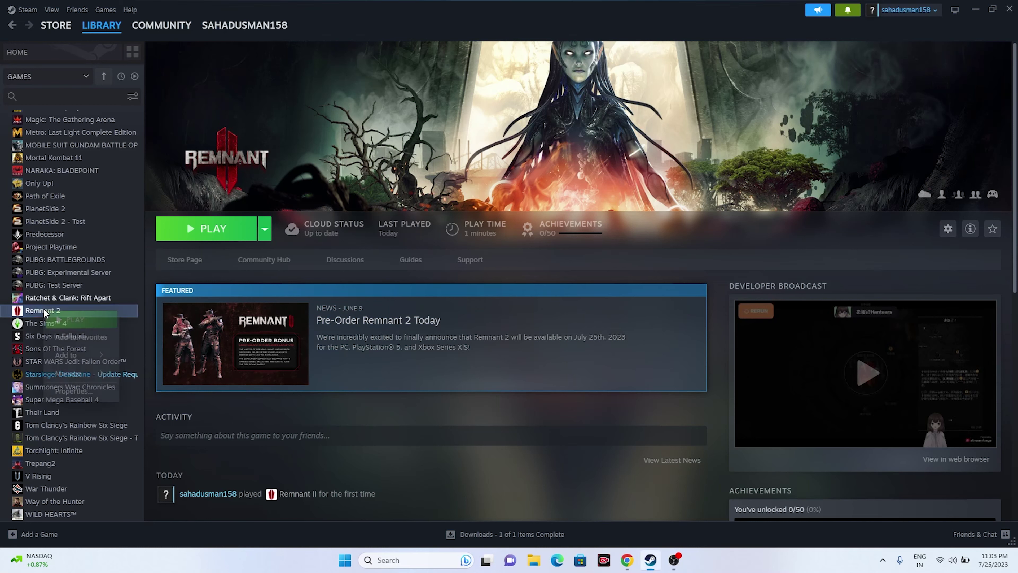
left_click(81, 391)
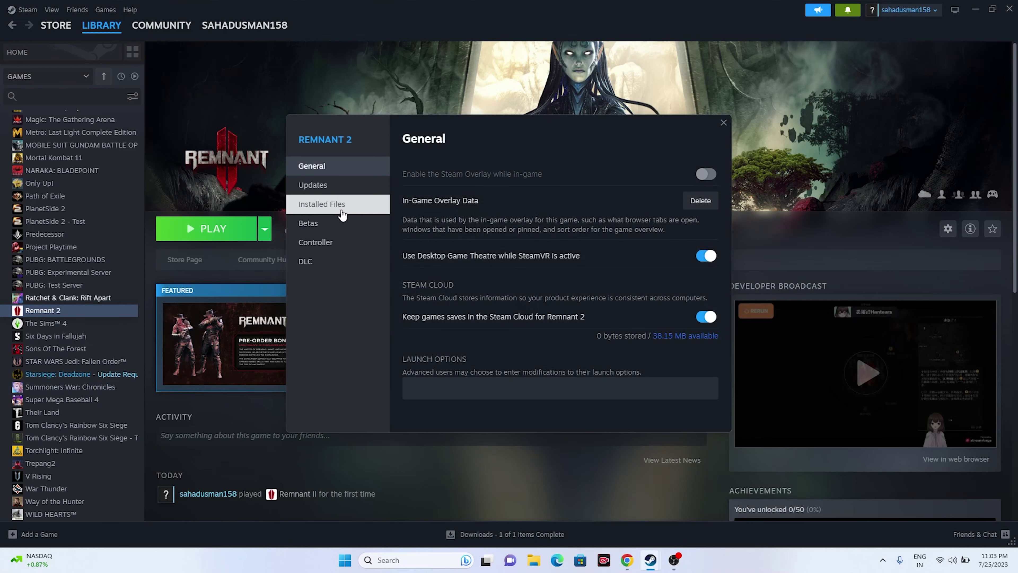
left_click(341, 206)
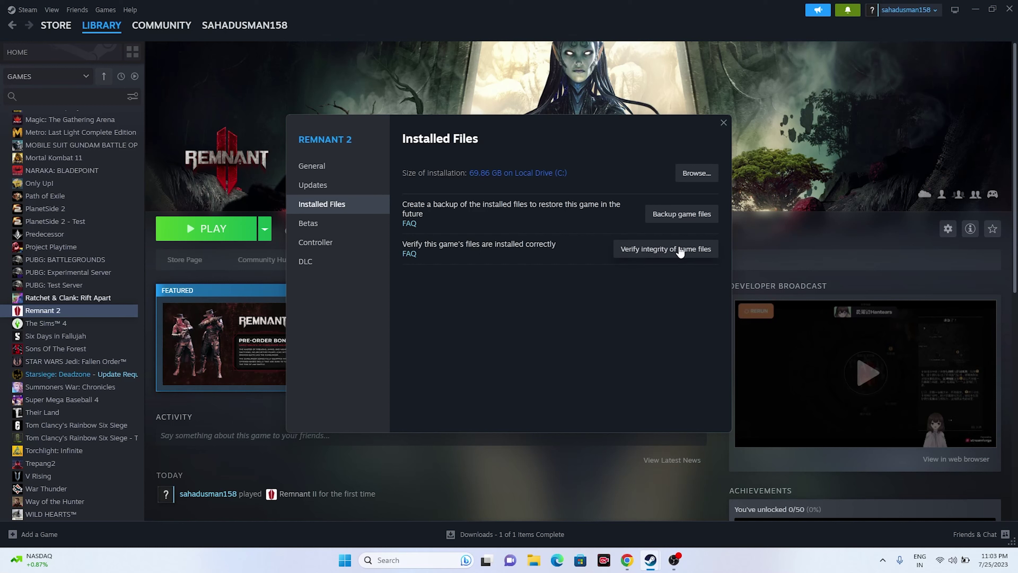
left_click(682, 249)
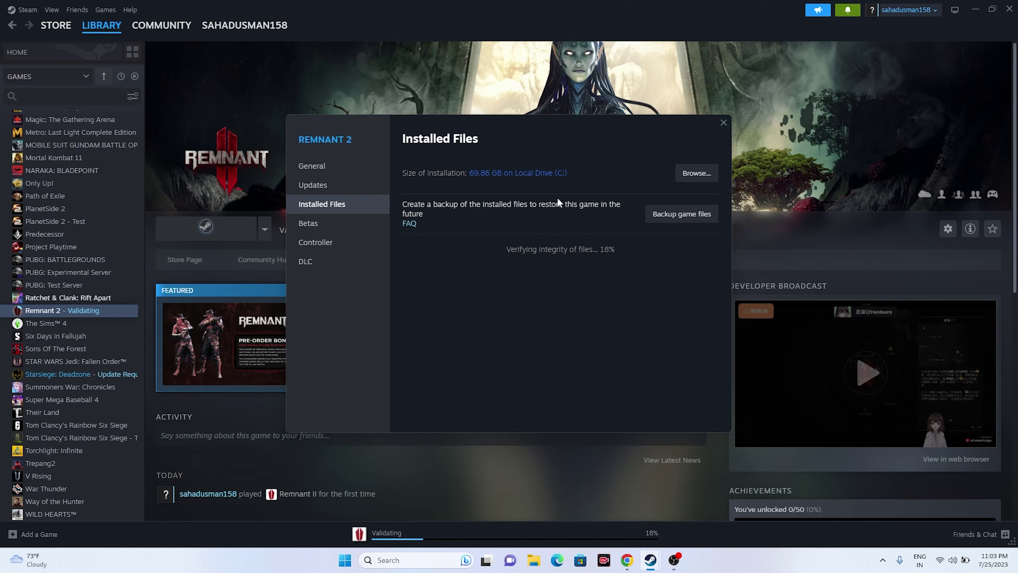
left_click(724, 122)
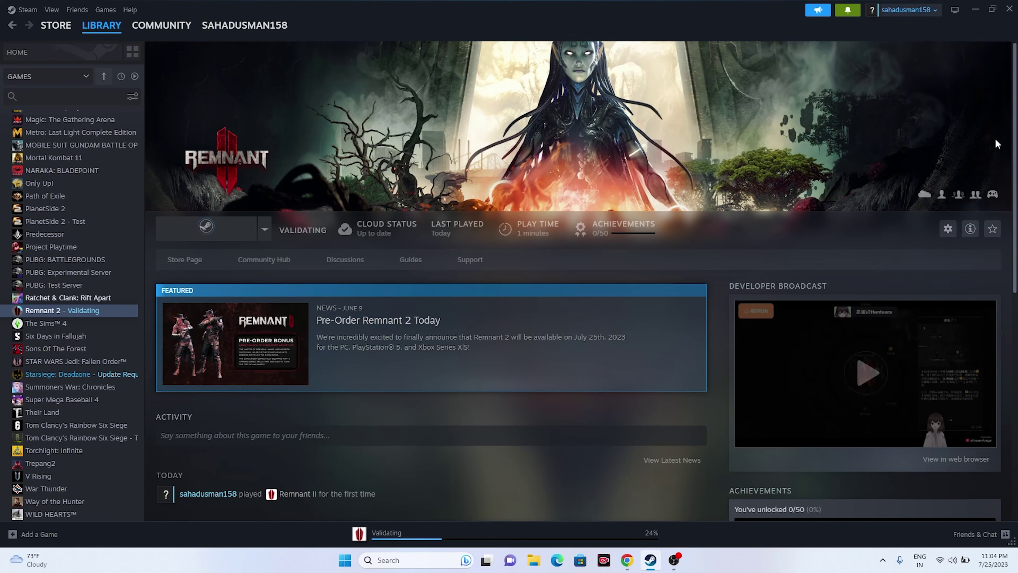
Step: Close and reopen the Steam window, and view Steam's Exit option without using it
left_click(1009, 8)
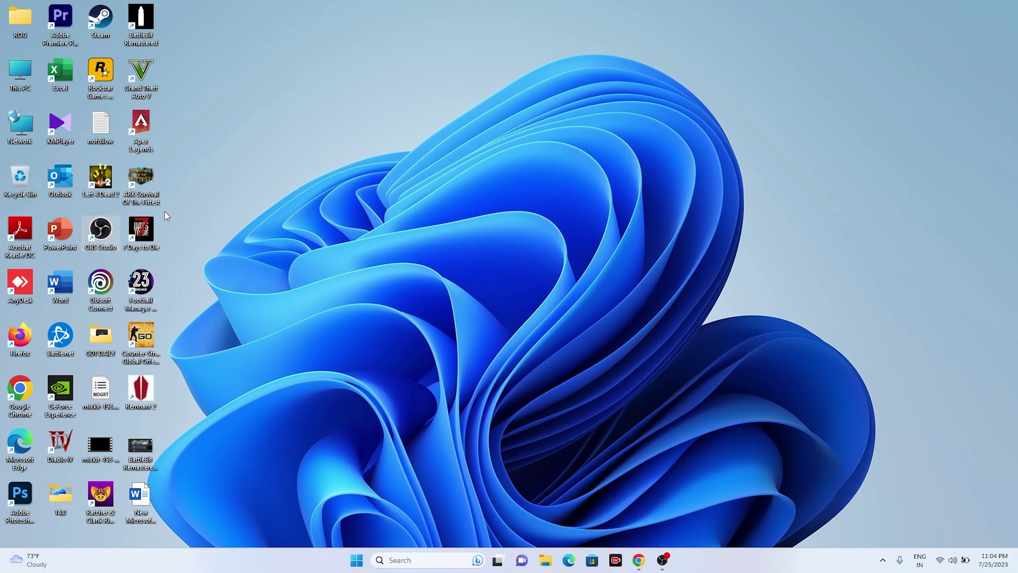
left_click(108, 26)
double_click(108, 26)
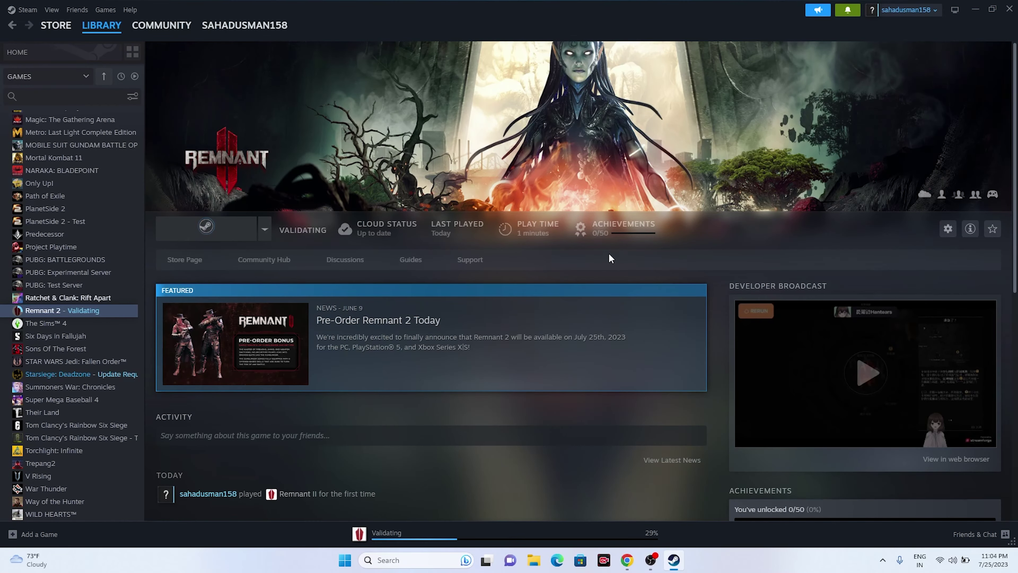
left_click(21, 9)
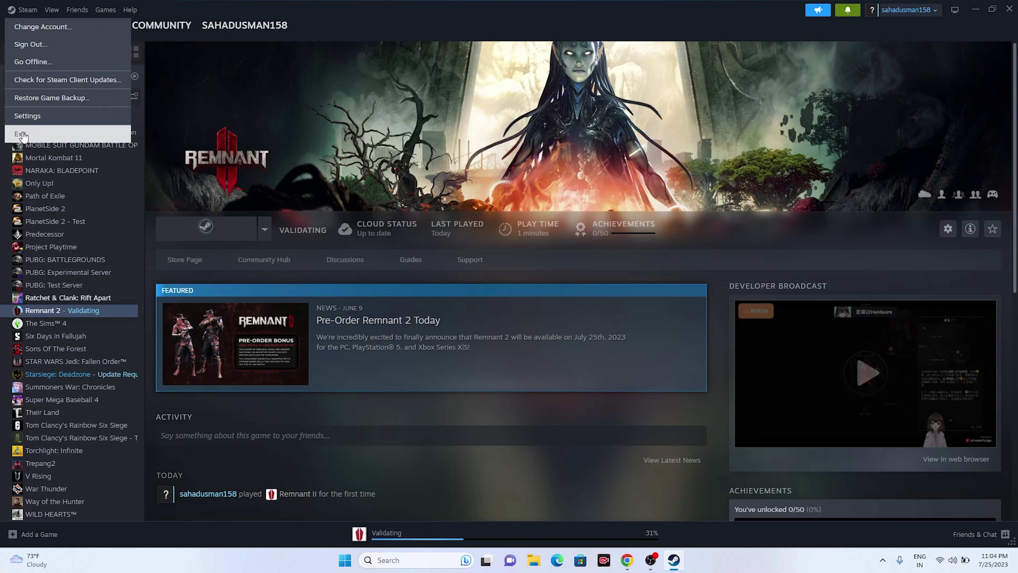
left_click(567, 137)
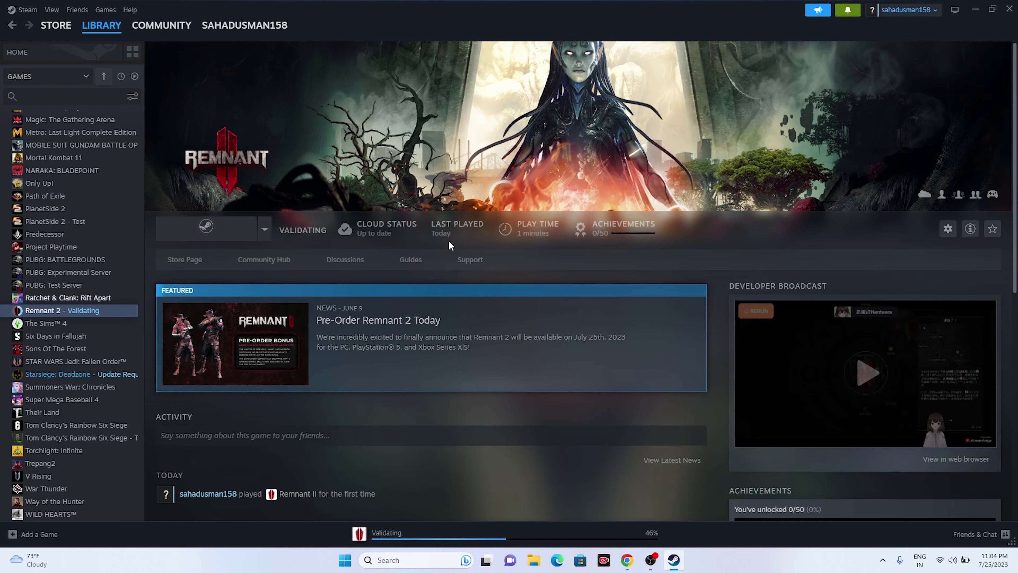
Step: Browse to Remnant 2's installation folder from its Steam properties, select the Remnant2 application, and close the folder
mouse_move(408, 217)
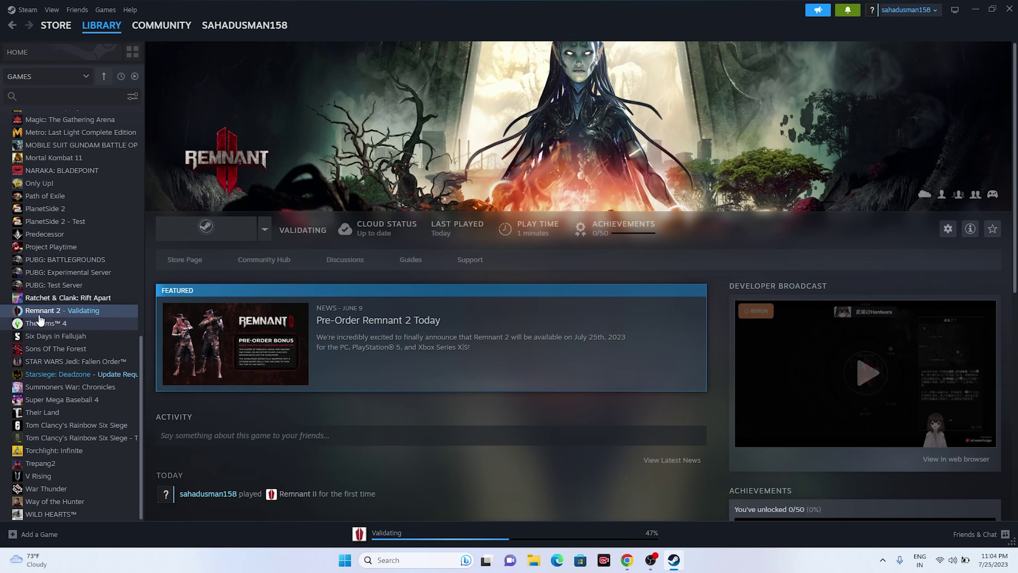
right_click(70, 315)
left_click(101, 374)
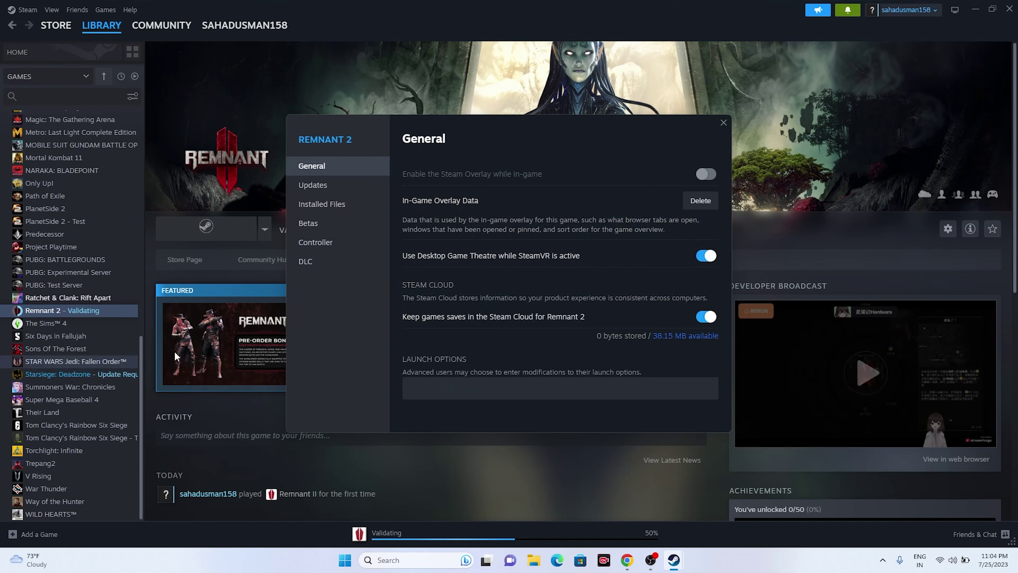
left_click(335, 210)
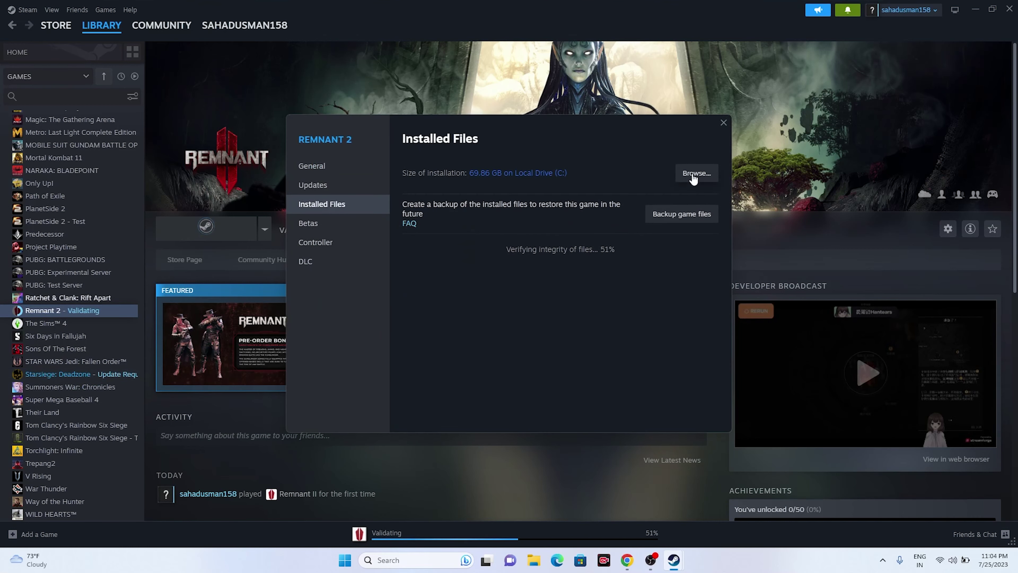
left_click(975, 9)
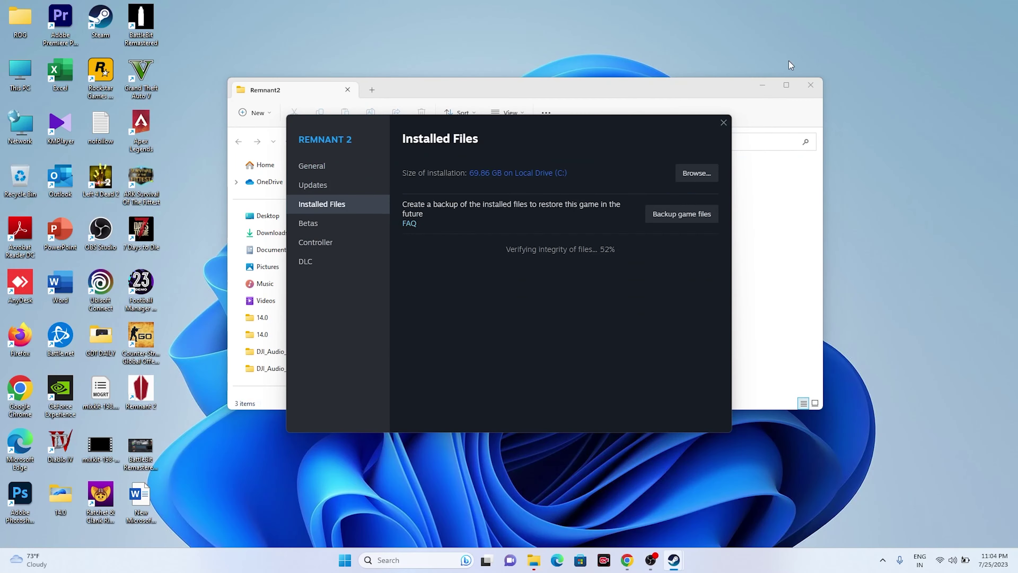
left_click(786, 85)
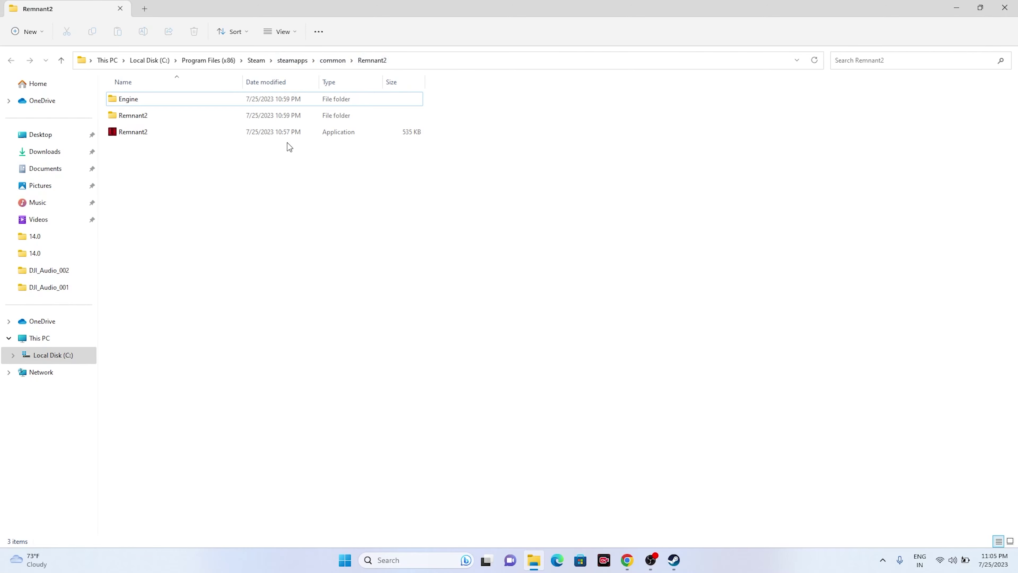
left_click(279, 129)
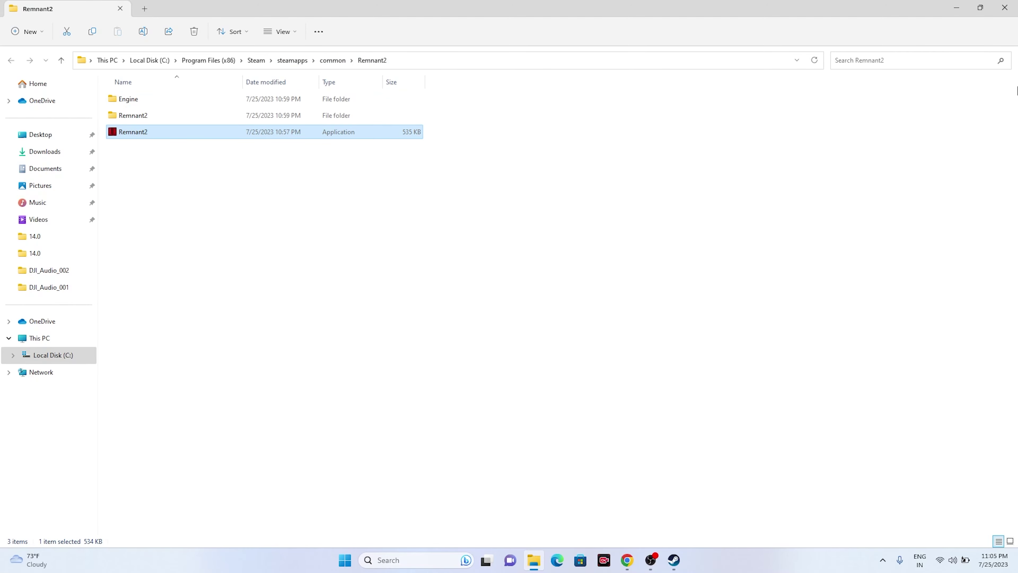
left_click(1004, 7)
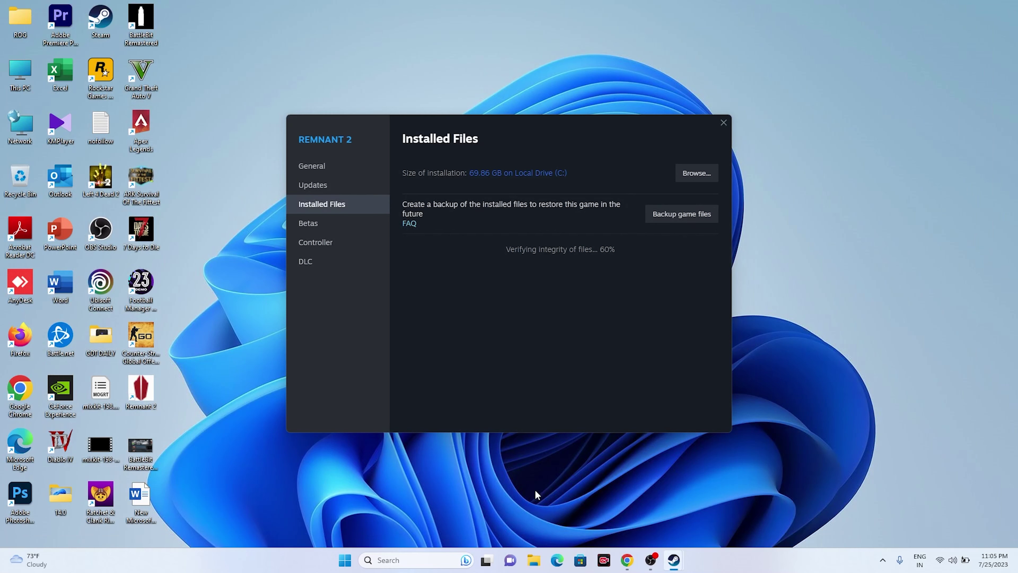
Step: Locate the Remnant2 application in File Explorer under C:\Program Files (x86)\Steam\steamapps\common\Remnant2, and close the folder
left_click(530, 561)
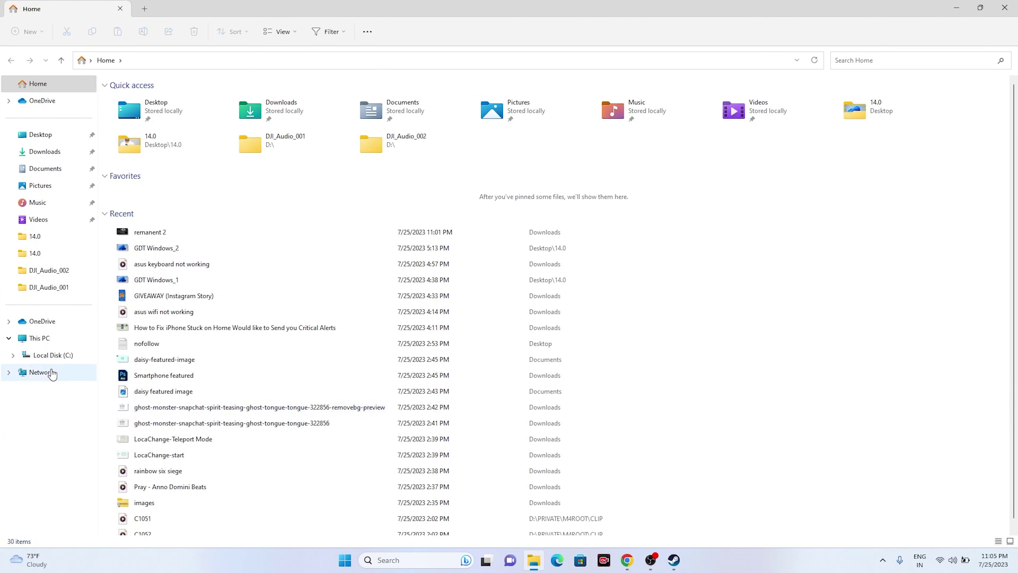
left_click(44, 338)
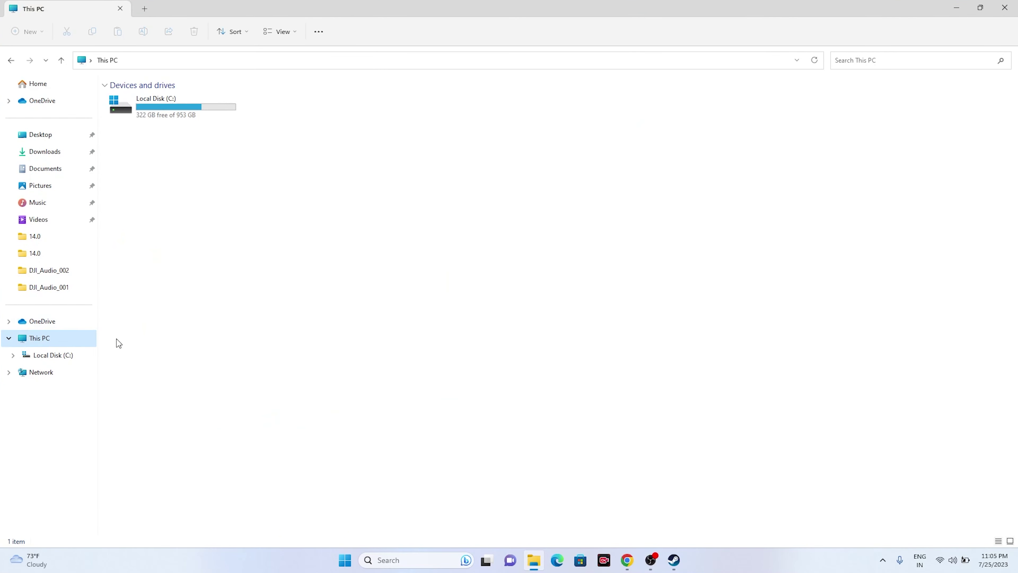
double_click(166, 110)
double_click(176, 181)
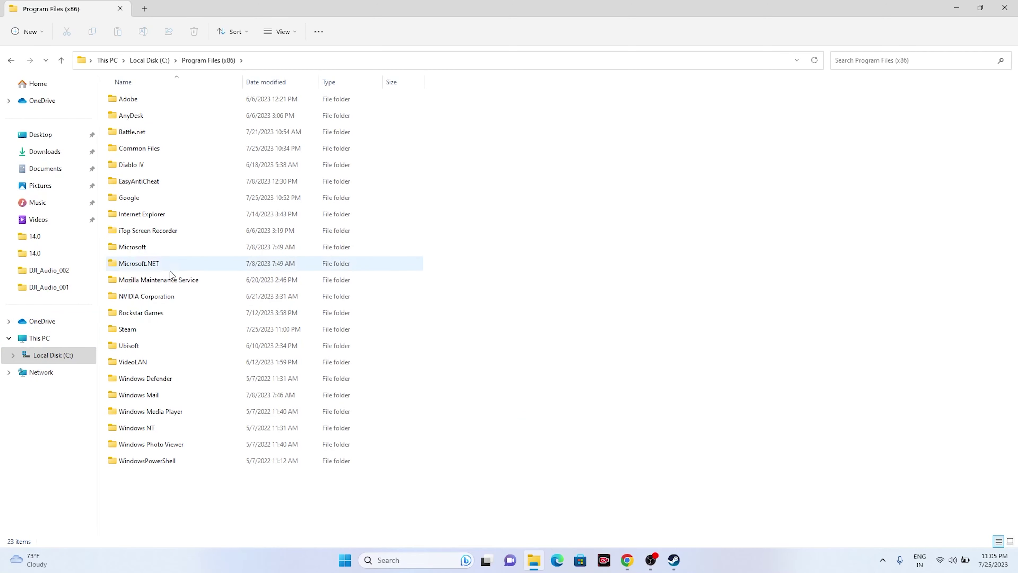
left_click(137, 335)
double_click(137, 336)
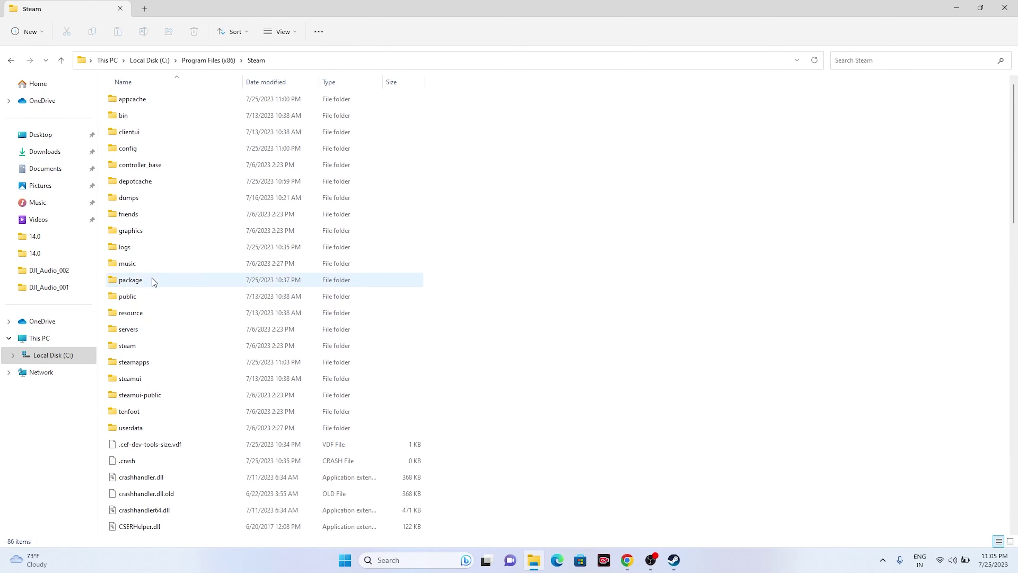
double_click(152, 362)
double_click(123, 98)
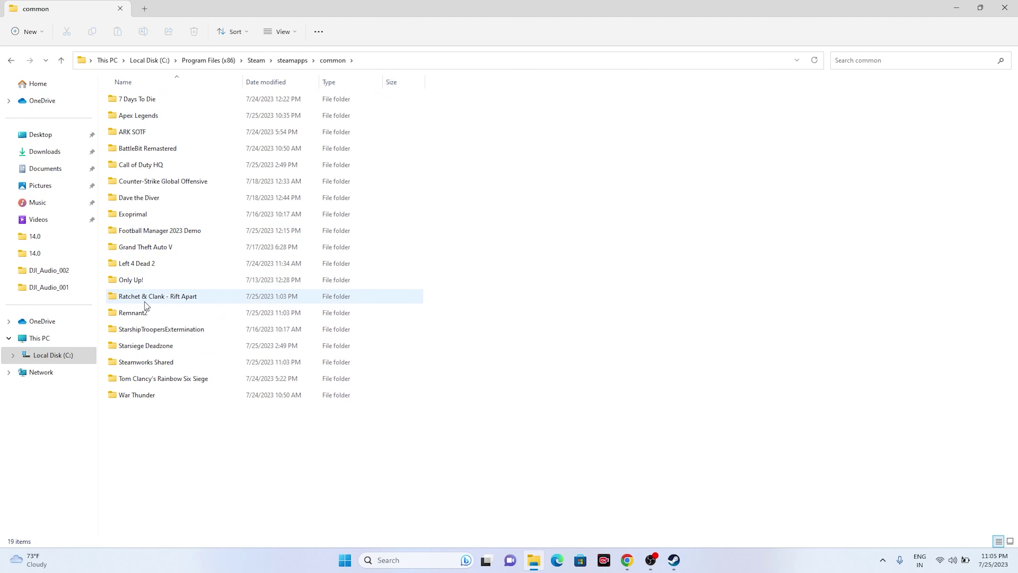
double_click(141, 313)
left_click(145, 134)
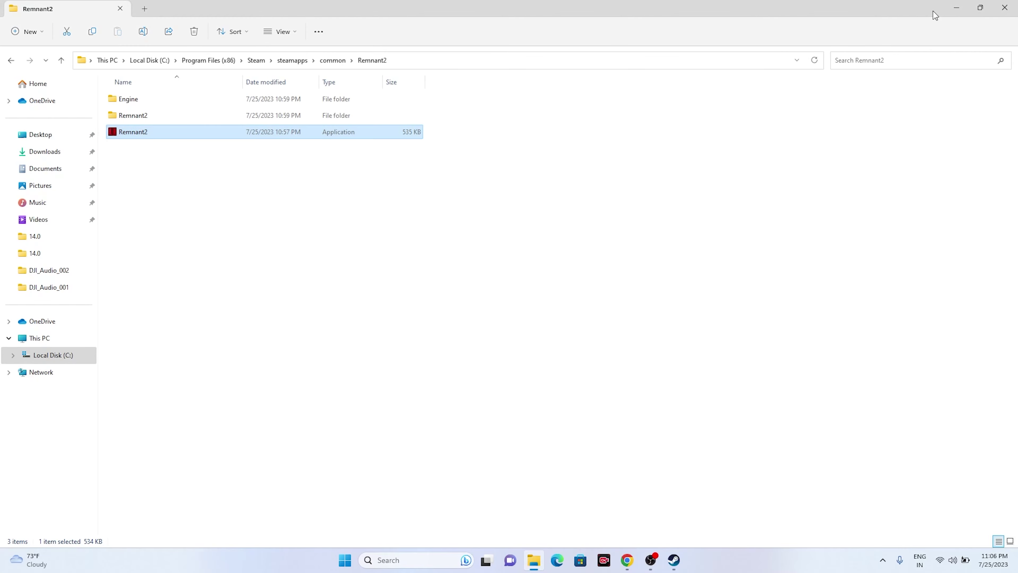
left_click(1005, 7)
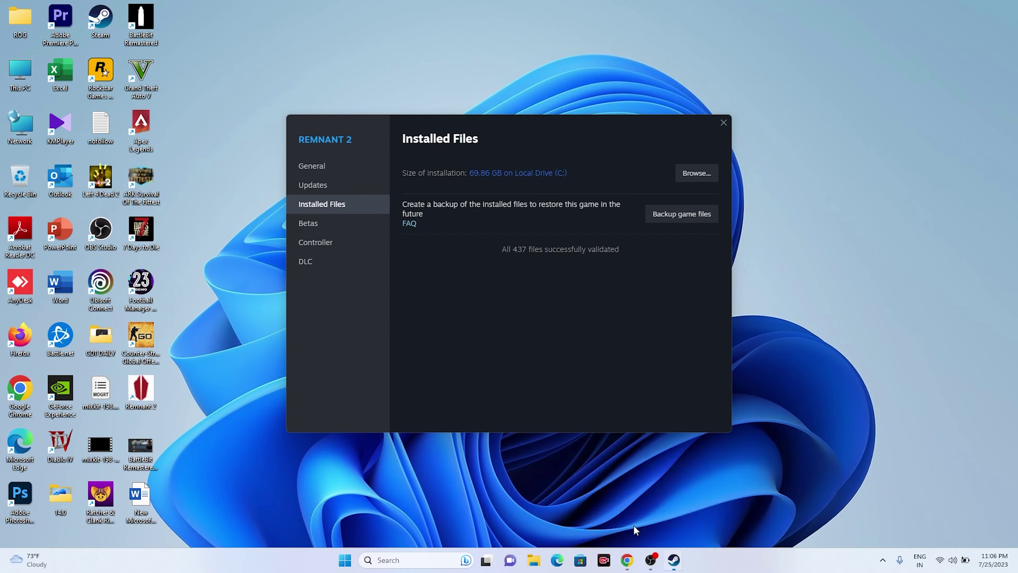
Step: Close the Remnant 2 properties window and minimise Steam to show the desktop
left_click(674, 561)
left_click(976, 9)
left_click(723, 123)
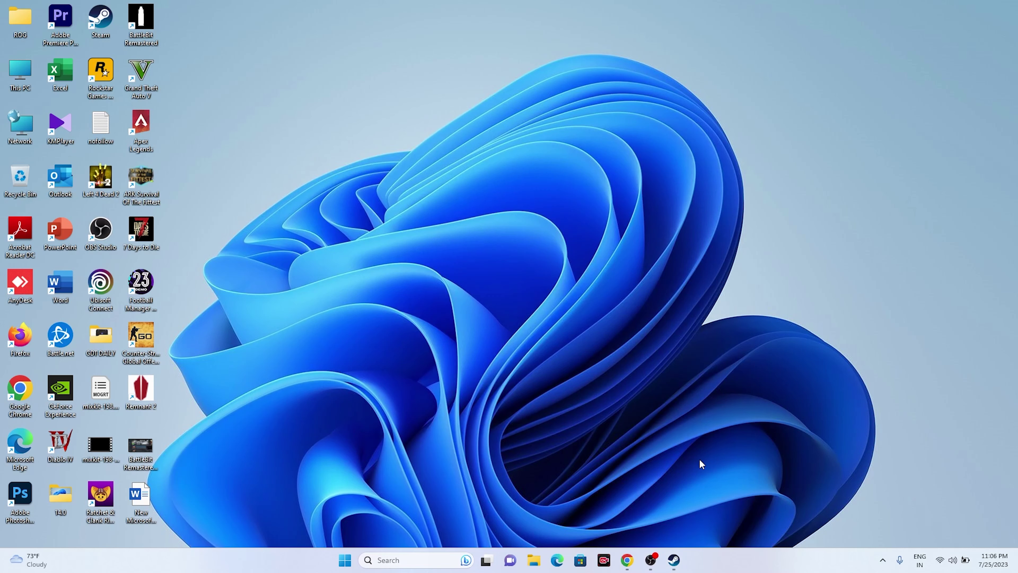
left_click(673, 560)
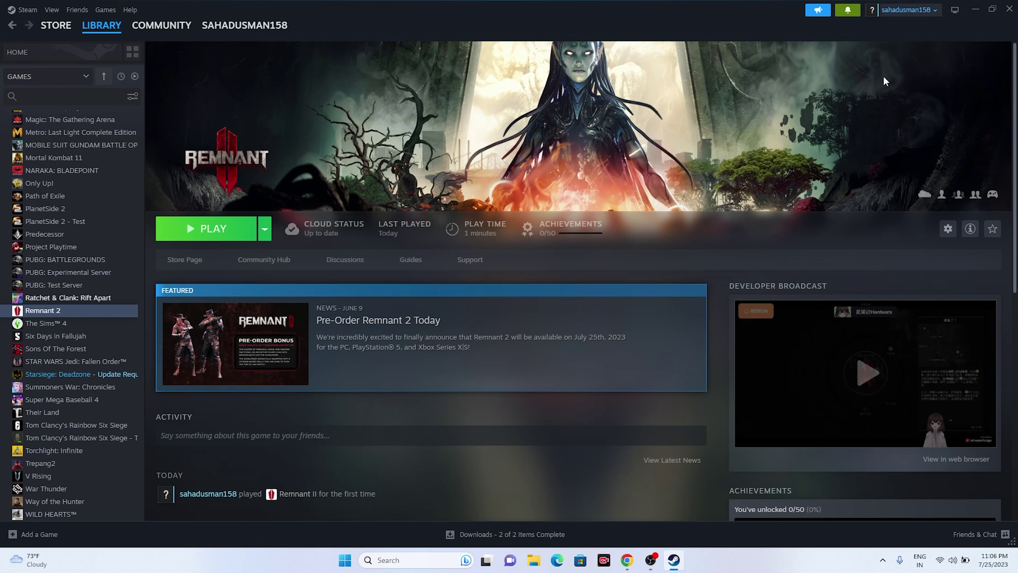
left_click(975, 8)
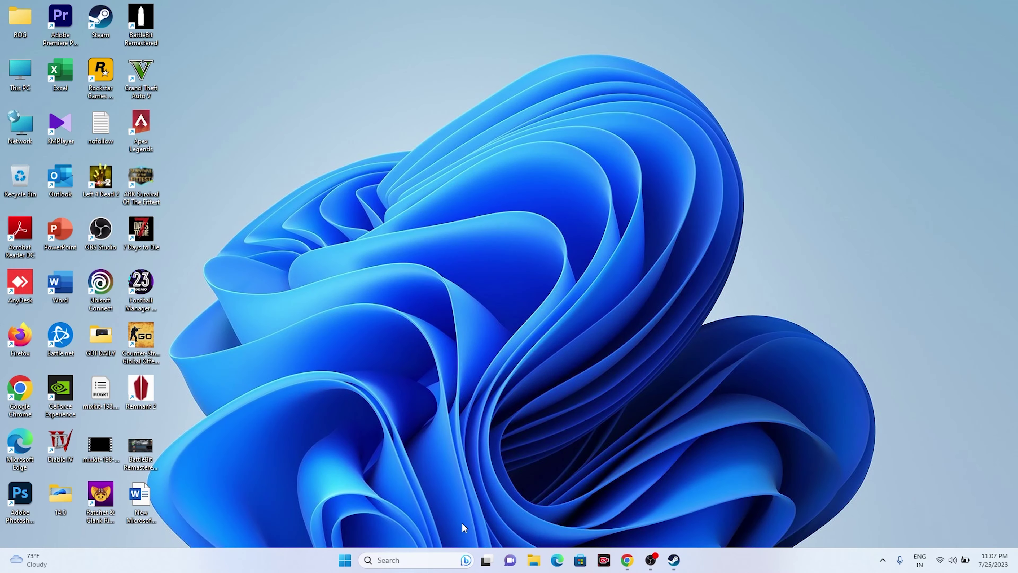
Step: Check the automatic time and time zone options in the Windows Date & time settings, close Settings, and switch back to Steam
left_click(417, 560)
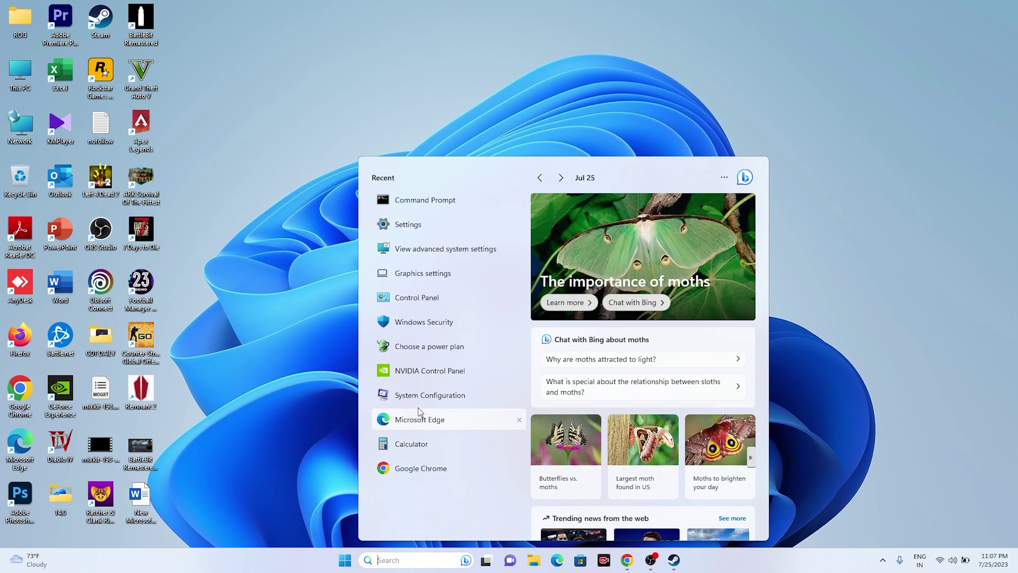
left_click(416, 229)
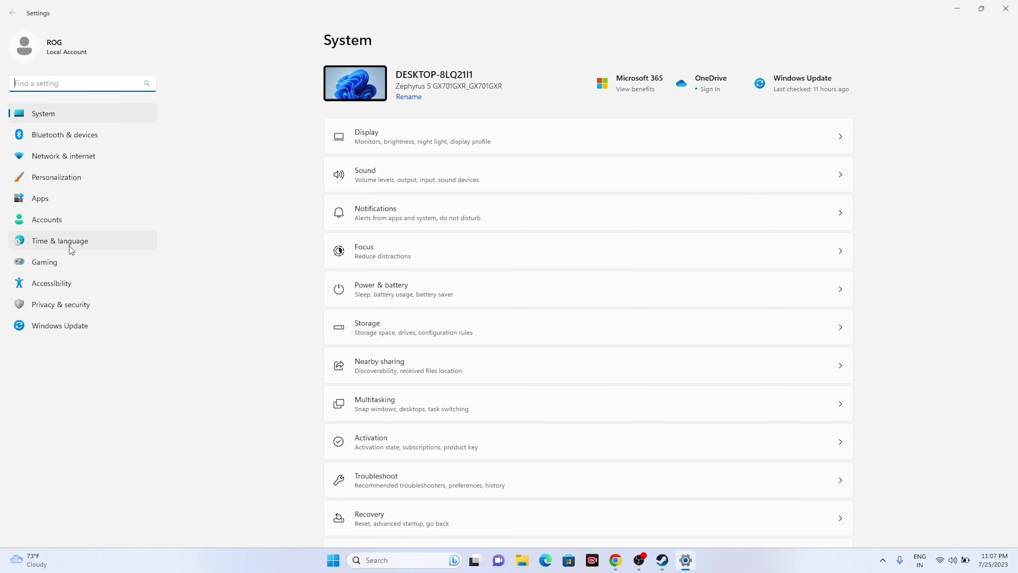
left_click(70, 246)
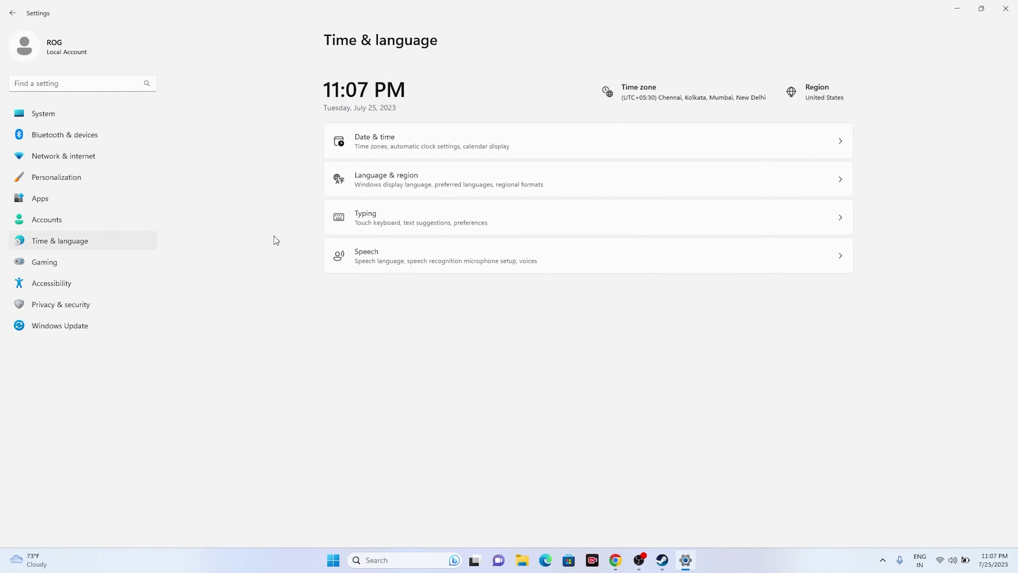
left_click(504, 138)
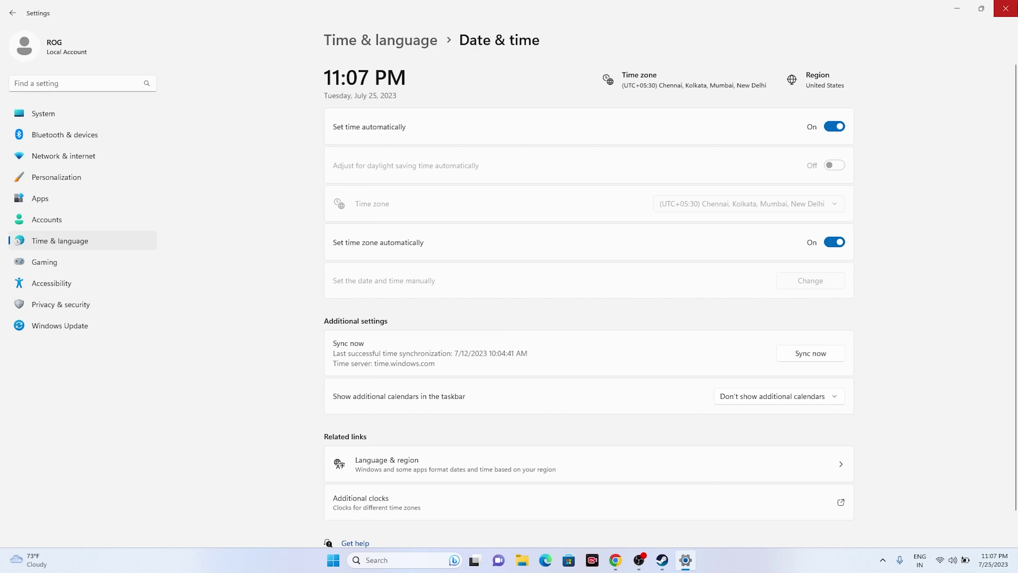
left_click(1005, 8)
left_click(673, 559)
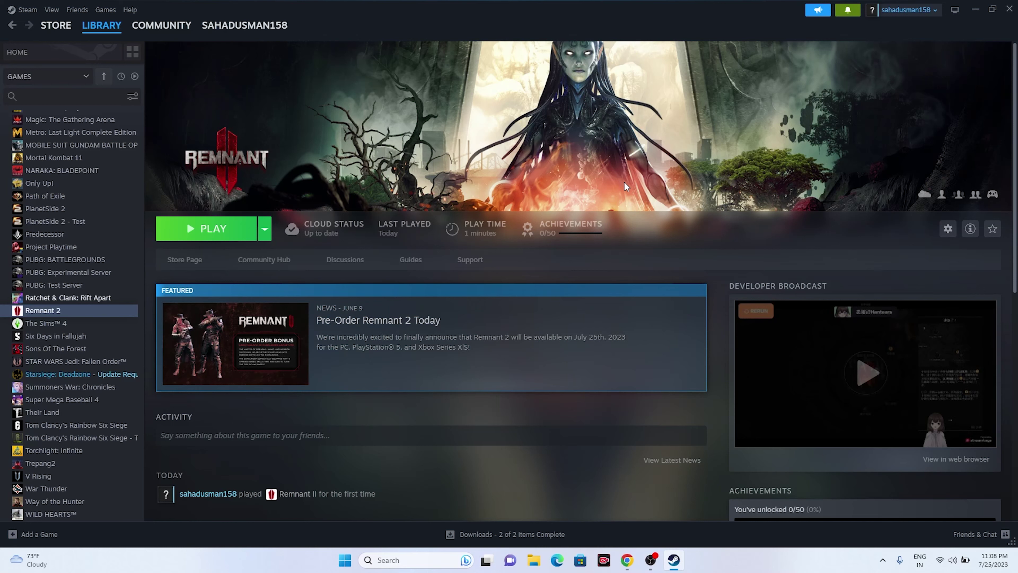
Step: Minimise Steam, look through the game folders in Documents in File Explorer, and close the window
left_click(974, 12)
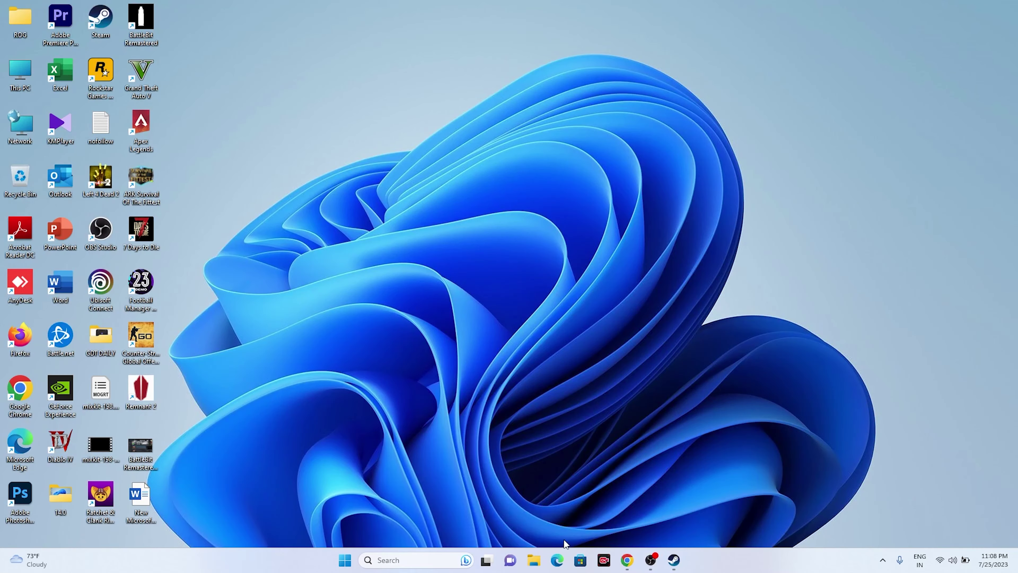
left_click(535, 560)
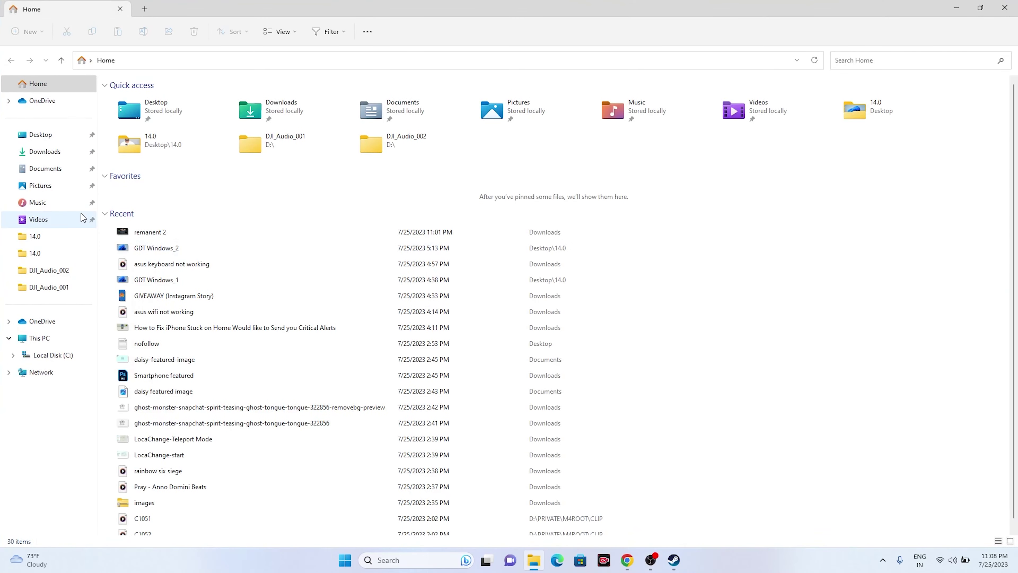
left_click(61, 338)
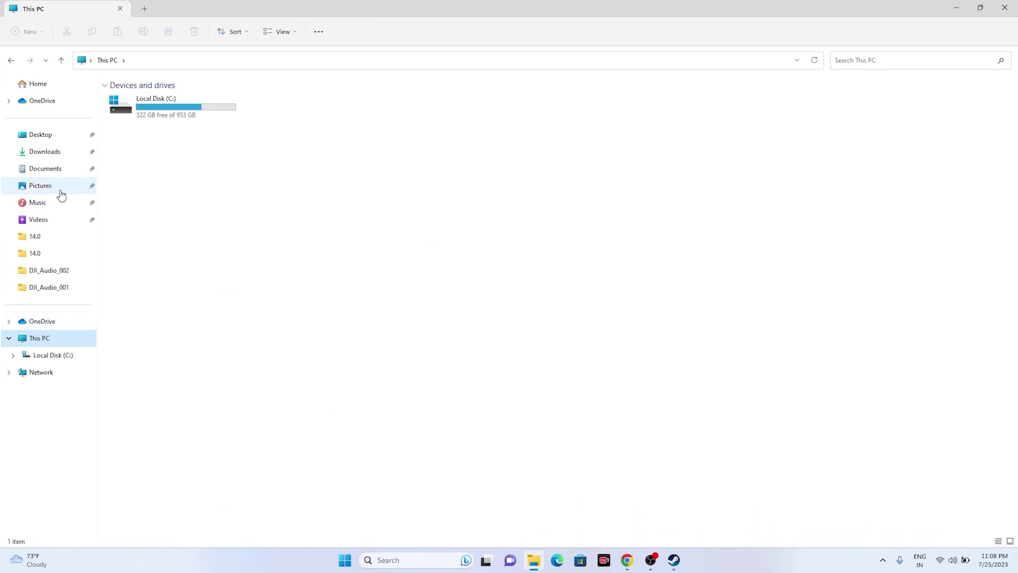
left_click(57, 153)
left_click(58, 170)
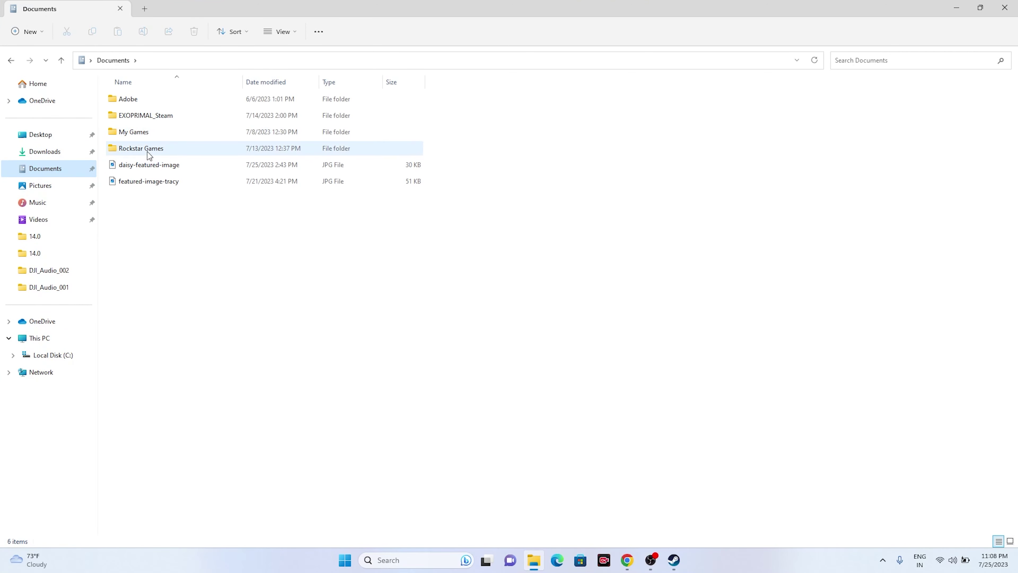
mouse_move(148, 155)
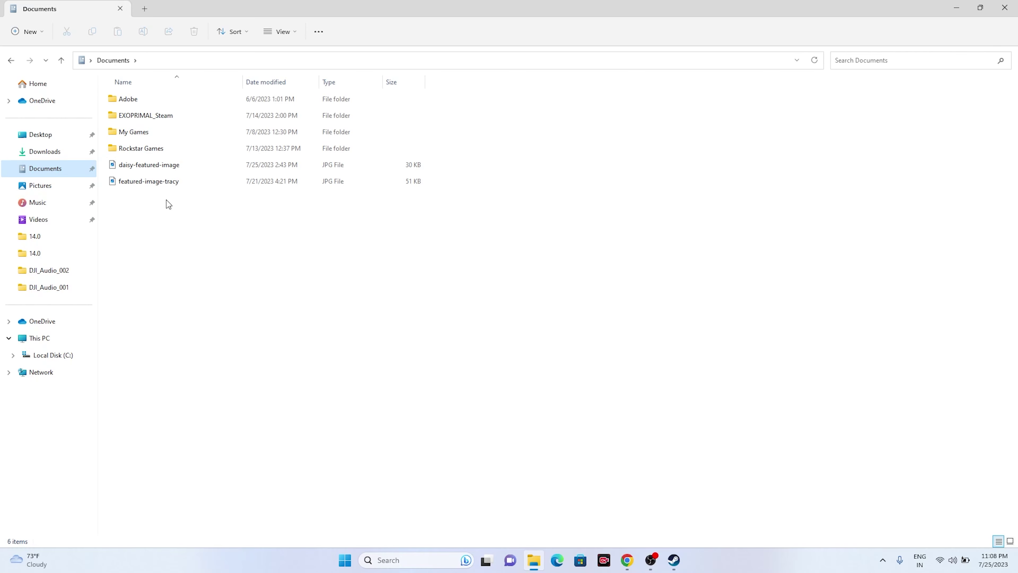
left_click(1004, 7)
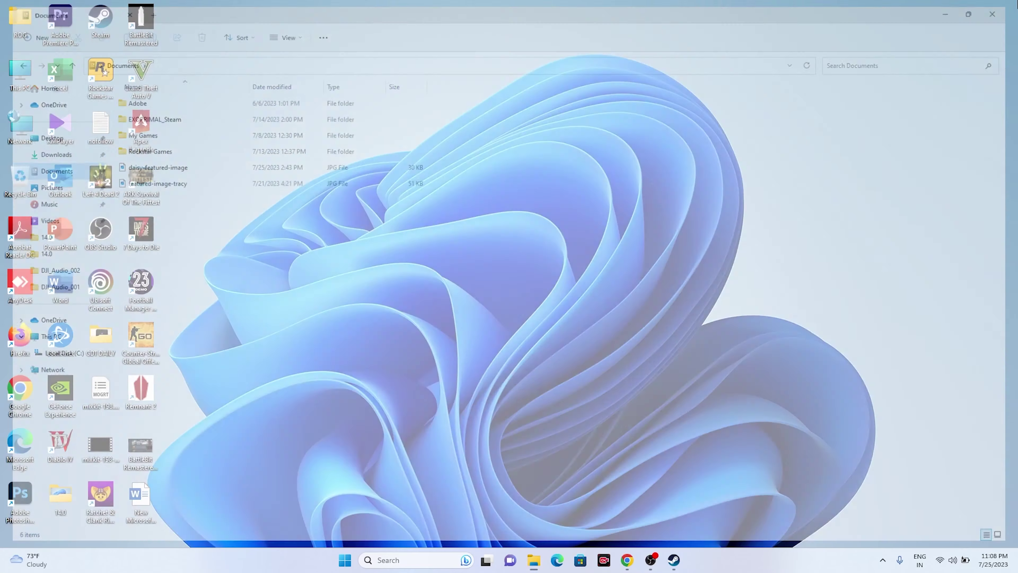
left_click(629, 561)
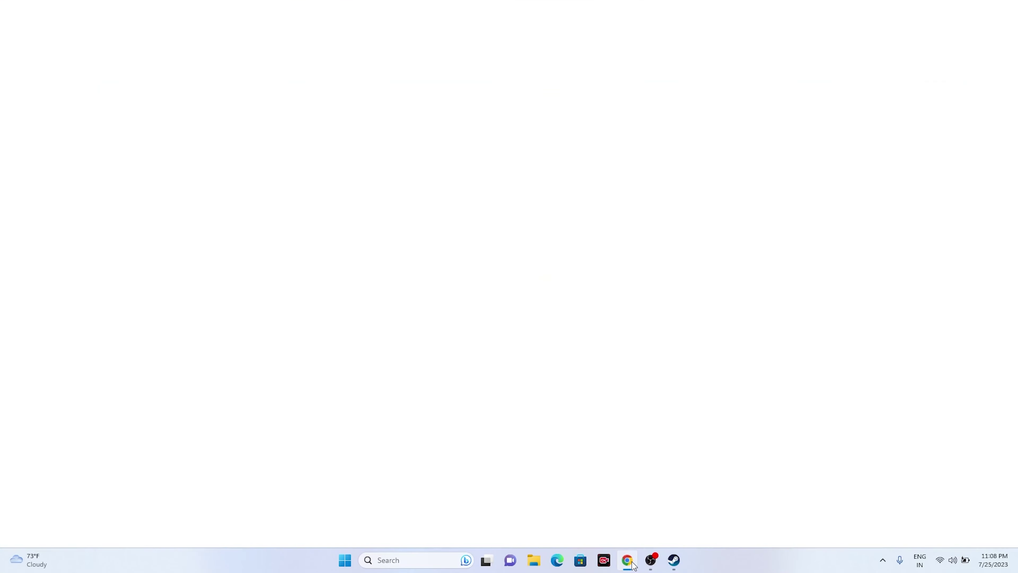
left_click(633, 565)
left_click(674, 561)
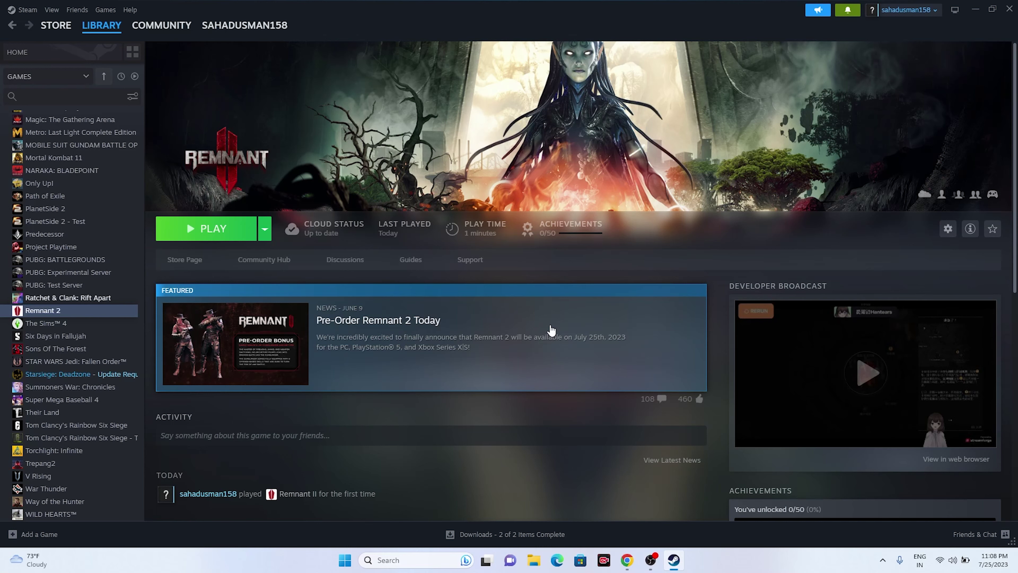
left_click(974, 12)
Step: Open the Windows Defender Firewall allowed apps list from Control Panel and find the Remnant 2 entry
left_click(414, 559)
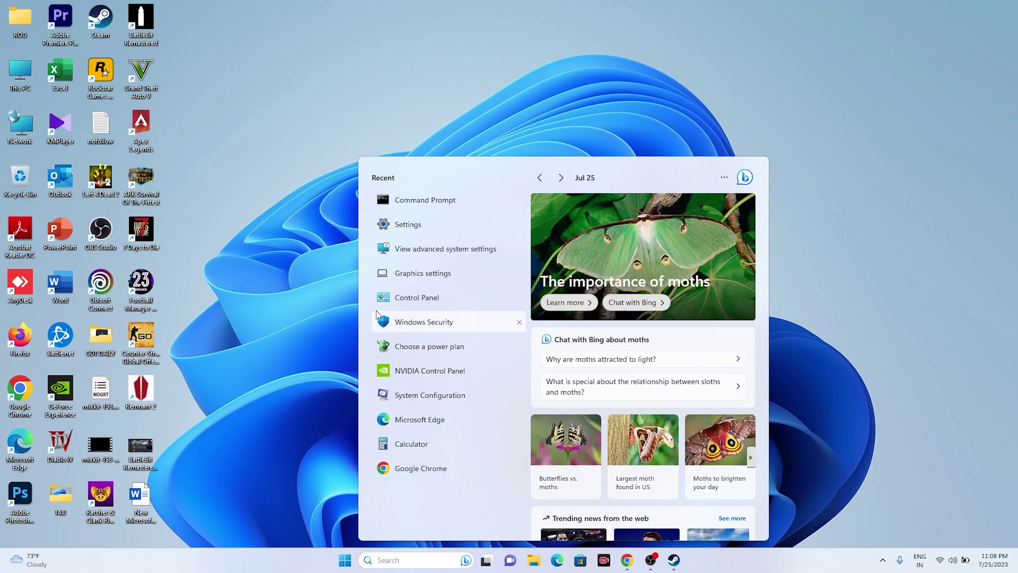
left_click(419, 296)
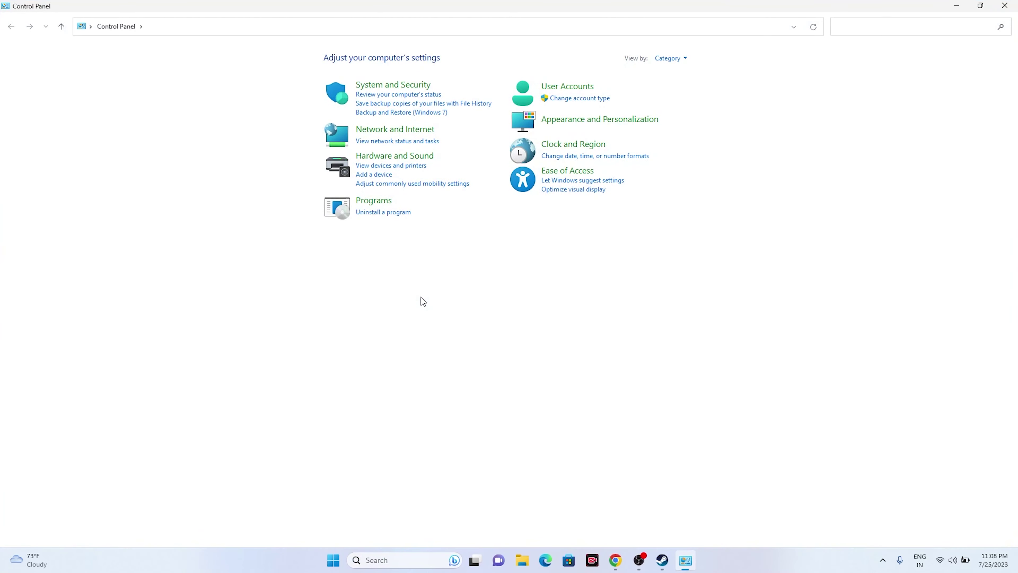
left_click(378, 84)
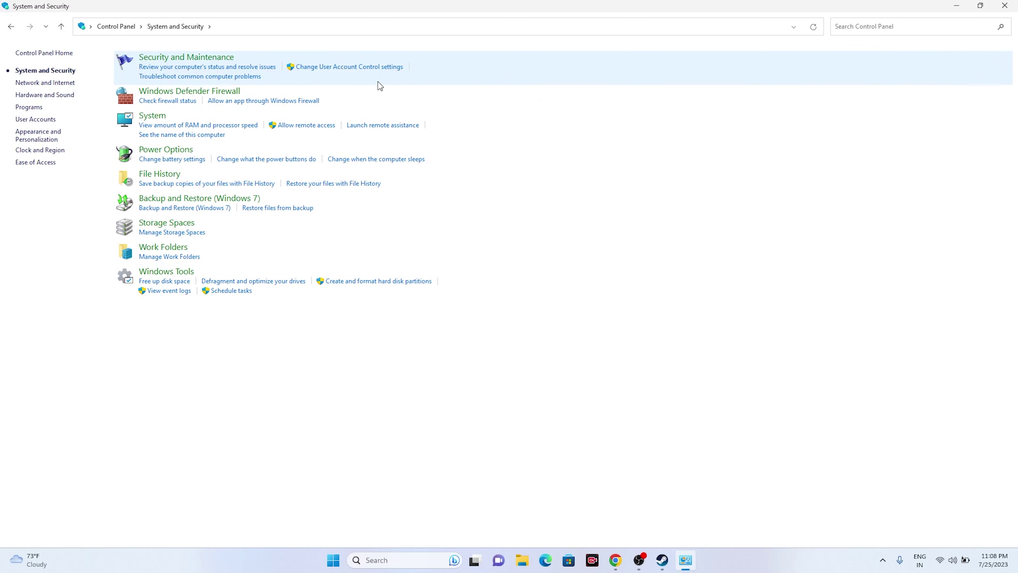
left_click(182, 92)
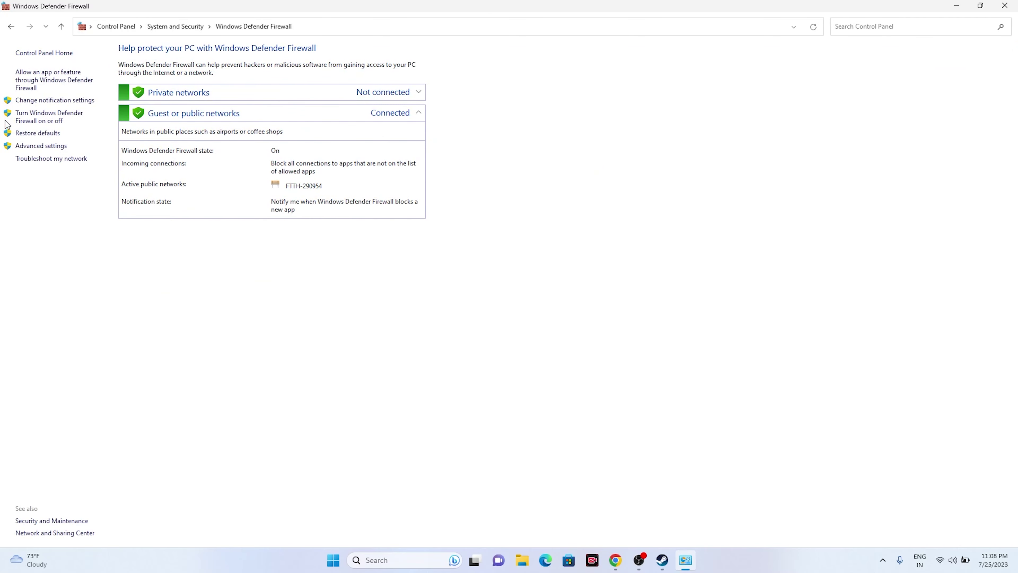
left_click(36, 82)
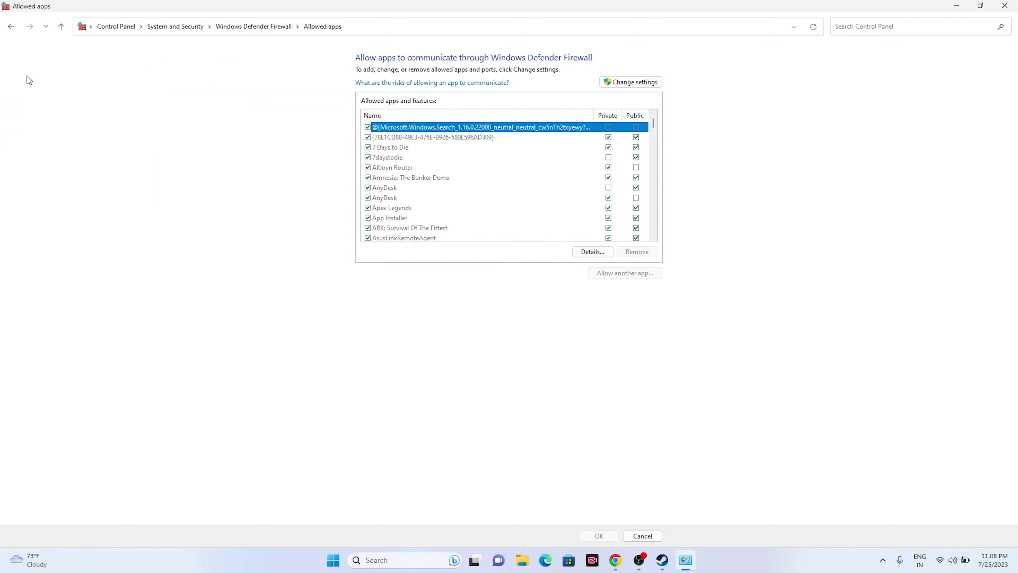
scroll(457, 180, "down", 15)
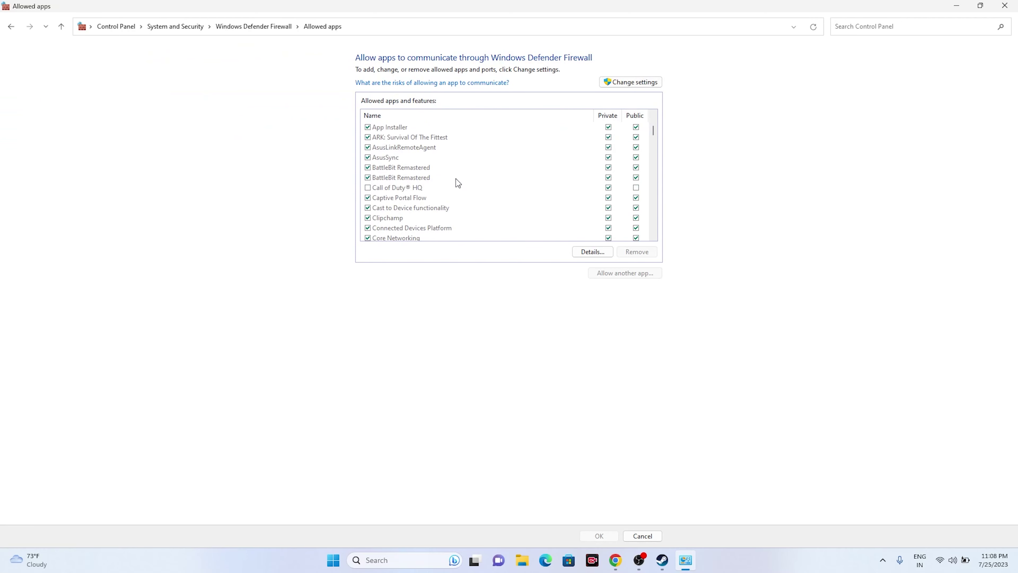
scroll(456, 178, "down", 15)
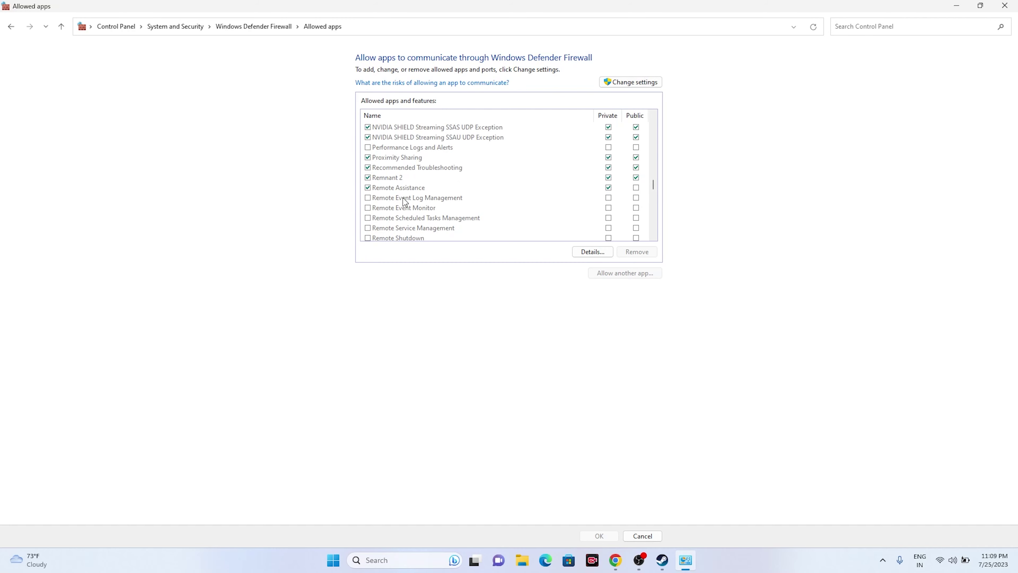
Step: Unlock the firewall's allowed apps for changes and start browsing This PC for another app to allow
left_click(627, 84)
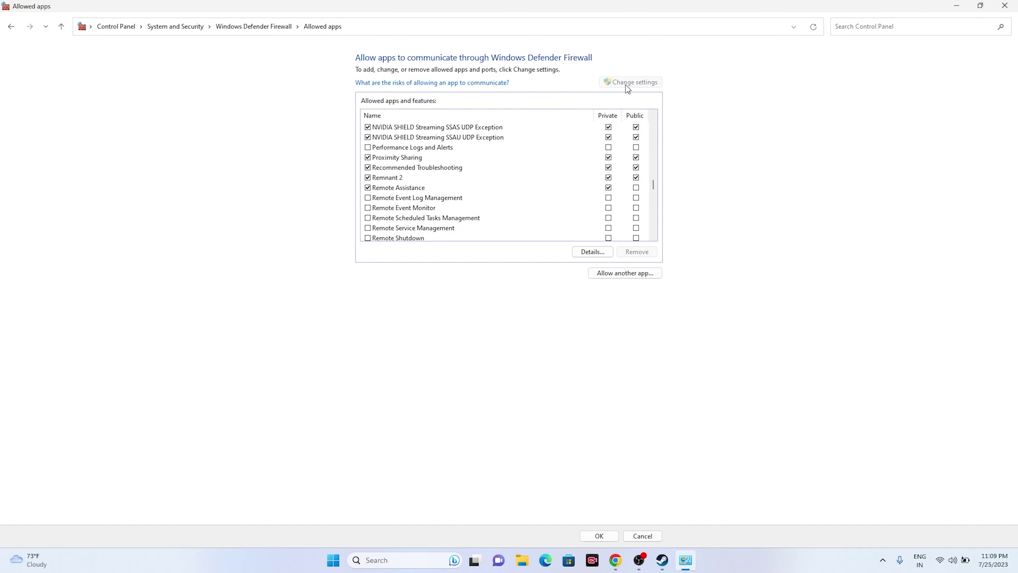
left_click(628, 274)
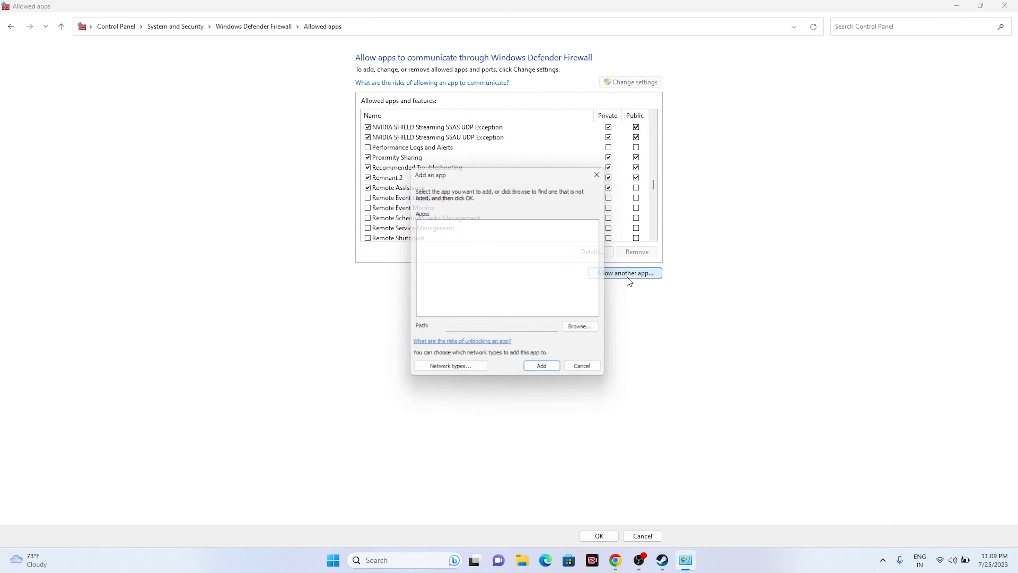
left_click(587, 331)
left_click(454, 388)
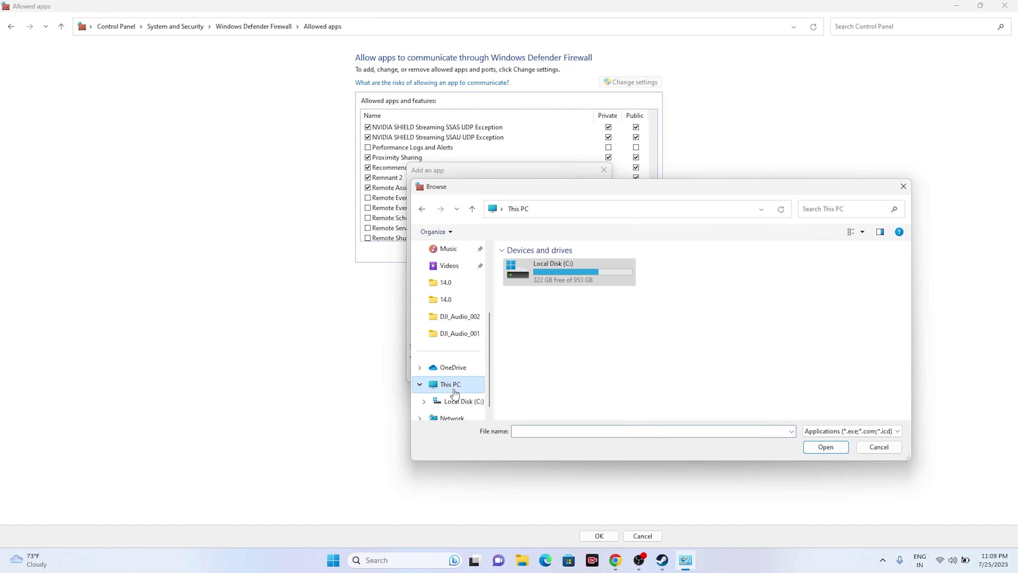
Step: Choose the Remnant2 application in C:\Program Files (x86)\Steam\steamapps\common\Remnant2 as the app to allow
double_click(579, 280)
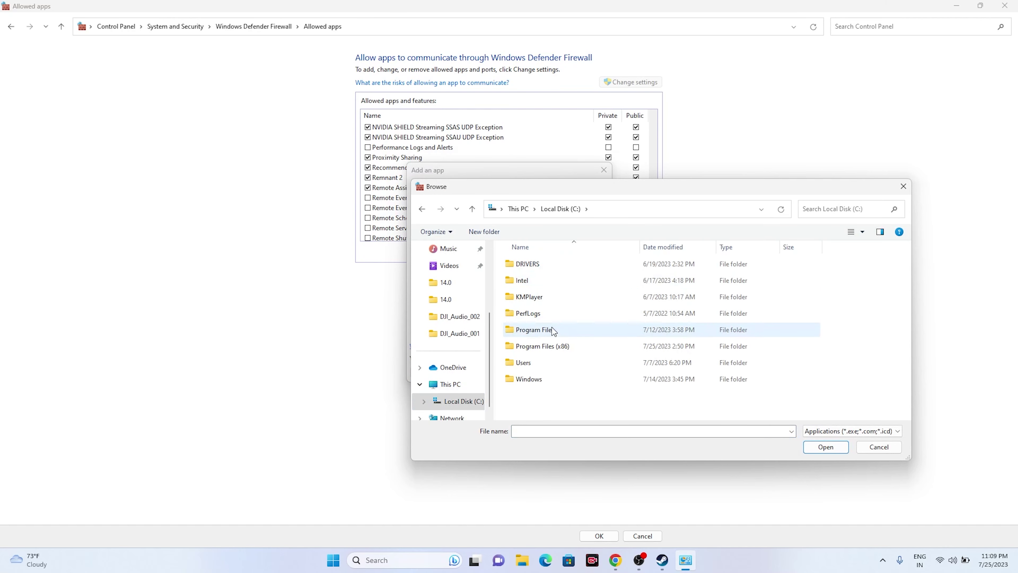
double_click(547, 346)
scroll(547, 317, "down", 5)
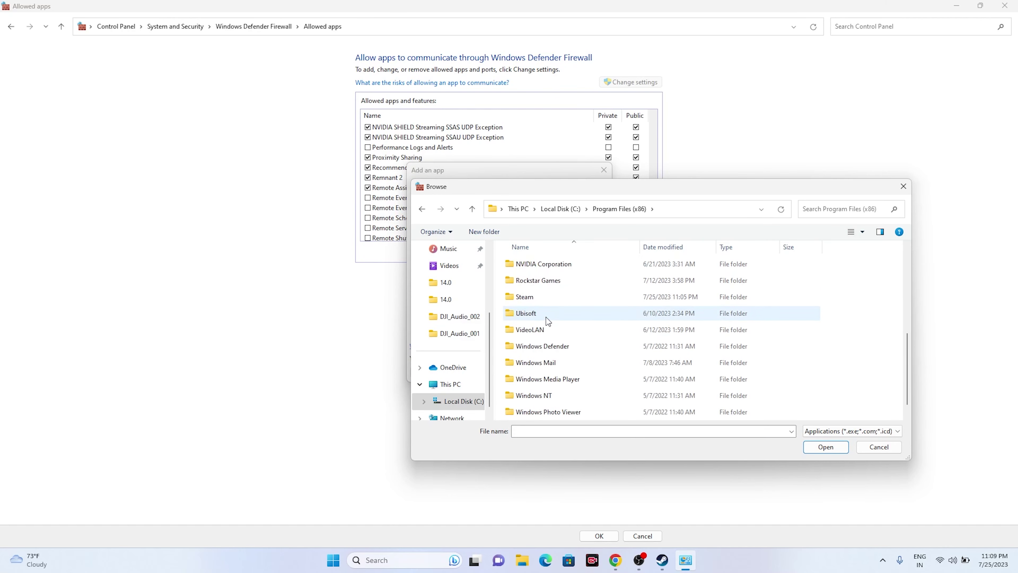
double_click(541, 299)
scroll(557, 344, "down", 4)
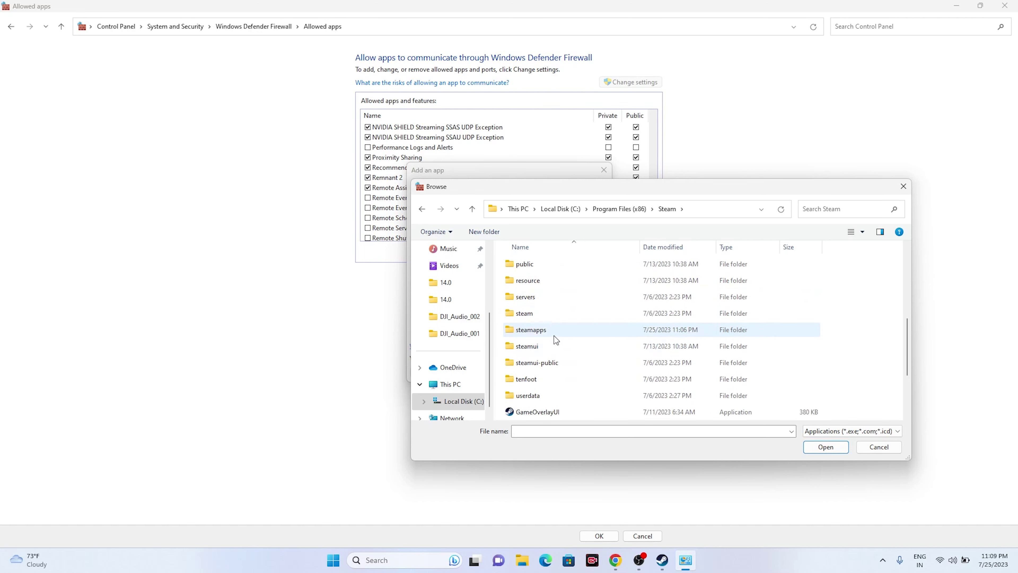
double_click(554, 332)
double_click(545, 268)
scroll(549, 293, "down", 3)
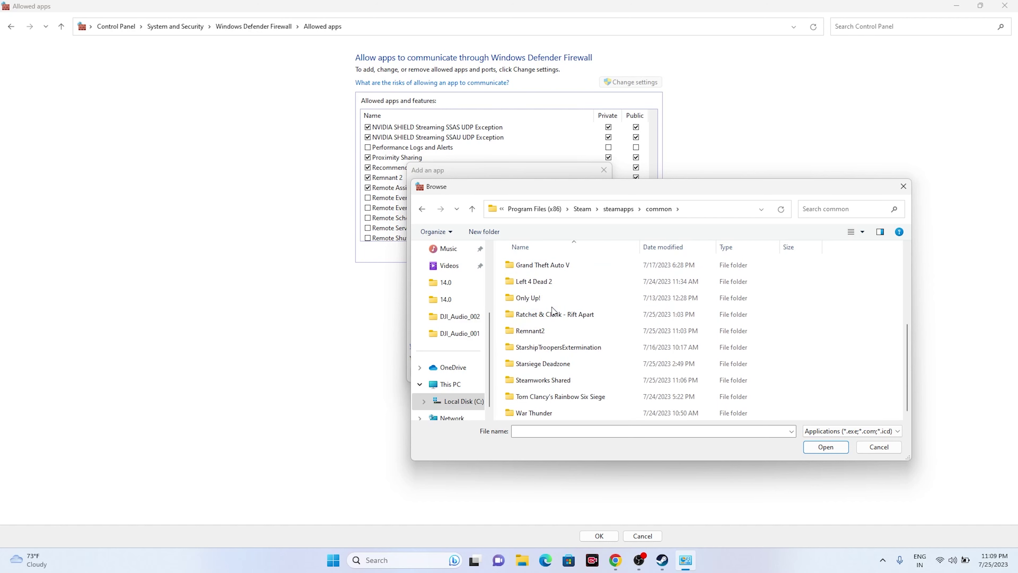
double_click(549, 331)
left_click(545, 299)
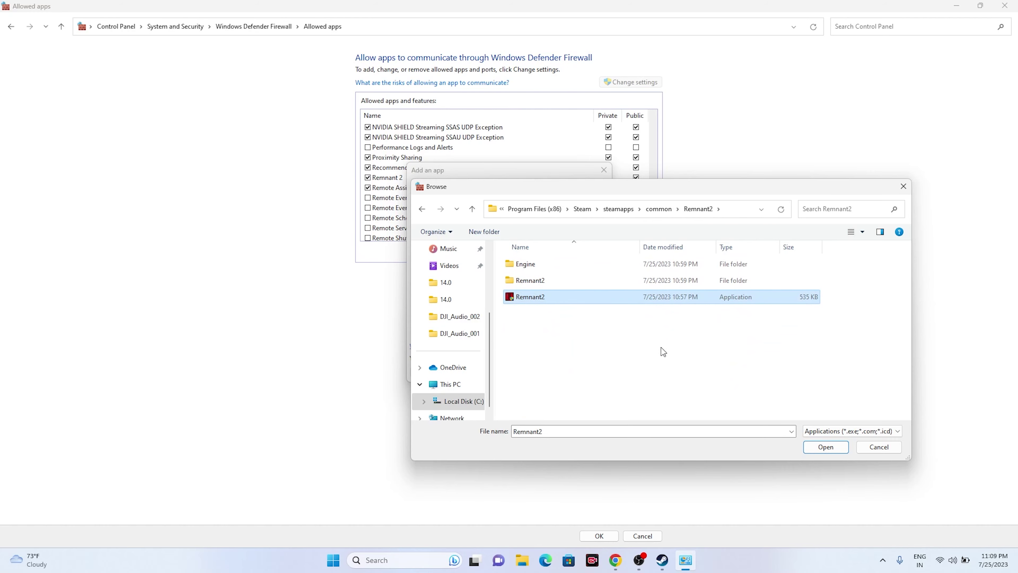
left_click(825, 446)
Step: Try to add the chosen game application to the firewall's allowed apps, and close the dialog and Control Panel
left_click(545, 372)
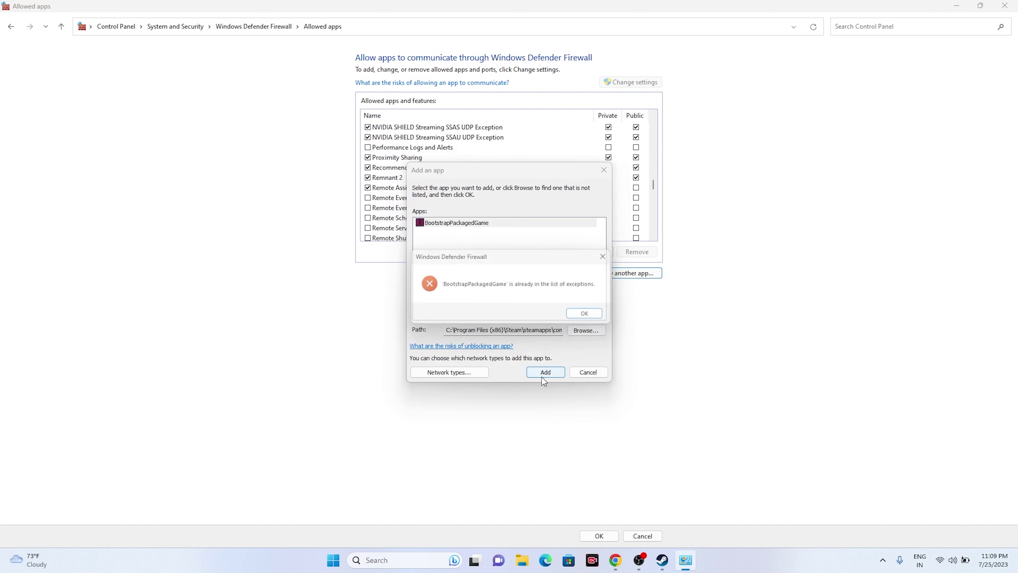
left_click(581, 317)
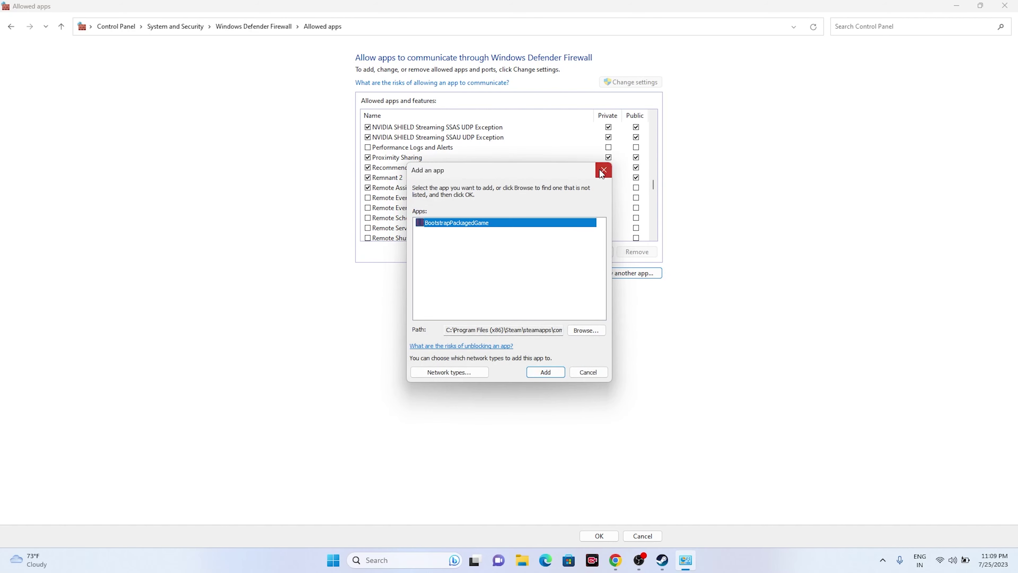
left_click(603, 170)
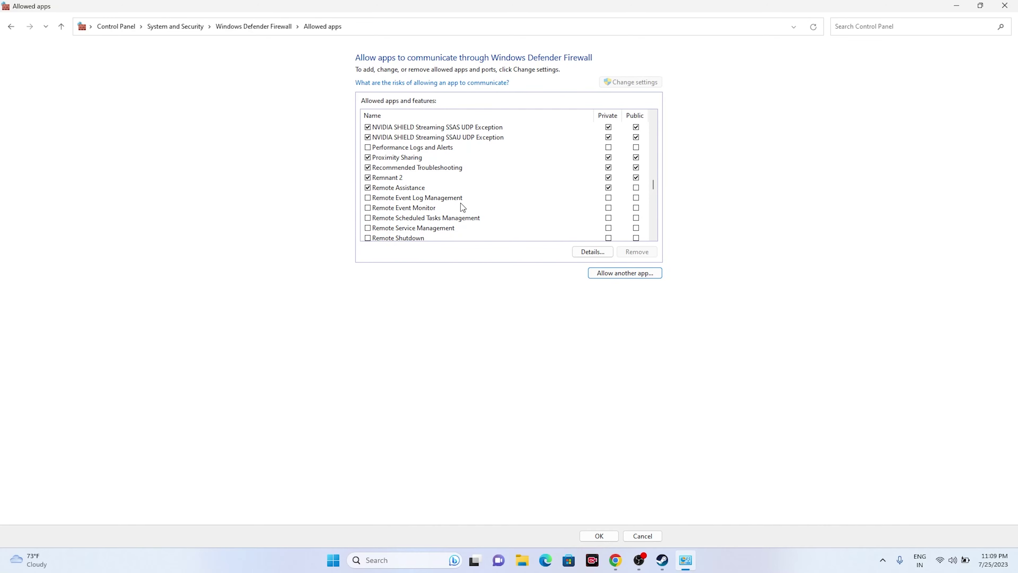
left_click(1005, 5)
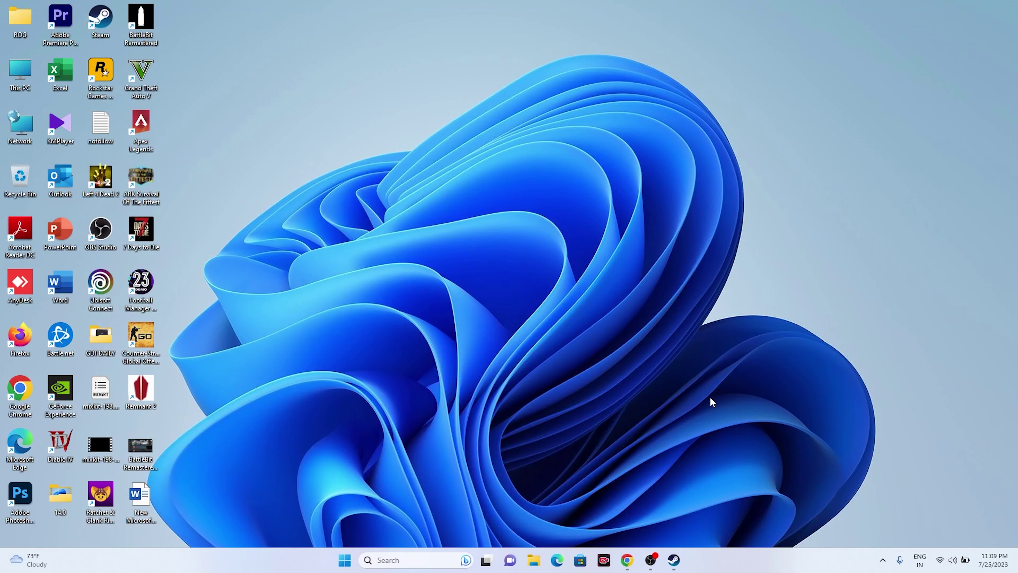
Step: Switch to Steam, review the running apps and background processes in a maximised Task Manager, and close it
left_click(673, 559)
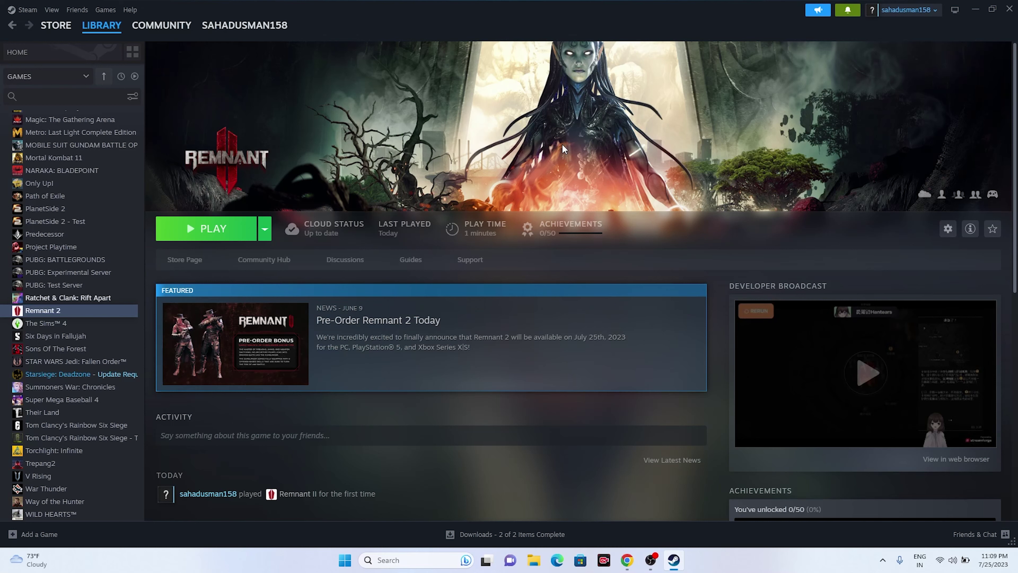
right_click(350, 565)
left_click(350, 428)
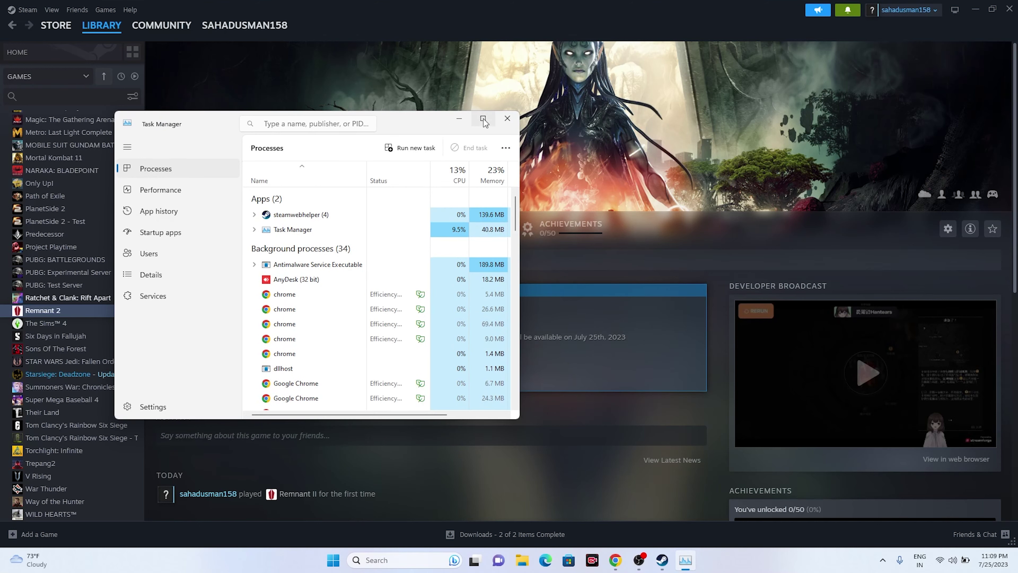
left_click(481, 130)
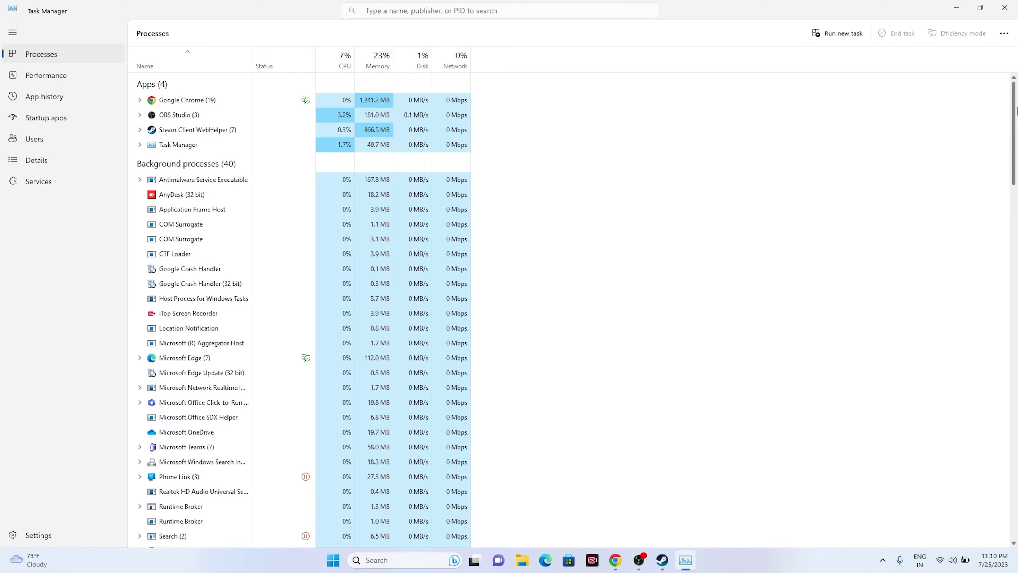
left_click(1005, 7)
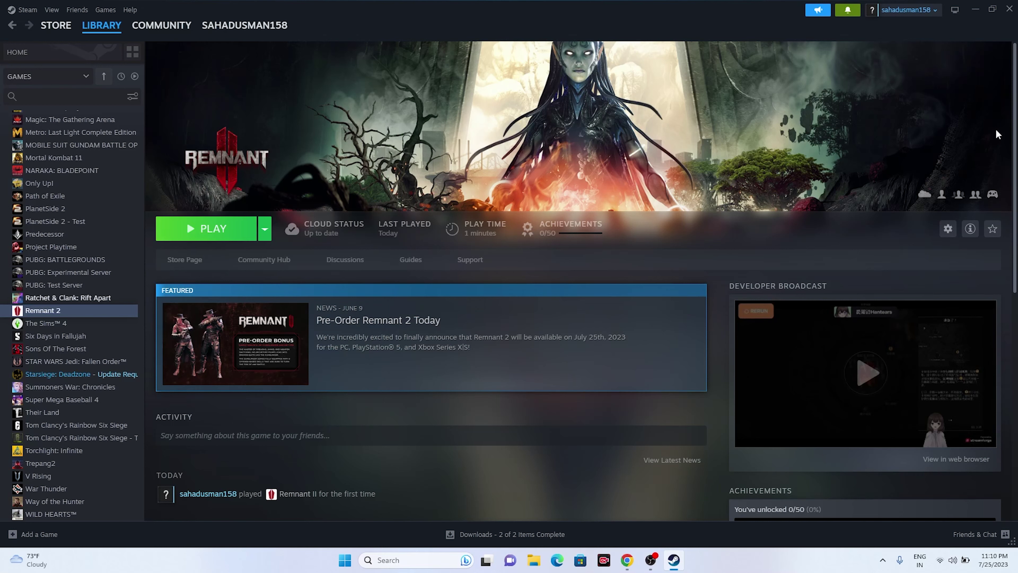
Step: In System Configuration, hide all Microsoft services, disable all the remaining ones, and apply the change
left_click(976, 8)
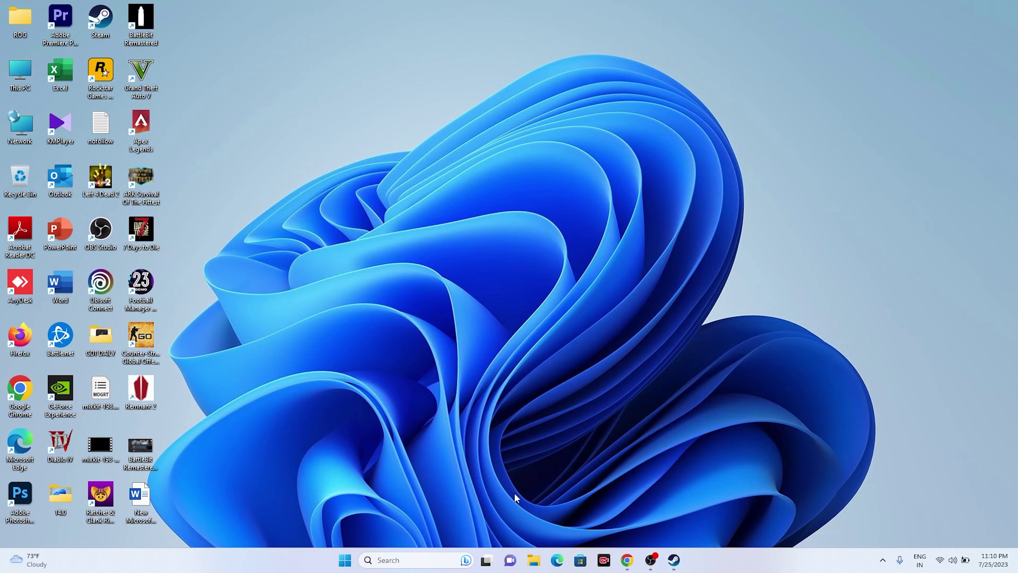
left_click(414, 562)
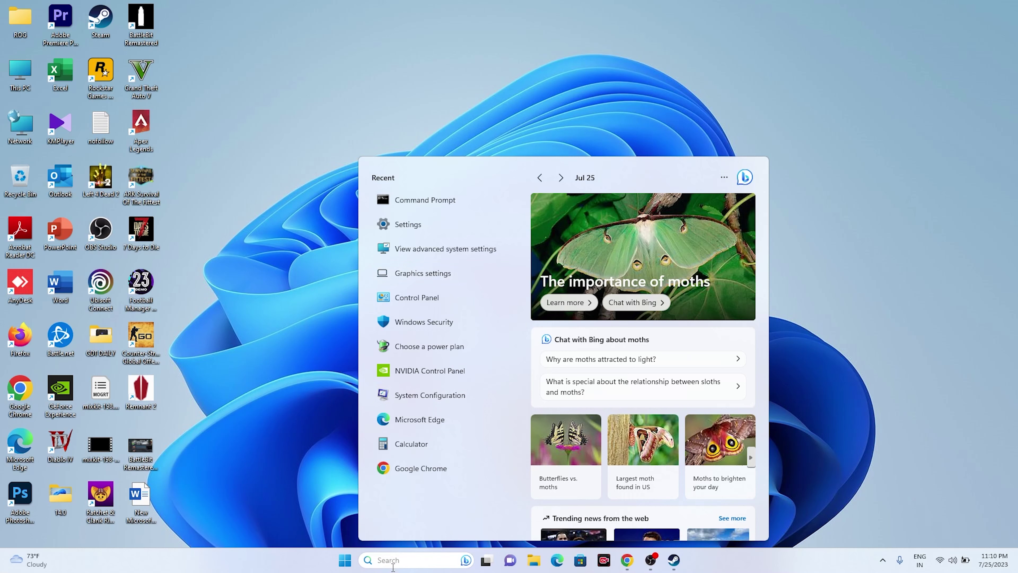
left_click(430, 398)
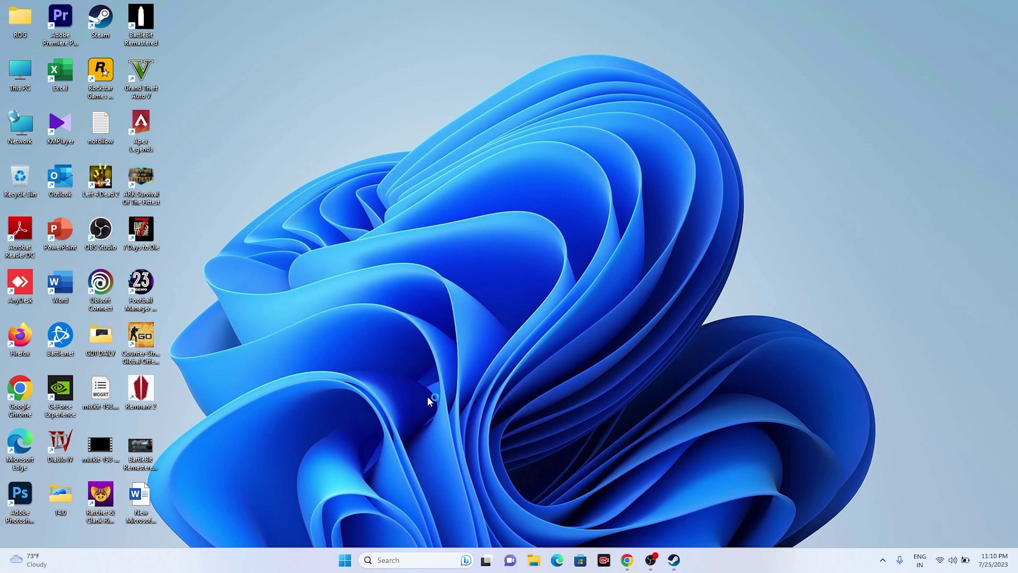
left_click(428, 196)
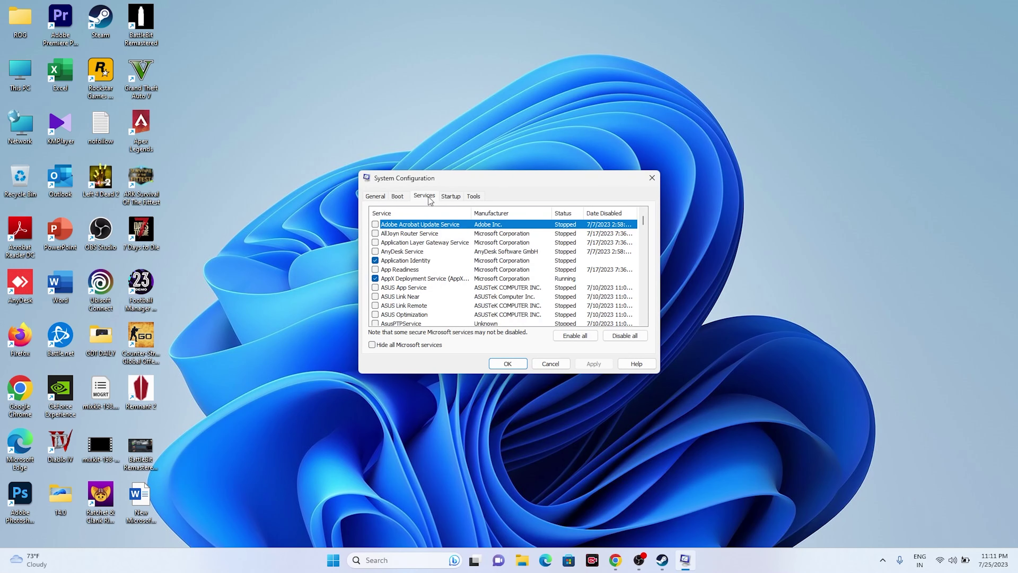
left_click(372, 344)
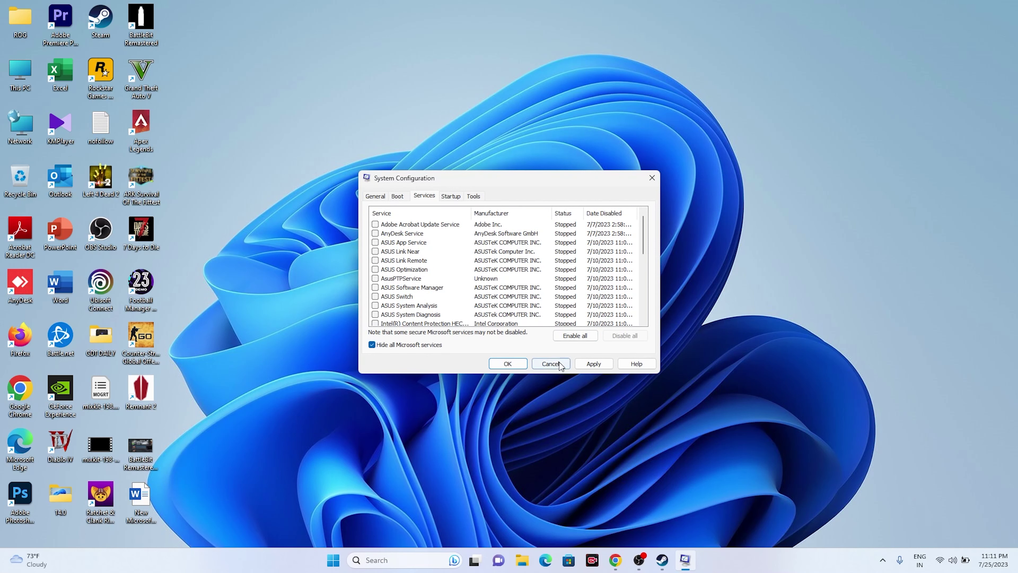
left_click(591, 363)
left_click(515, 365)
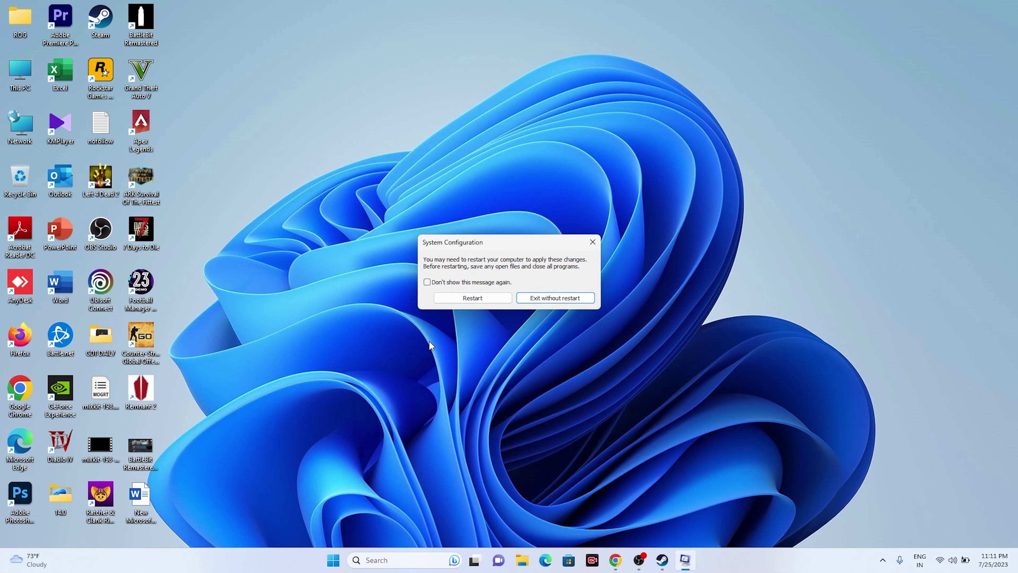
Step: Check the OBS window briefly and dismiss the System Configuration restart prompt without restarting
left_click(641, 562)
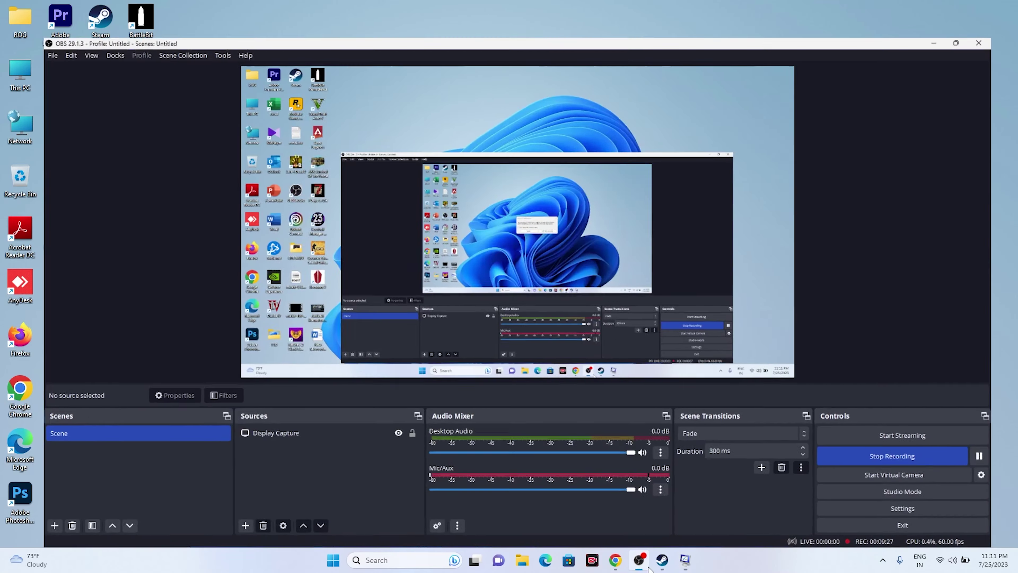
left_click(649, 566)
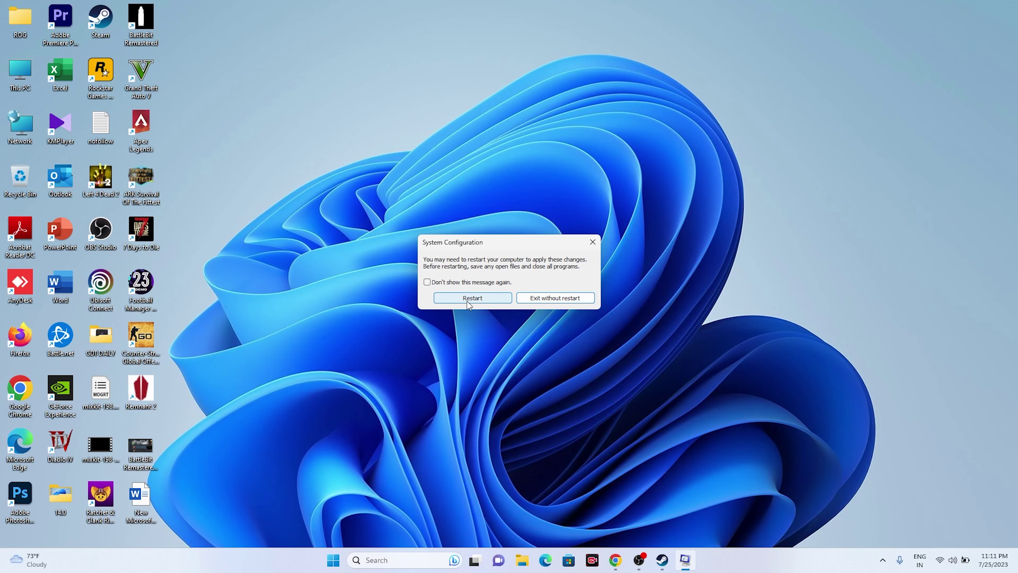
left_click(592, 242)
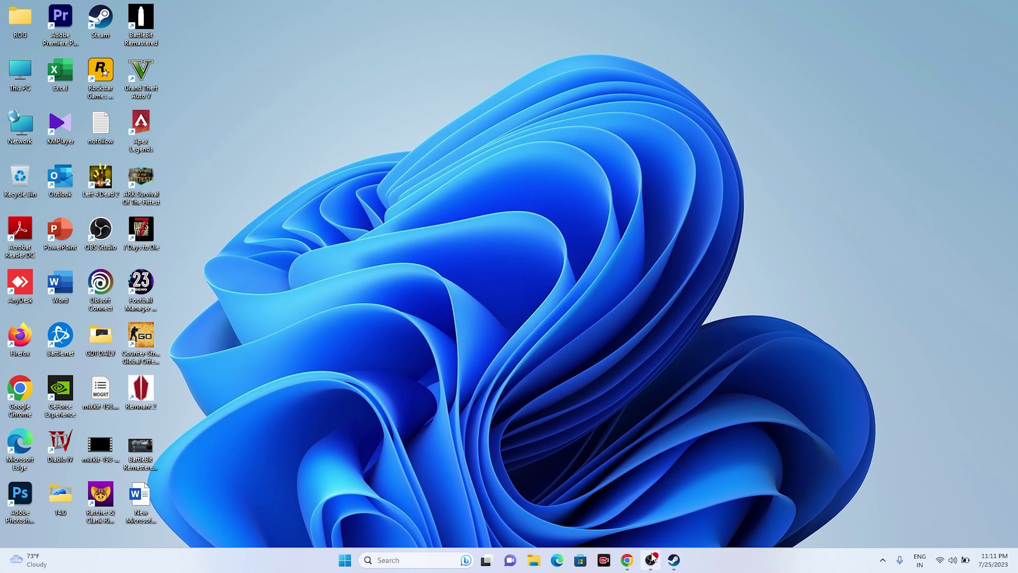
Step: Switch to Steam and review Remnant 2's general properties, including the Steam Overlay setting, and close them
left_click(673, 560)
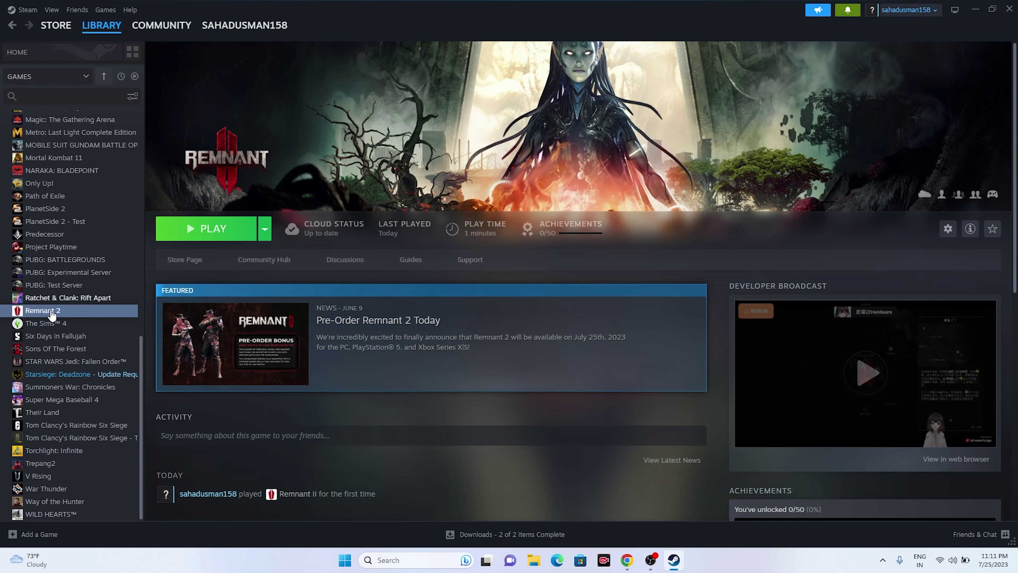
right_click(62, 314)
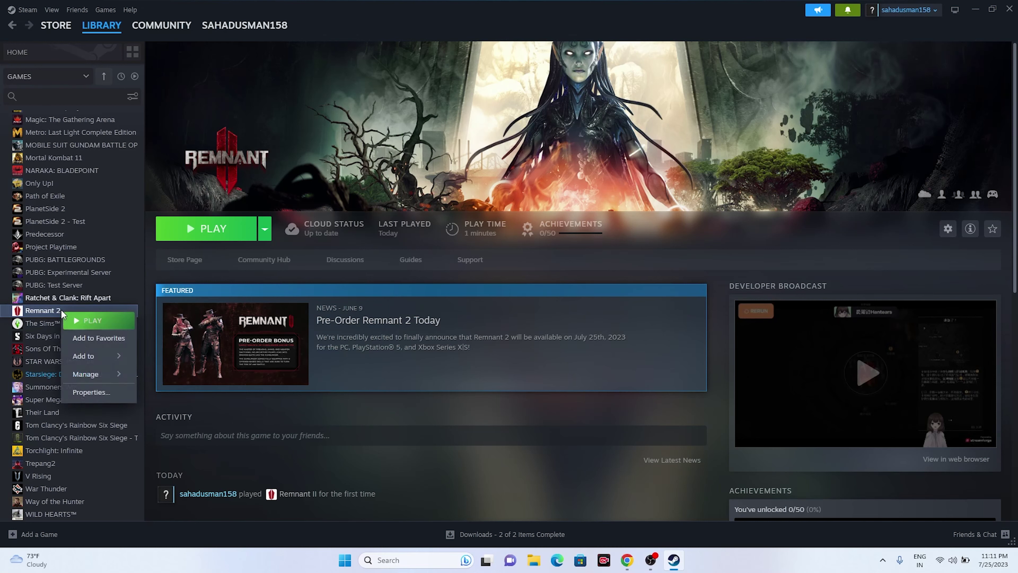
left_click(85, 391)
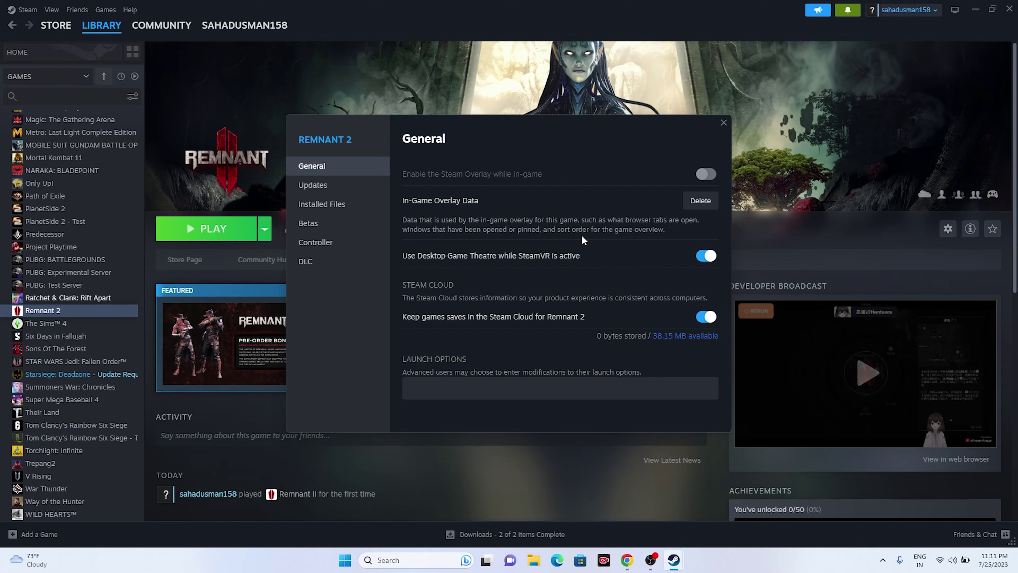
left_click(720, 124)
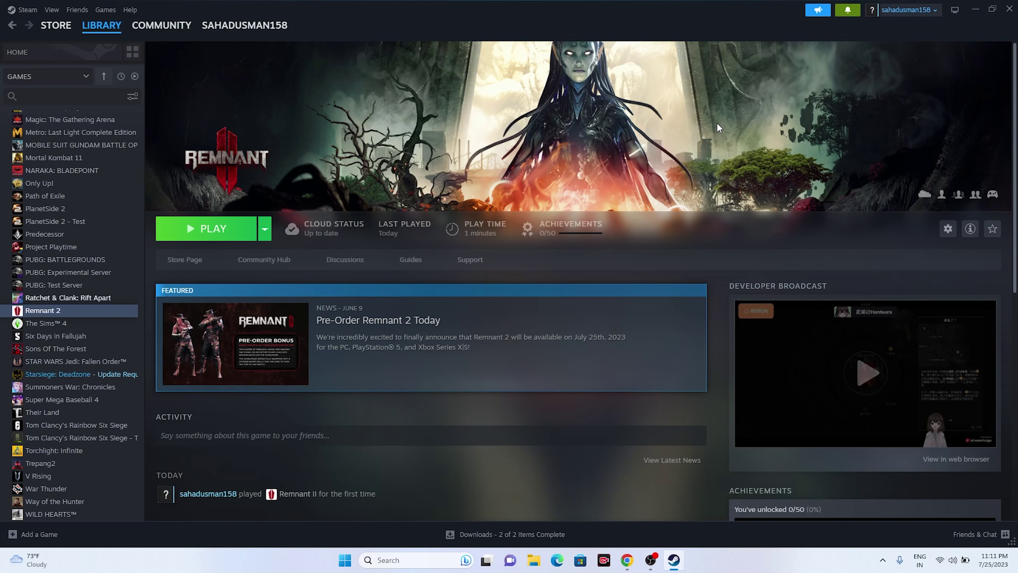
Step: Set Remnant 2's launch options in its Steam properties to -dx12
right_click(101, 316)
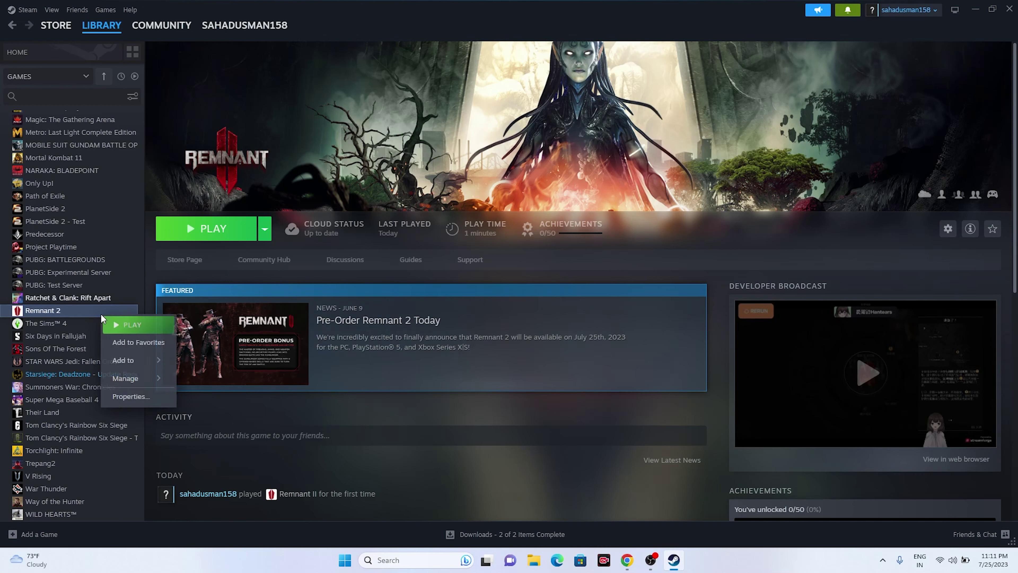
left_click(125, 396)
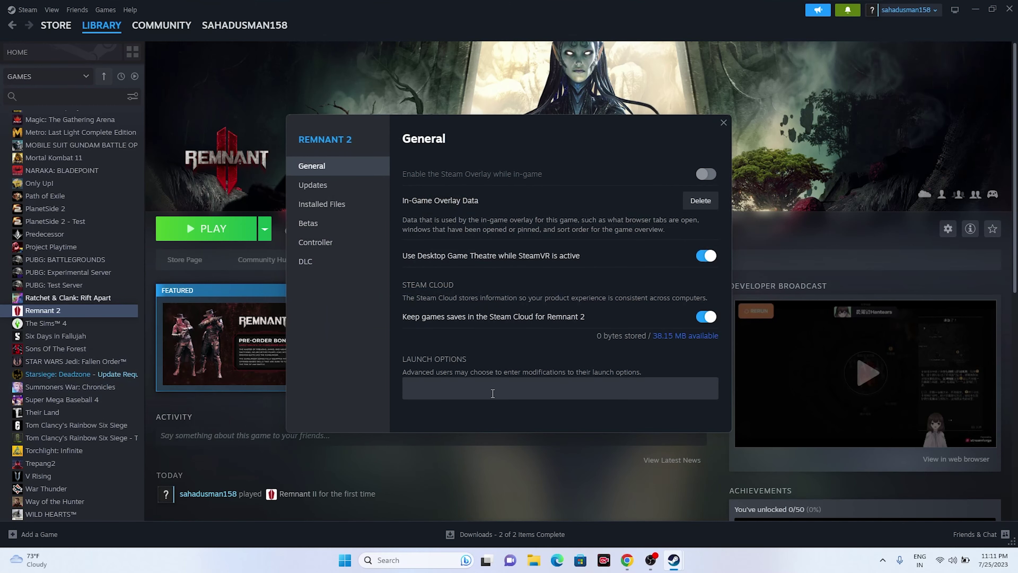
left_click(492, 393)
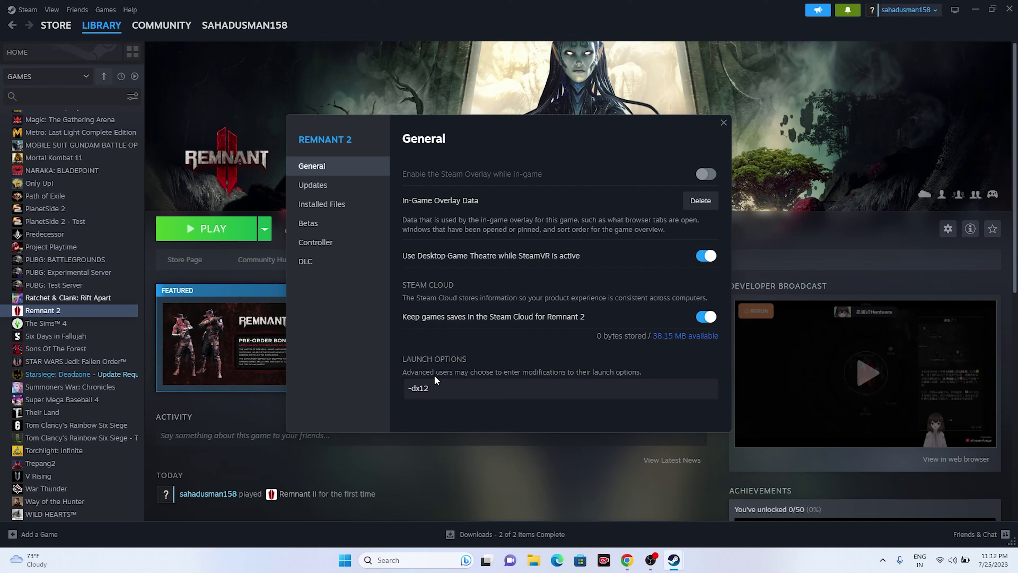
type("-dx12")
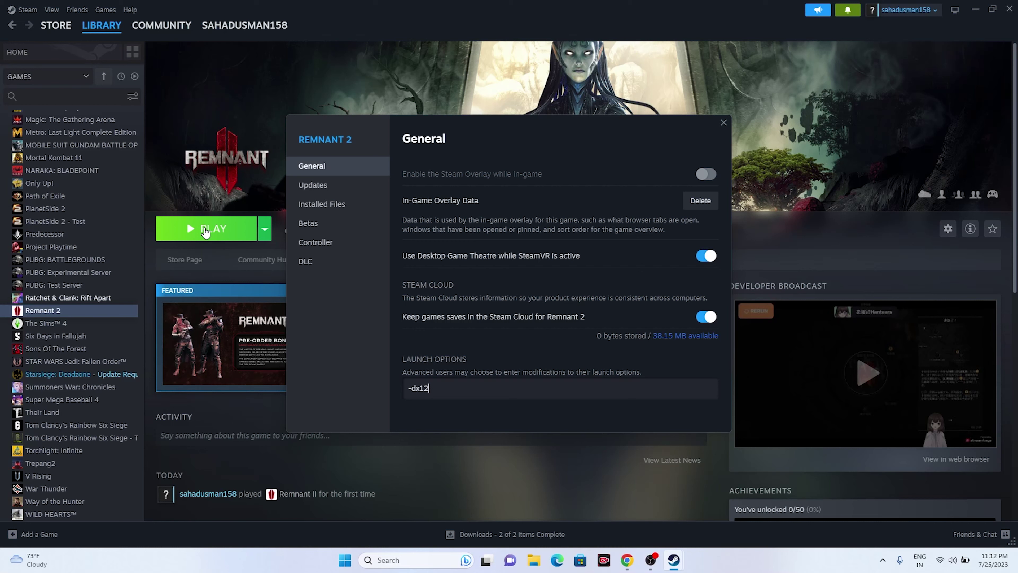
Step: Try alternative DirectX launch options such as -dx11, clear the launch options, and close Remnant 2's properties
key("BackSpace")
type("1")
key("BackSpace")
key("BackSpace")
type("3d12")
type("ll")
key("BackSpace")
key("BackSpace")
key("BackSpace")
key("BackSpace")
key("BackSpace")
key("BackSpace")
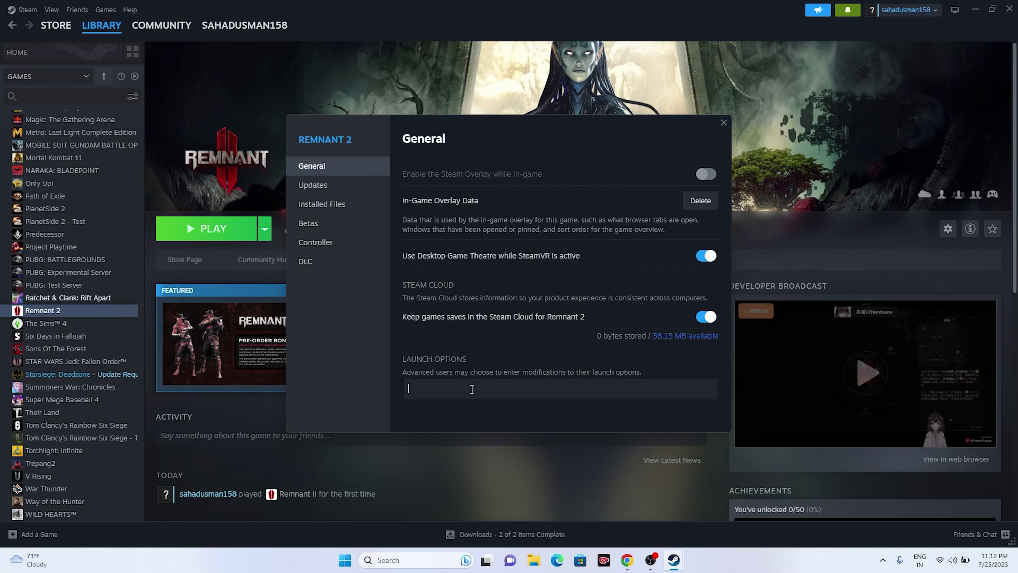
left_click(724, 123)
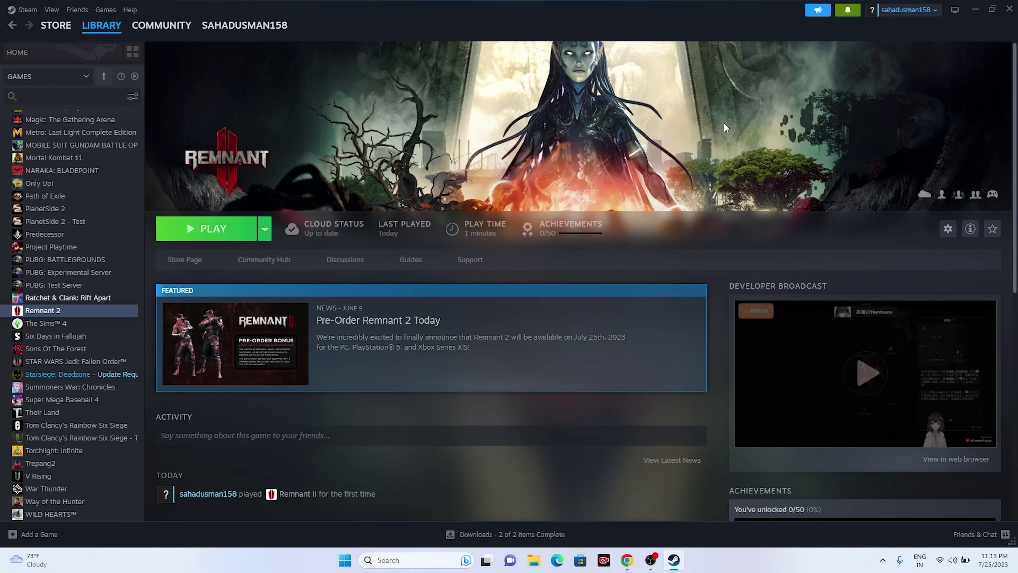
Step: Open the Windows graphics settings and look through the list of apps with custom options
left_click(971, 11)
left_click(419, 557)
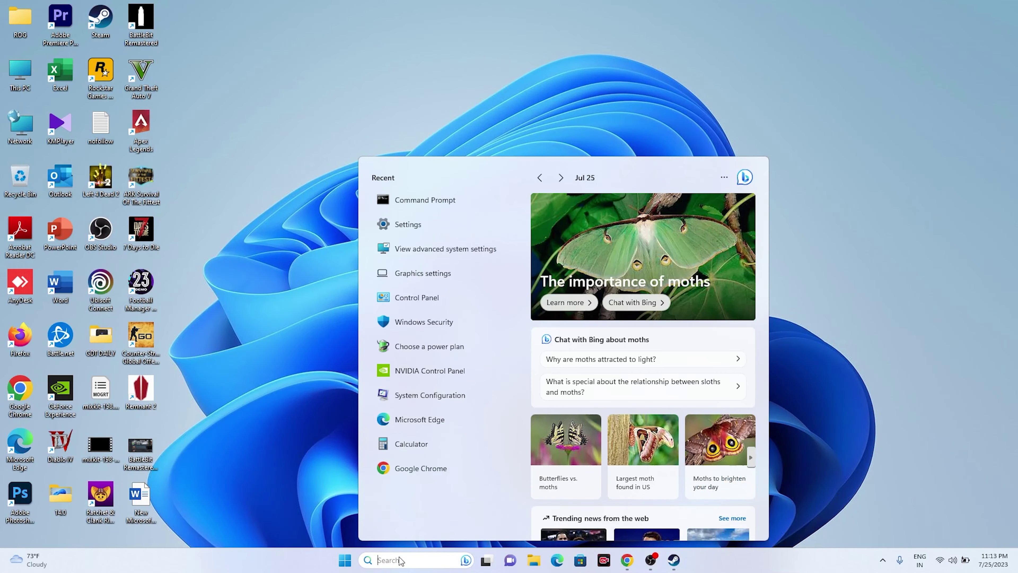
left_click(415, 272)
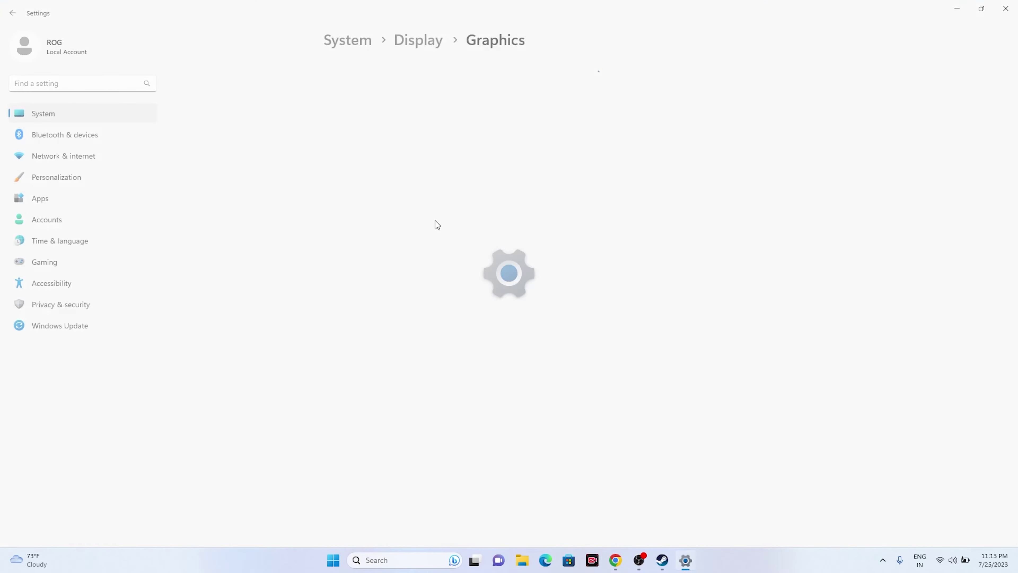
scroll(723, 219, "down", 10)
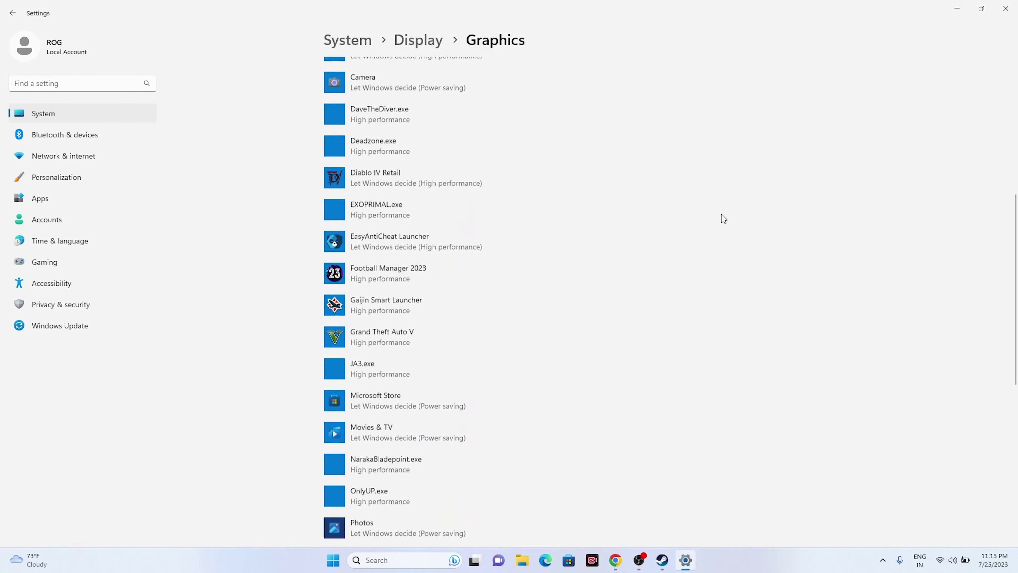
scroll(723, 218, "down", 3)
scroll(724, 219, "up", 15)
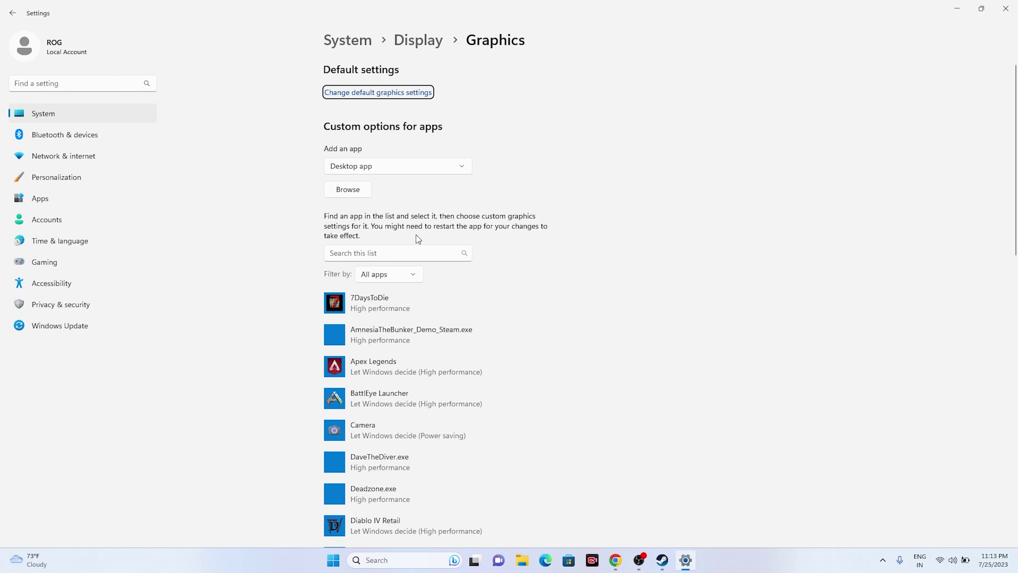
Step: Add the Remnant2 application from C:\Program Files (x86)\Steam\steamapps\common\Remnant2 as a desktop app in the custom graphics options
left_click(349, 193)
left_click(18, 209)
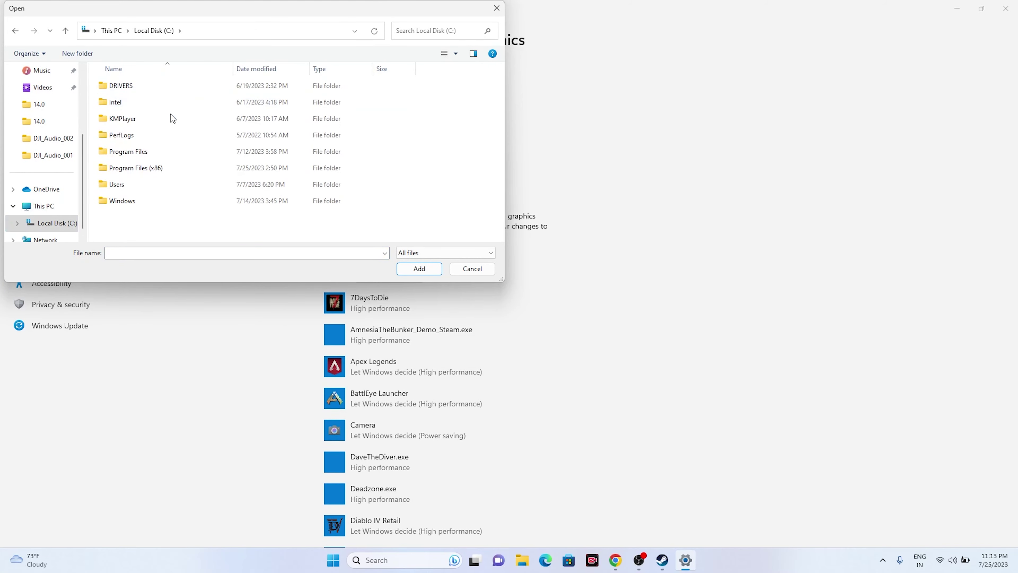
double_click(164, 168)
scroll(164, 167, "down", 3)
double_click(164, 168)
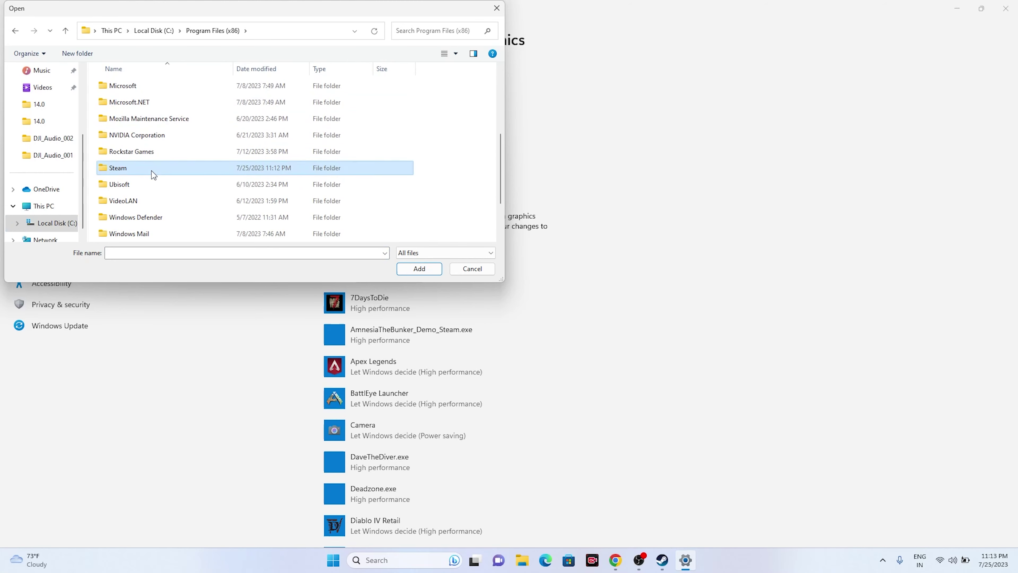
scroll(164, 168, "down", 1)
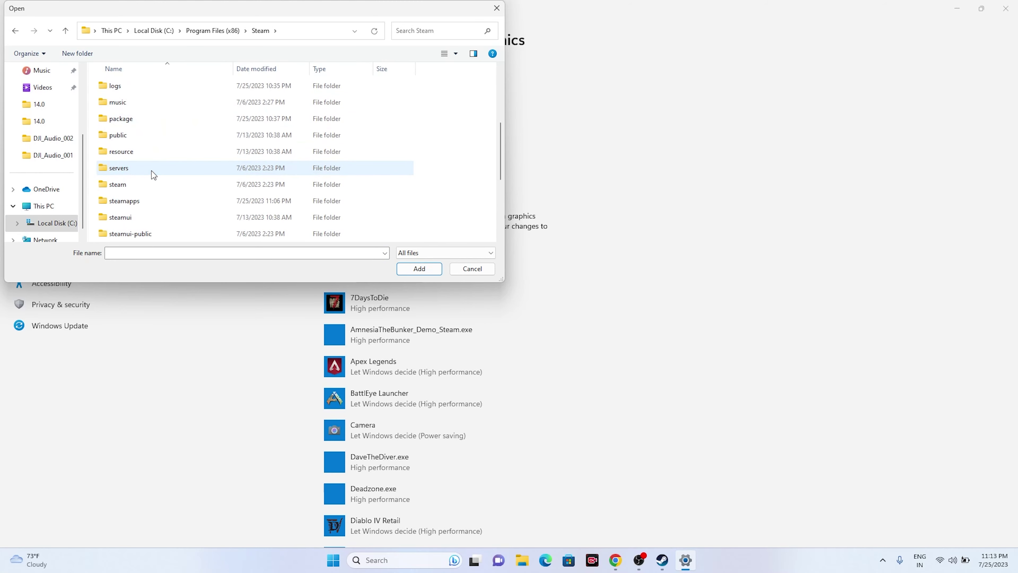
double_click(148, 199)
double_click(140, 87)
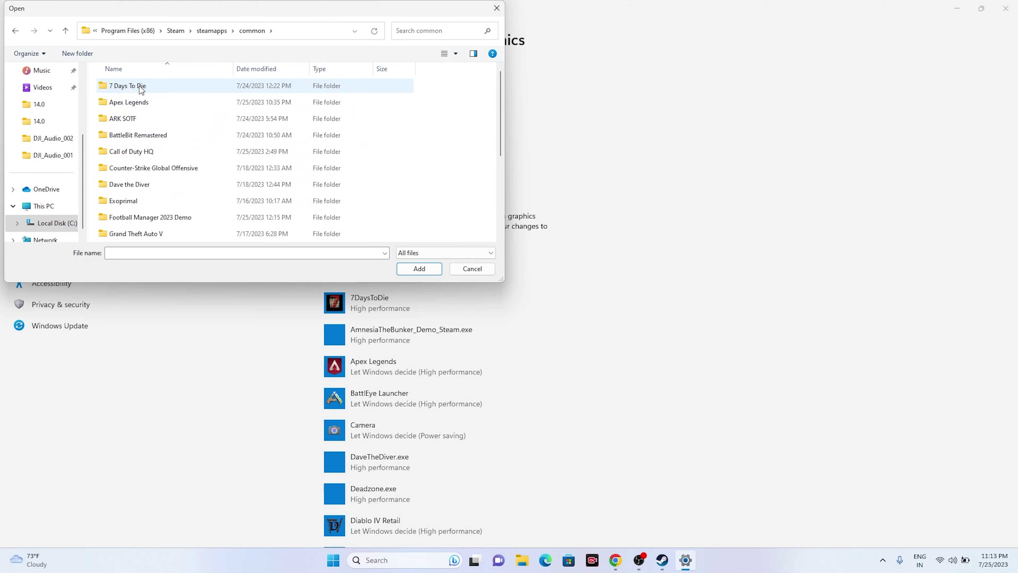
scroll(145, 161, "down", 3)
double_click(144, 160)
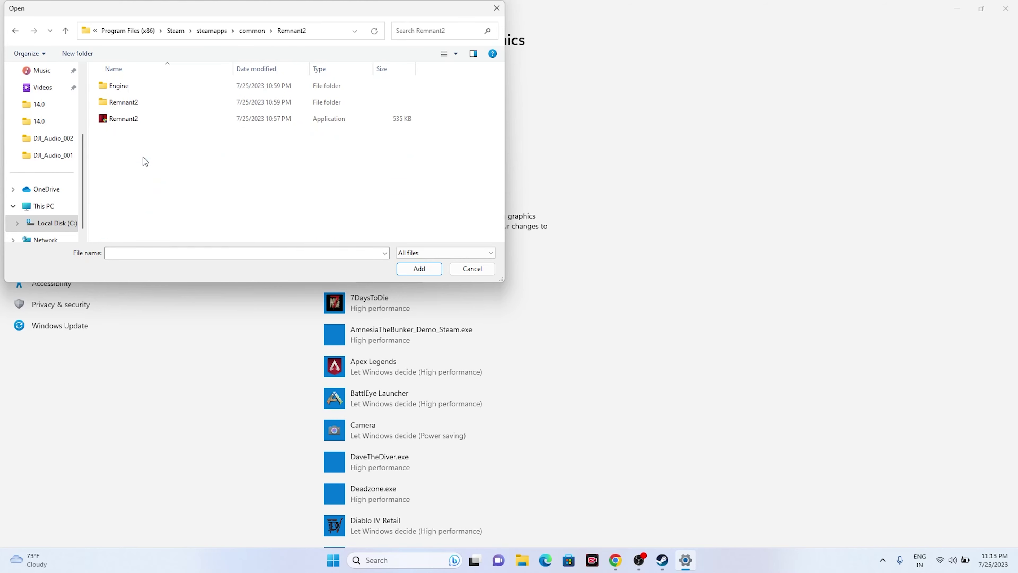
left_click(136, 120)
left_click(419, 269)
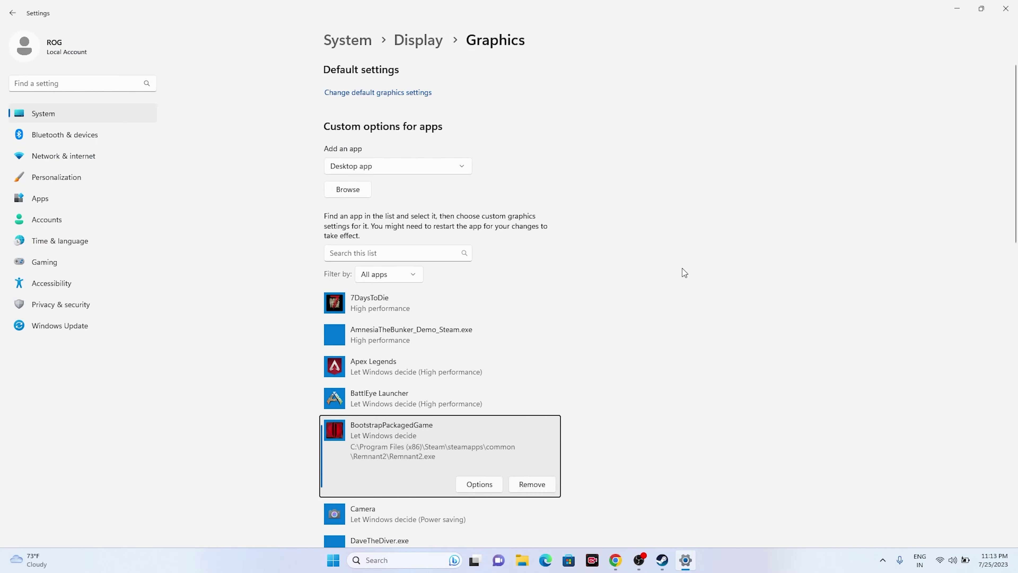
Step: Set the added Remnant2 app's graphics preference to High performance, save it, and close Settings
scroll(681, 265, "down", 2)
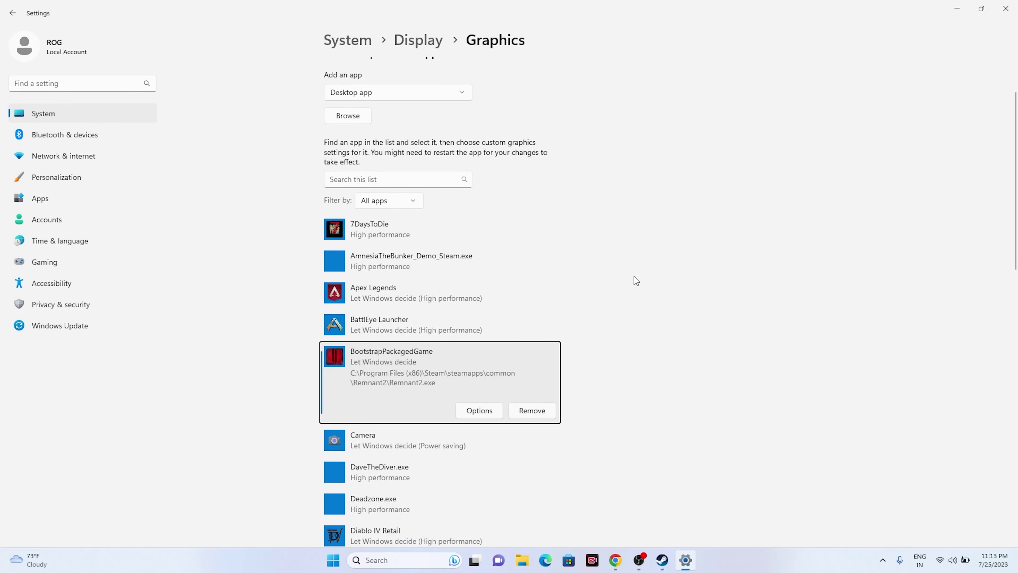
left_click(467, 416)
left_click(418, 274)
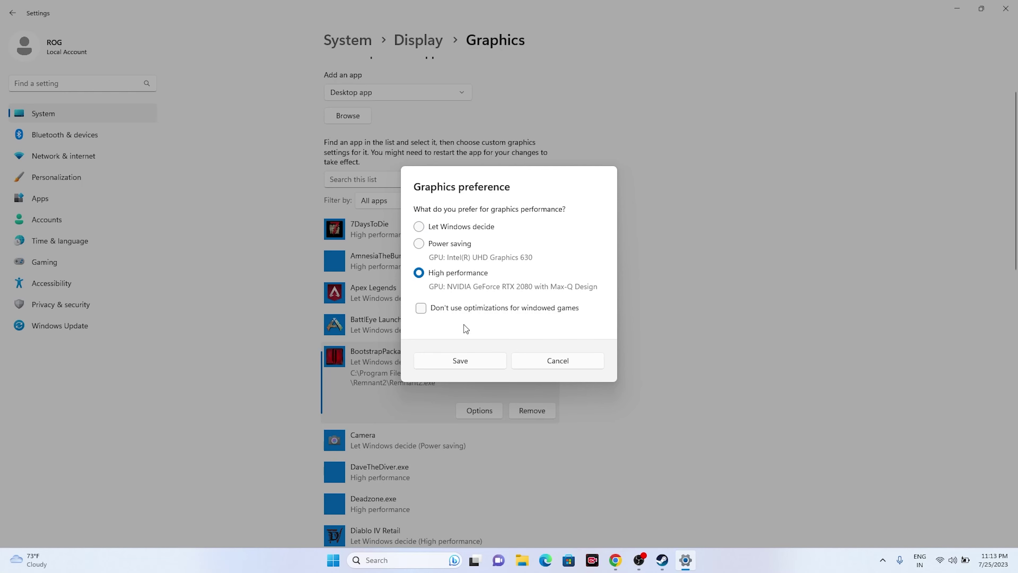
left_click(461, 362)
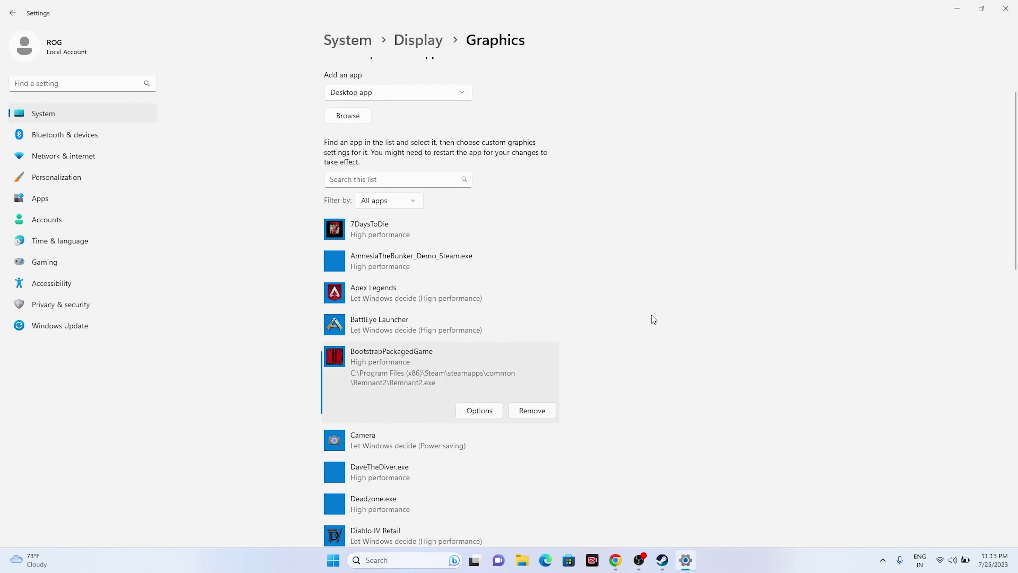
left_click(1005, 9)
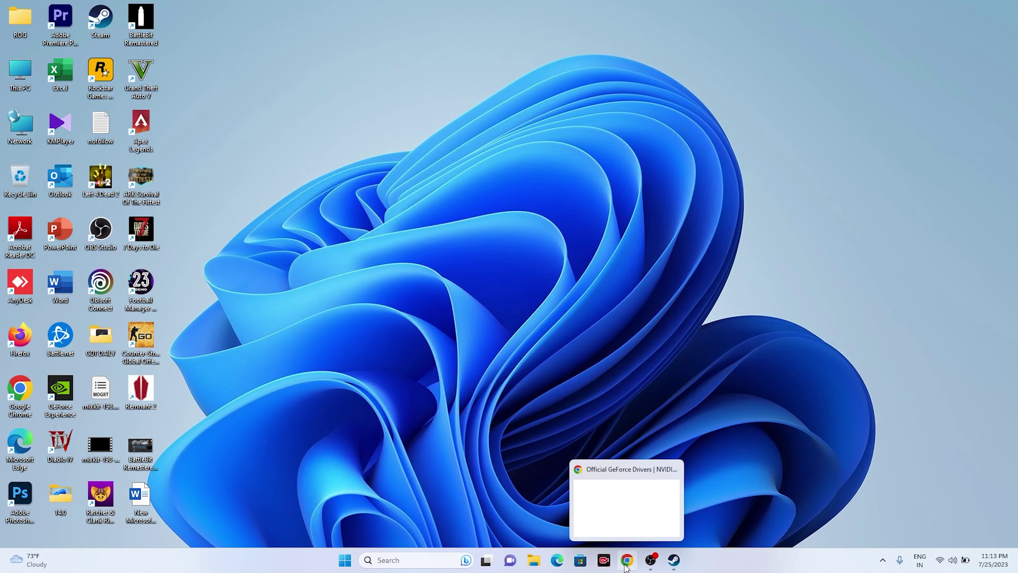
Step: Switch to Chrome to view NVIDIA's official GeForce Drivers page, minimise it, and return to Steam
left_click(627, 560)
left_click(932, 8)
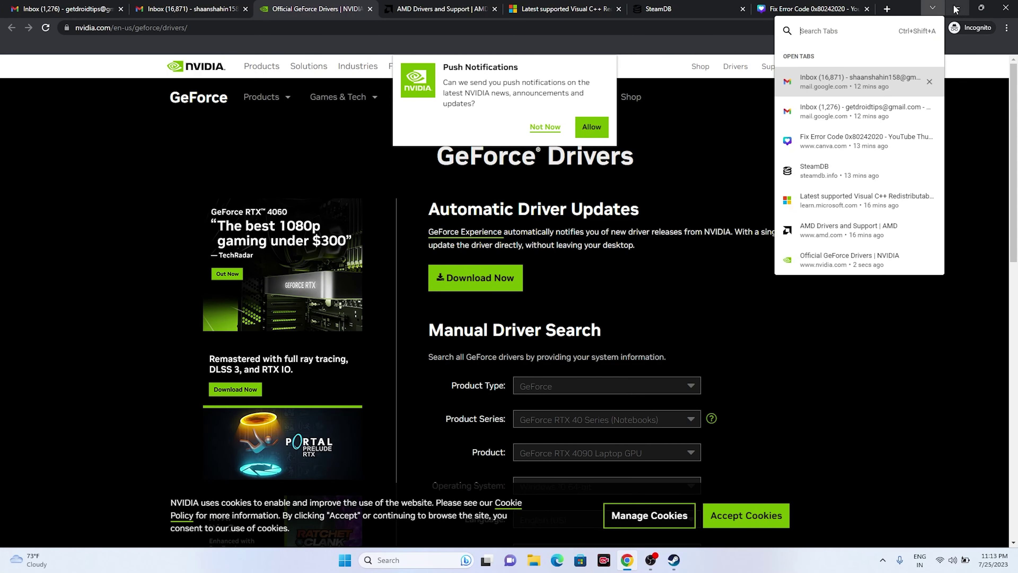
left_click(957, 8)
left_click(674, 560)
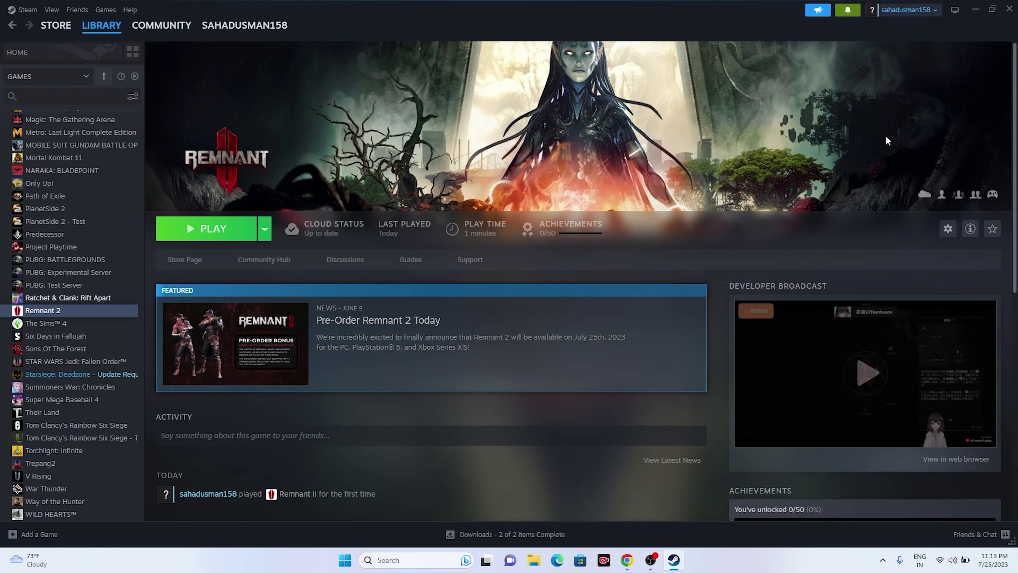
Step: Minimise Steam, find the Windows advanced system settings, and open the advanced page of the Performance Options
left_click(975, 9)
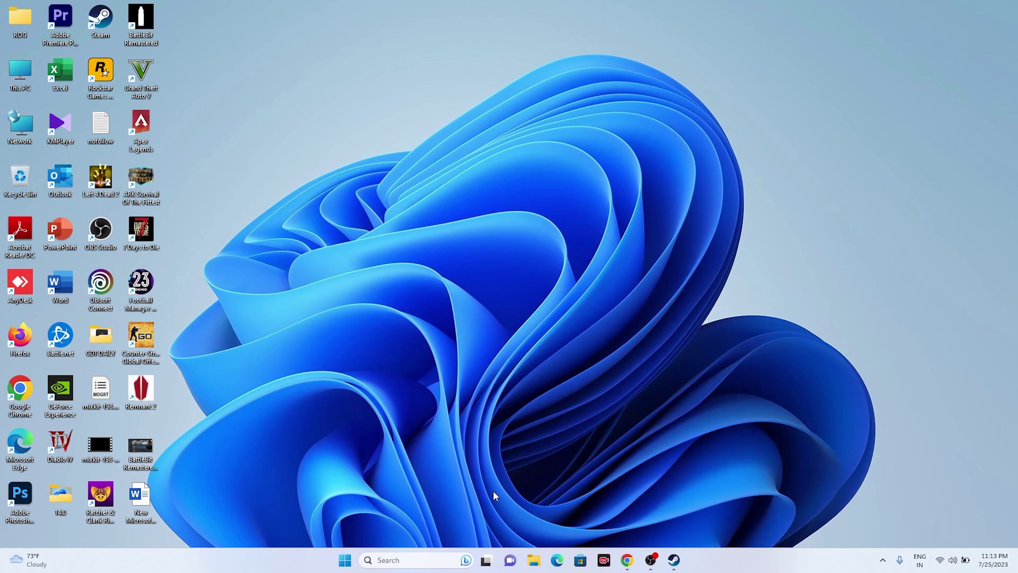
left_click(432, 558)
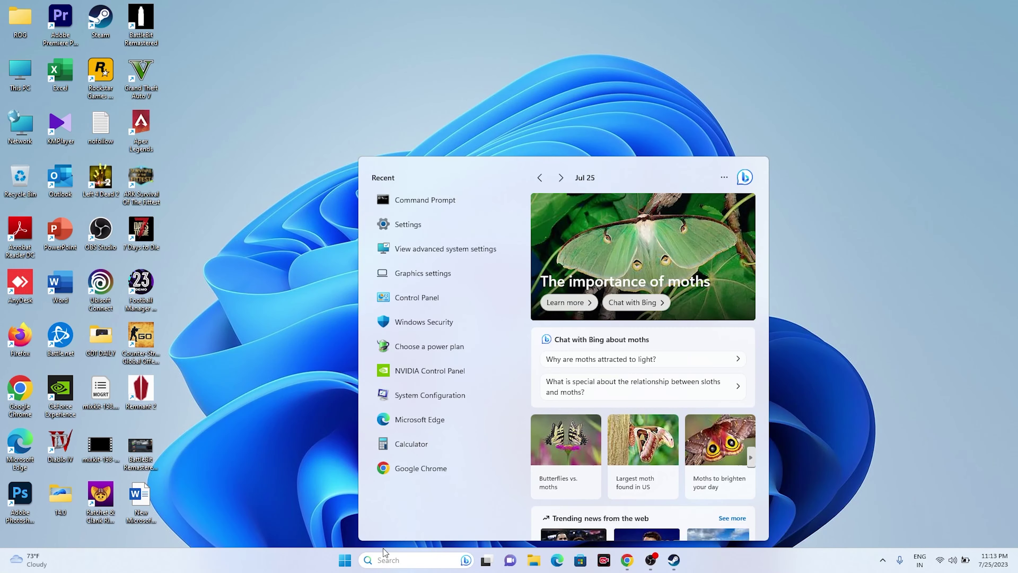
type("VIEW")
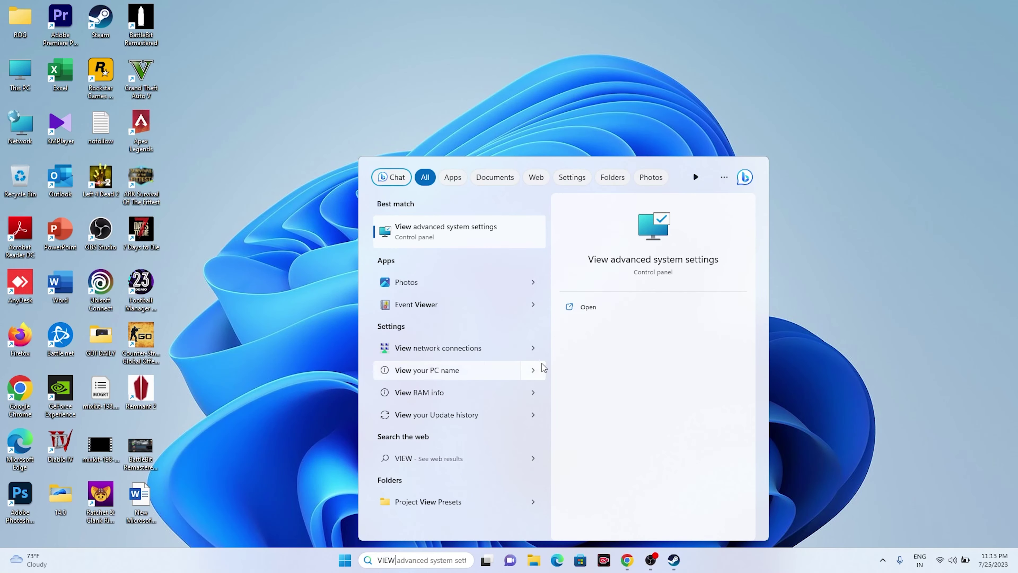
left_click(515, 232)
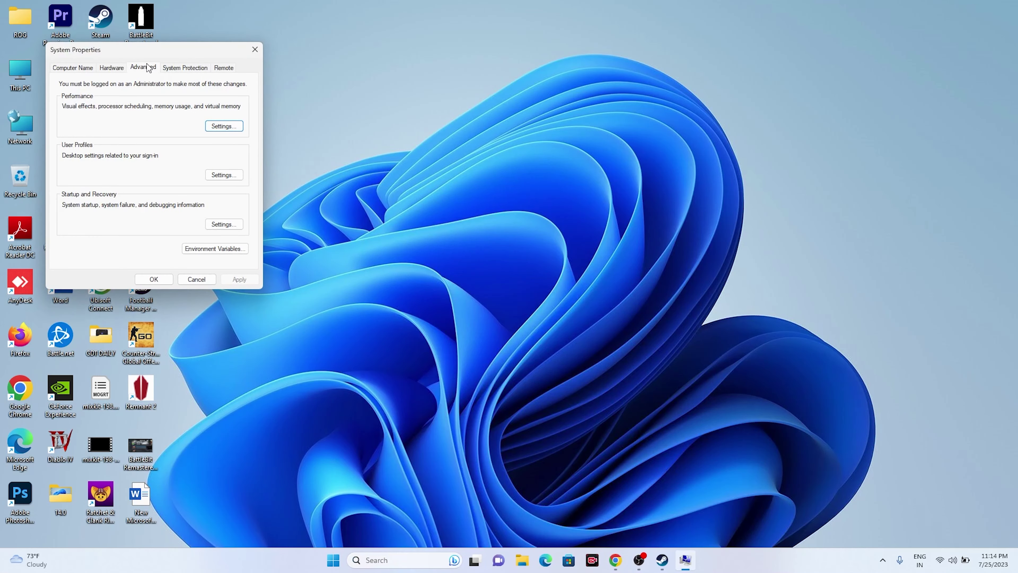
left_click(223, 126)
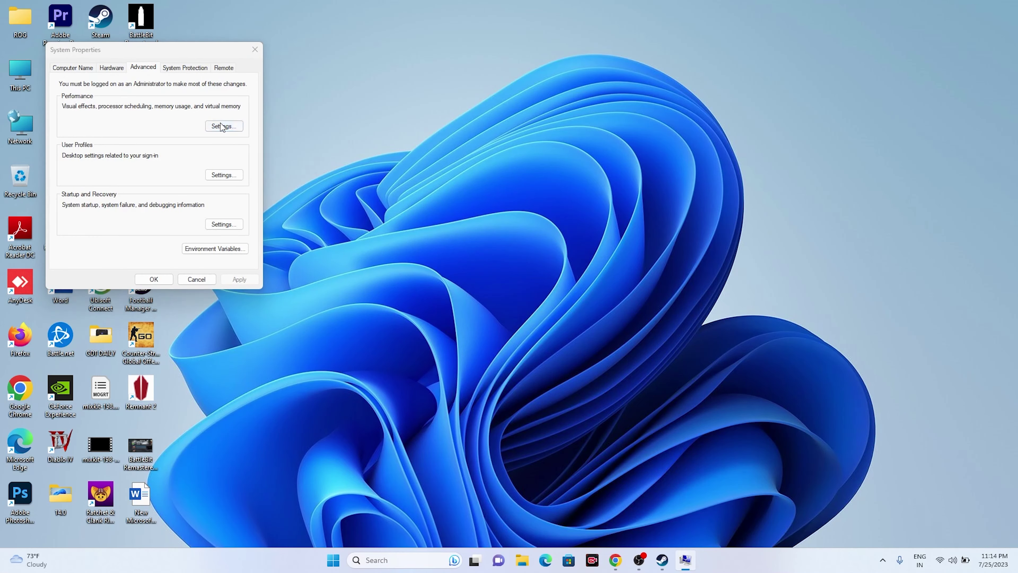
left_click(125, 108)
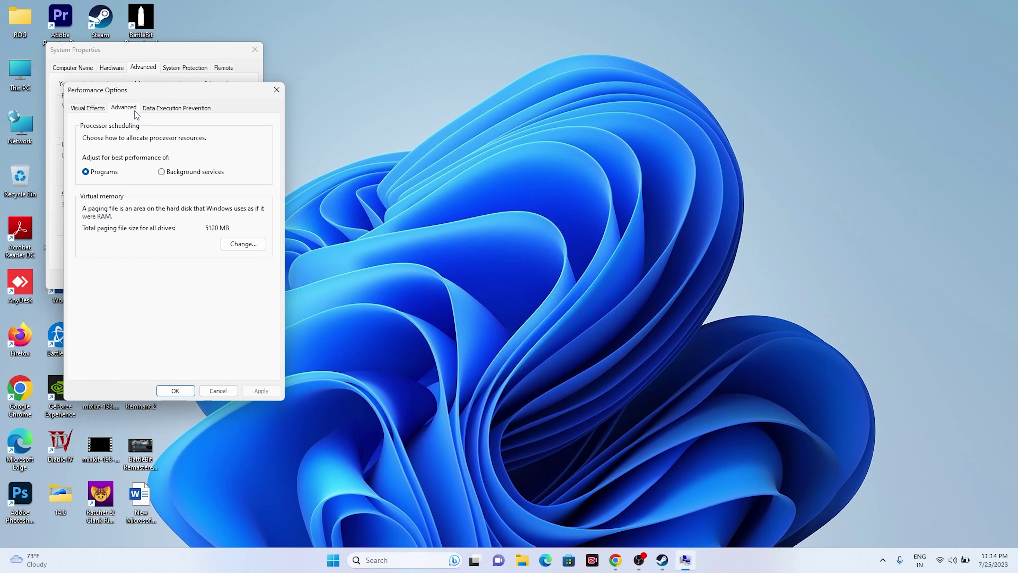
Step: In the Virtual Memory settings, turn off automatic paging file management and choose a custom size for drive C:
left_click(235, 248)
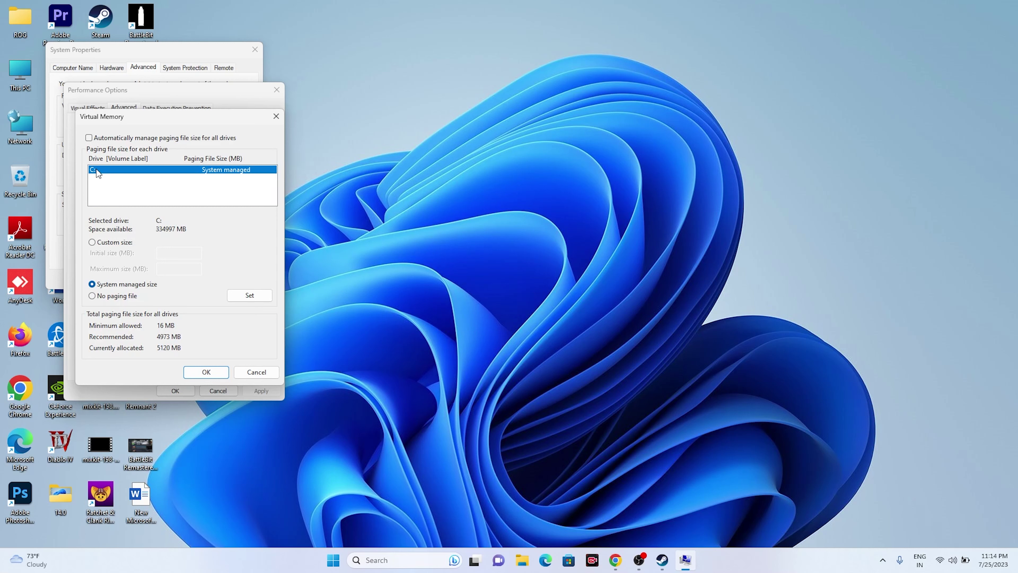
left_click(93, 242)
left_click(164, 253)
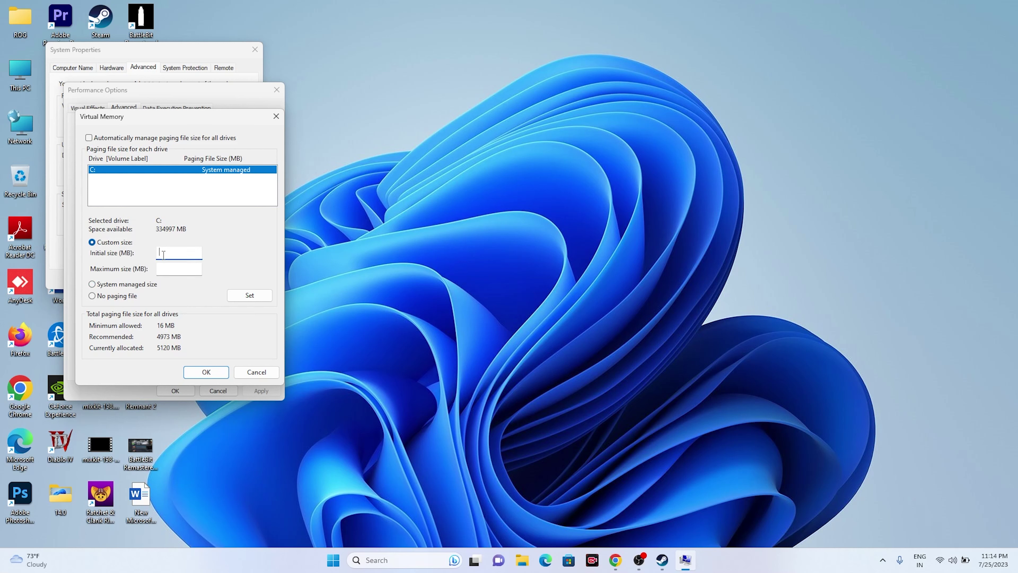
left_click(167, 274)
Step: Open Calculator and compute 32 × 1024
left_click(411, 559)
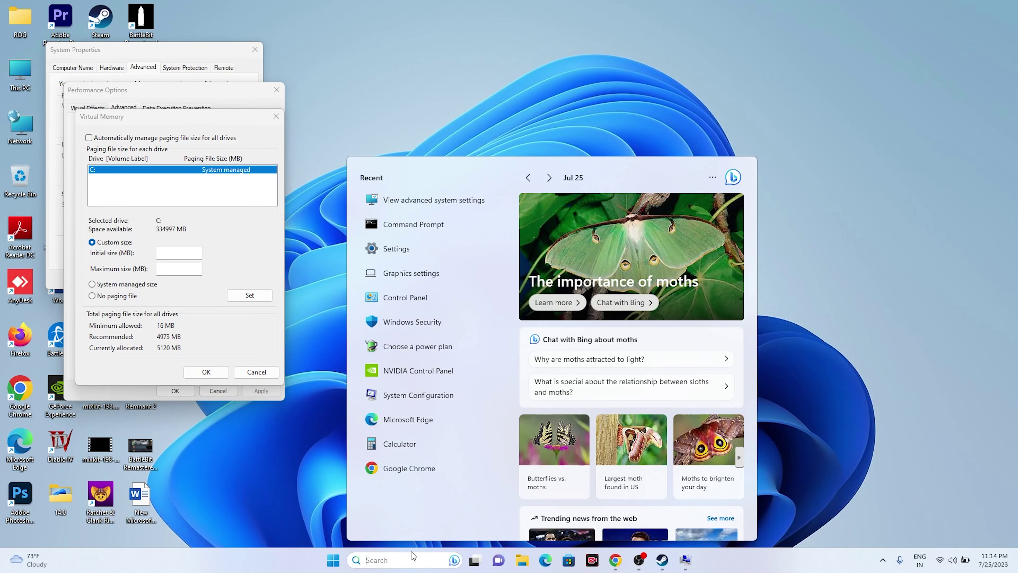
left_click(403, 445)
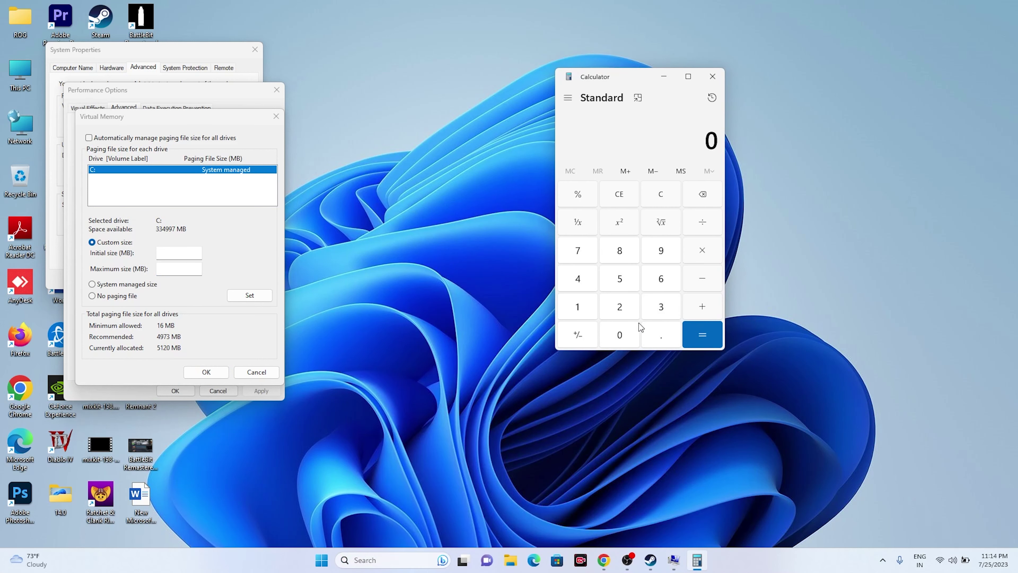
left_click(659, 312)
left_click(644, 309)
left_click(712, 193)
left_click(620, 310)
left_click(696, 257)
left_click(577, 307)
left_click(619, 335)
left_click(619, 306)
left_click(578, 278)
left_click(697, 340)
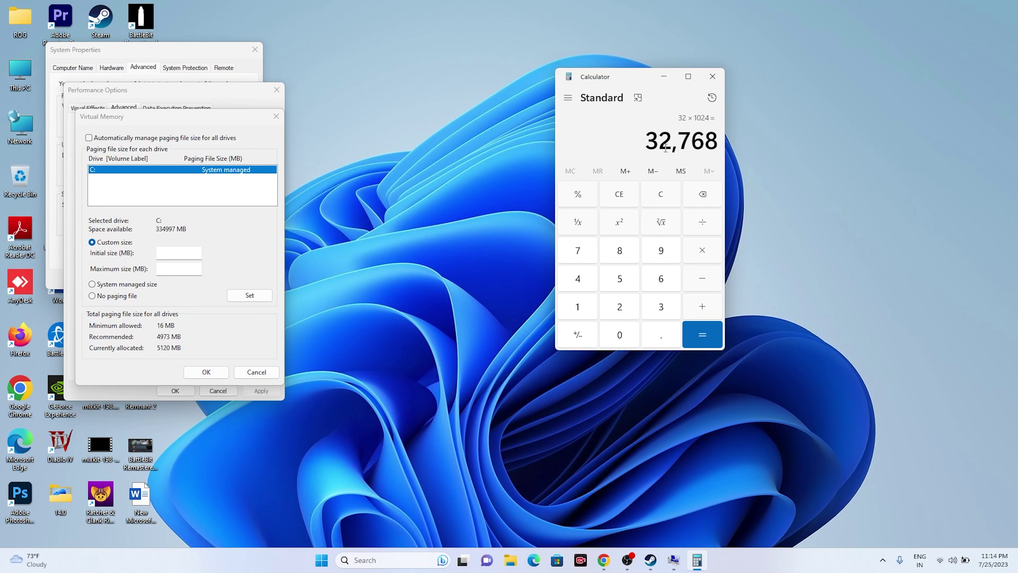
Step: Multiply the calculated product by 1.5
left_click(703, 251)
left_click(579, 308)
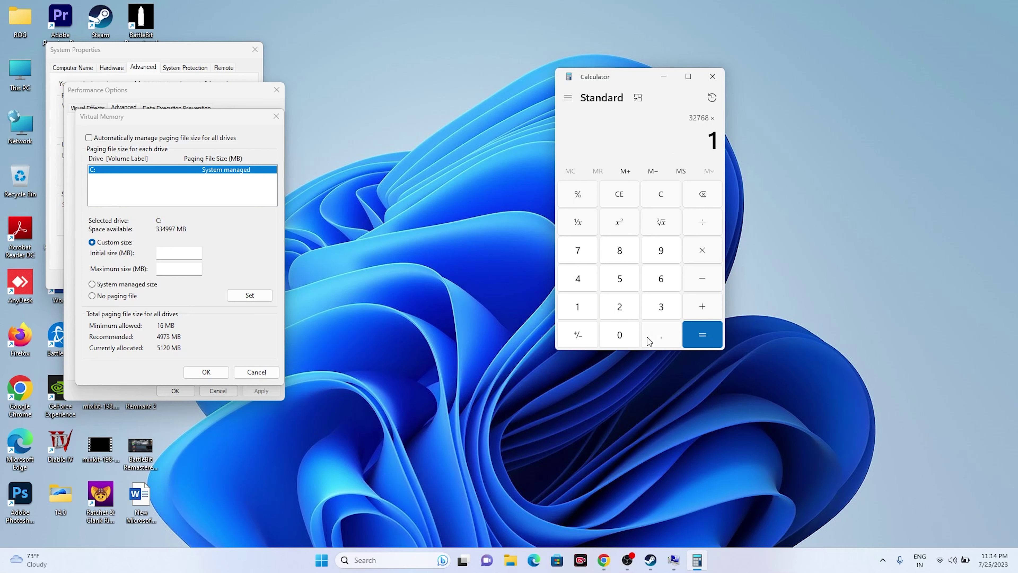
left_click(655, 338)
left_click(617, 285)
left_click(702, 334)
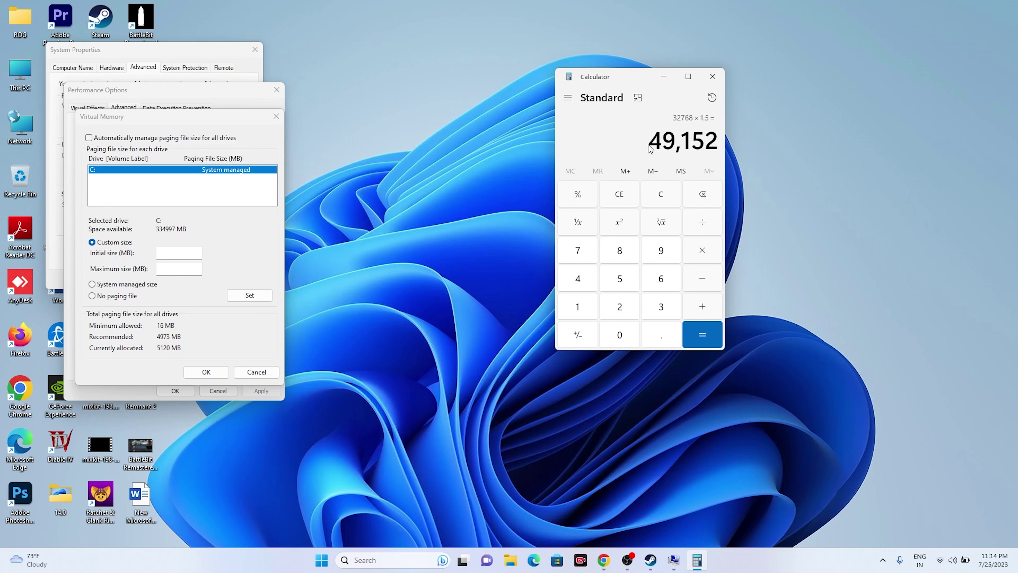
Step: Copy the result 49,152 from Calculator into the paging file's initial size (MB) for drive C:
left_click_drag(650, 141, 718, 141)
right_click(704, 140)
left_click(726, 149)
left_click(173, 246)
left_click(176, 248)
right_click(175, 248)
left_click(303, 297)
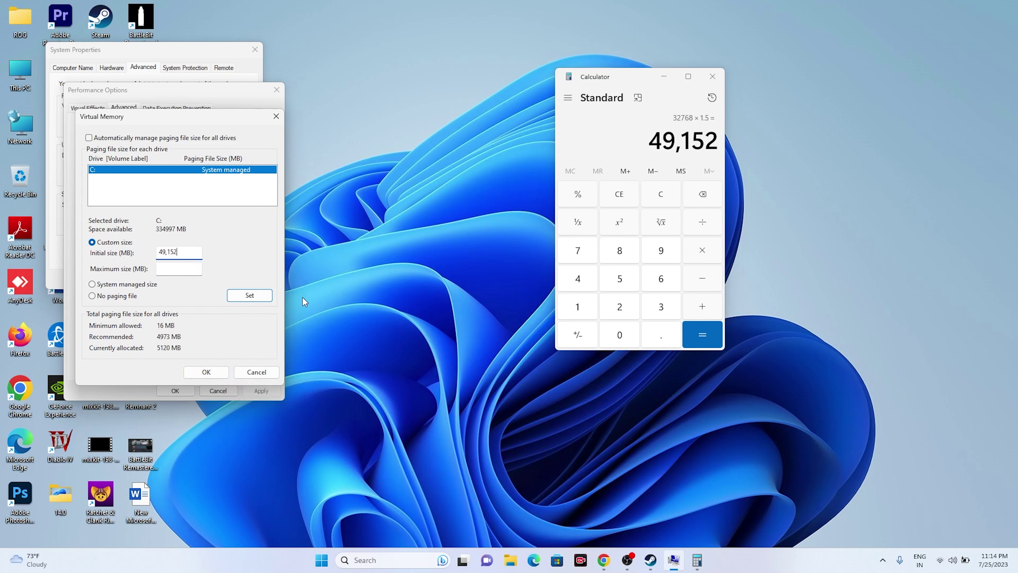
Step: Clear the calculator and compute 32 × 1024, multiplied by 3
left_click(618, 194)
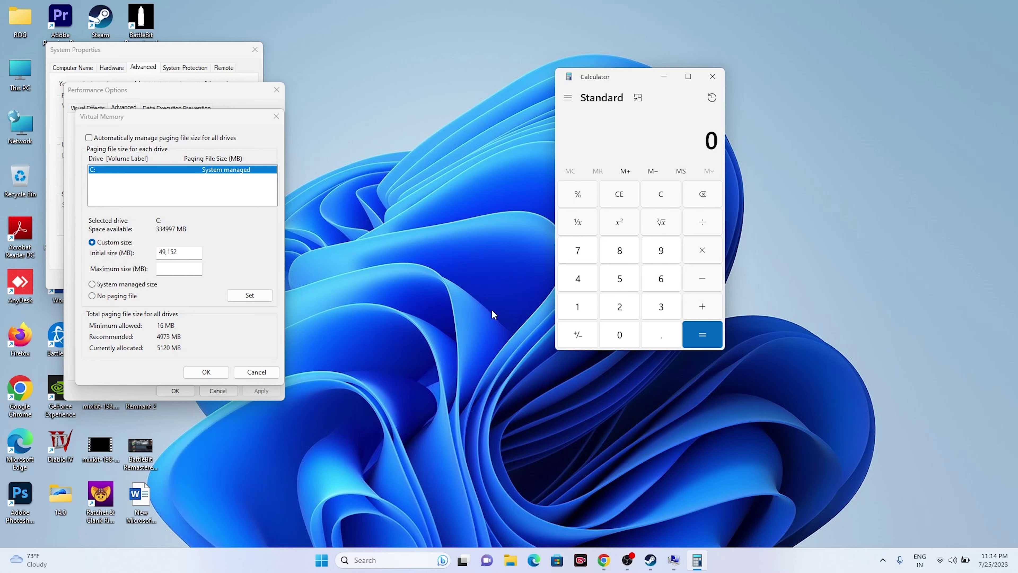
left_click(185, 267)
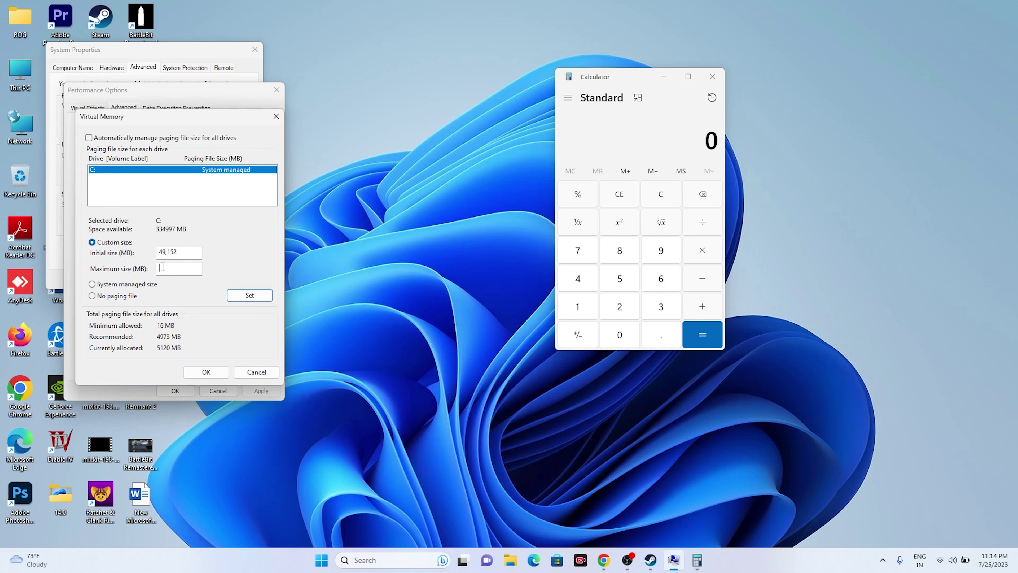
left_click(660, 307)
left_click(619, 306)
left_click(702, 250)
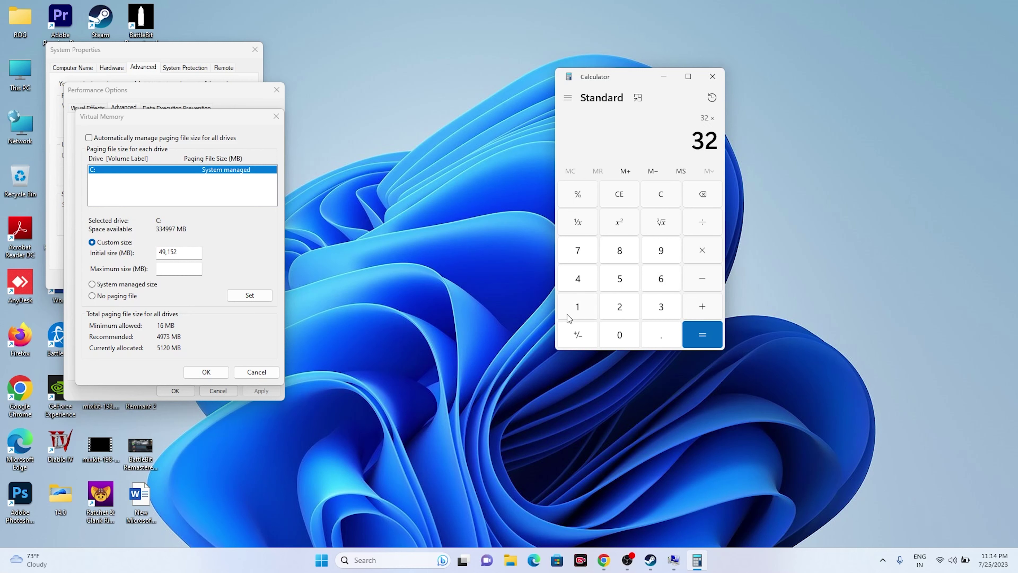
left_click(568, 317)
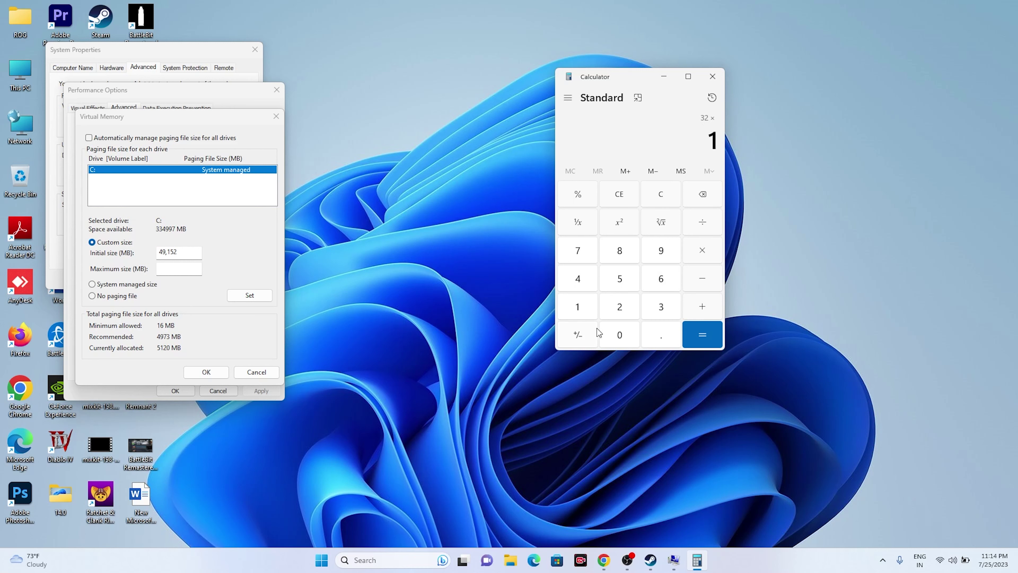
left_click(707, 203)
left_click(588, 314)
left_click(620, 333)
left_click(616, 304)
left_click(588, 284)
left_click(686, 332)
left_click(704, 258)
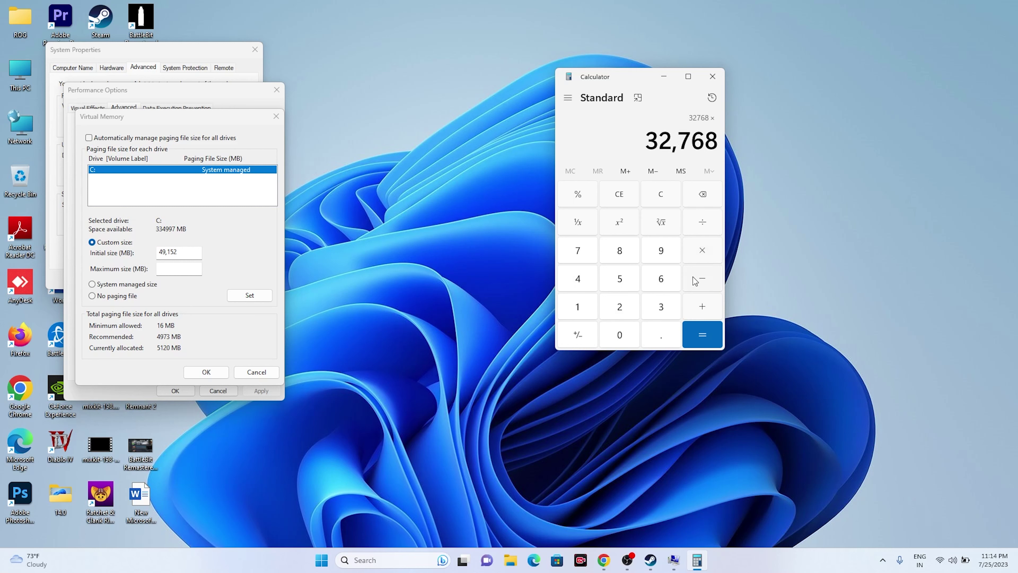
left_click(661, 306)
left_click(703, 335)
Step: Copy the result 98,304 from Calculator into the paging file's maximum size (MB) for drive C:
left_click_drag(646, 142, 718, 143)
right_click(707, 140)
left_click(728, 147)
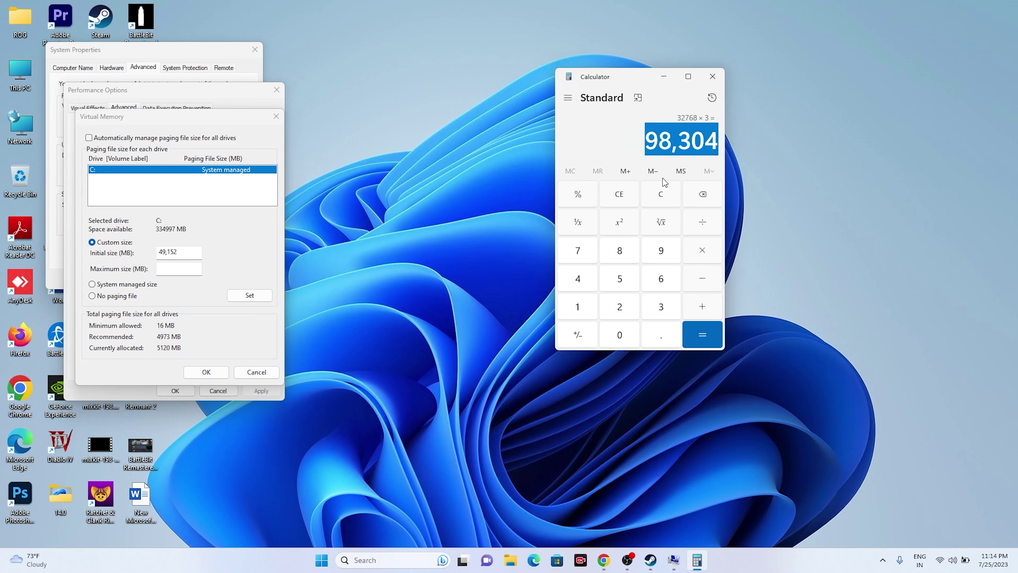
right_click(203, 270)
left_click(234, 320)
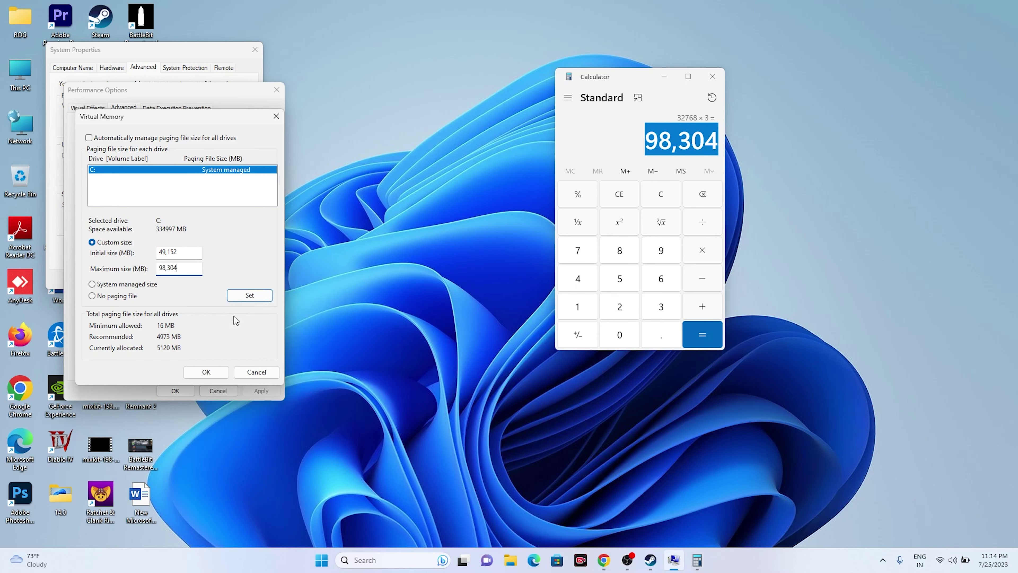
Step: Close the Virtual Memory, Performance Options and System Properties windows without applying the sizes, and close Calculator
left_click(276, 117)
left_click(277, 89)
left_click(255, 50)
left_click(712, 76)
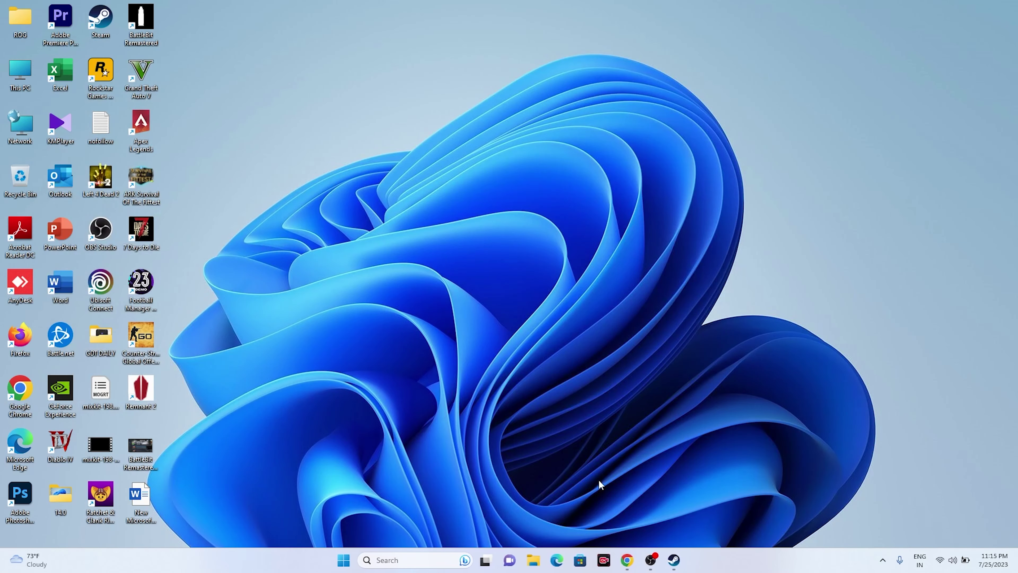
Step: Switch to Chrome and look over NVIDIA's GeForce Drivers page and the AMD Drivers and Support page
left_click(673, 560)
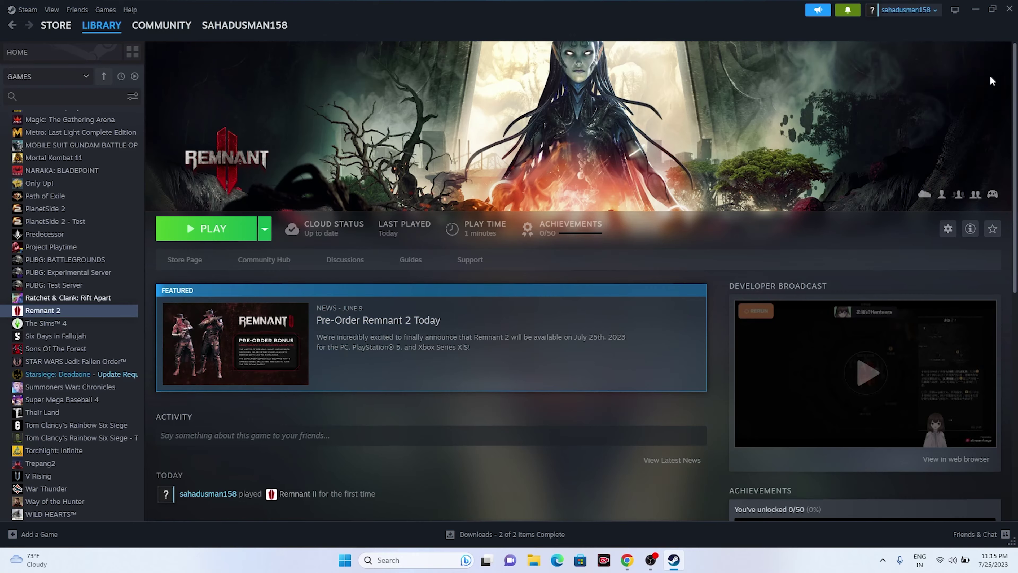
left_click(975, 9)
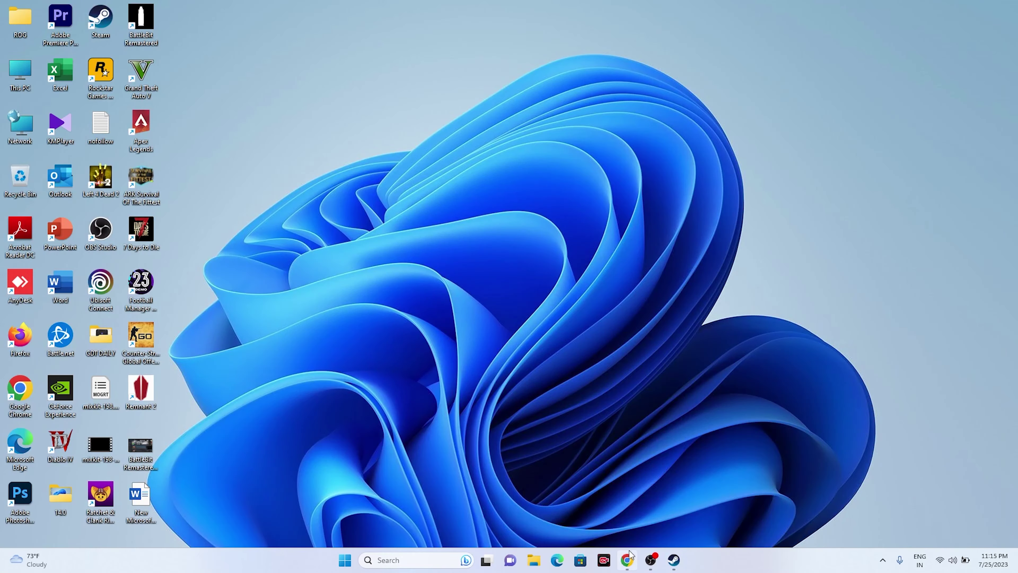
left_click(627, 559)
left_click(544, 127)
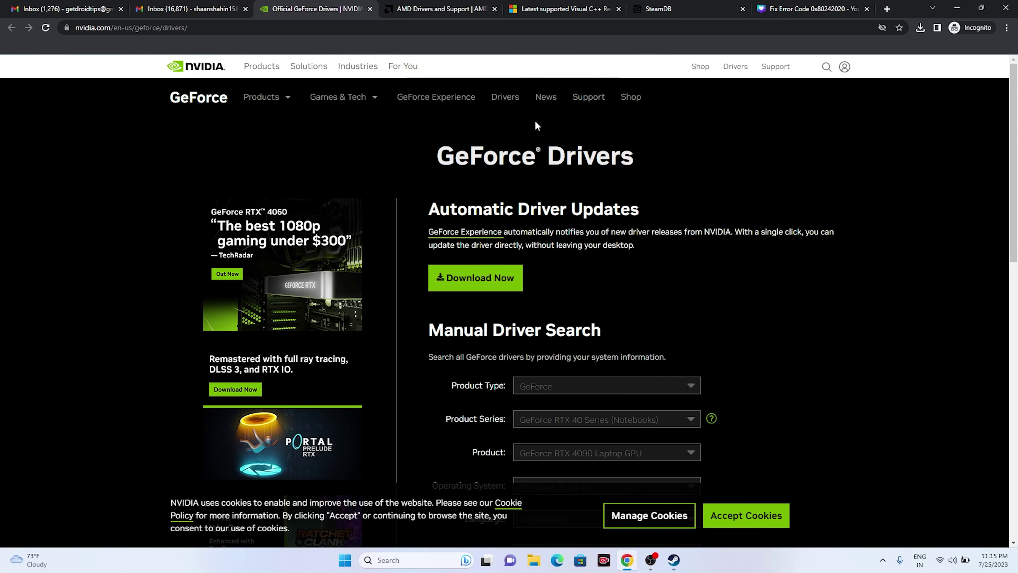
left_click(461, 8)
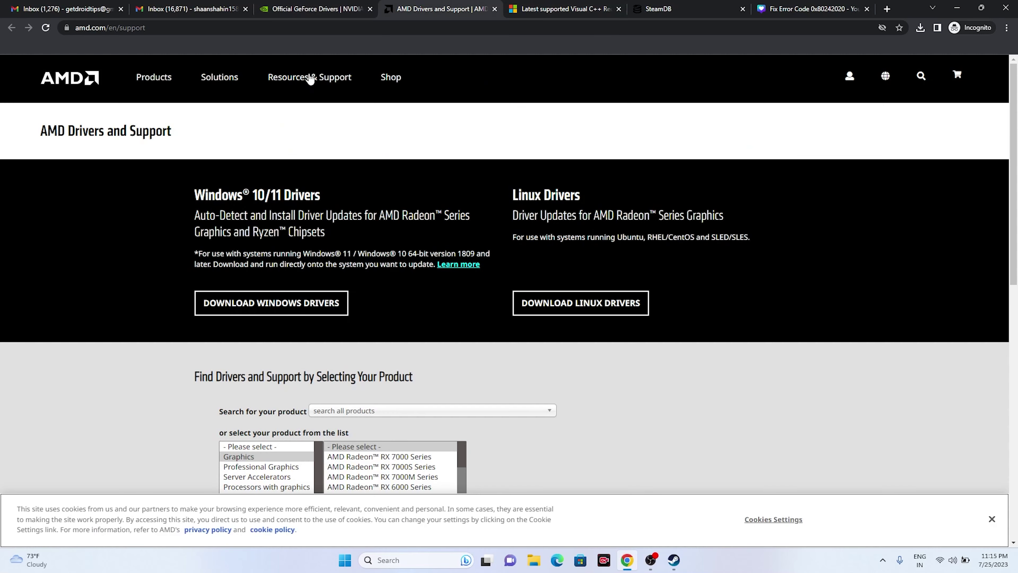
left_click(335, 8)
scroll(931, 207, "down", 4)
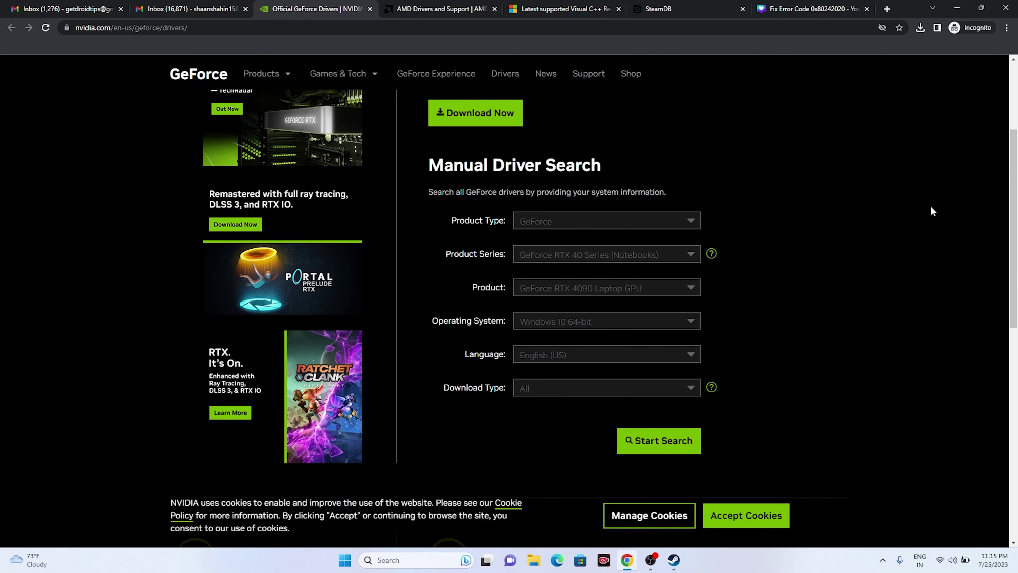
scroll(931, 206, "up", 4)
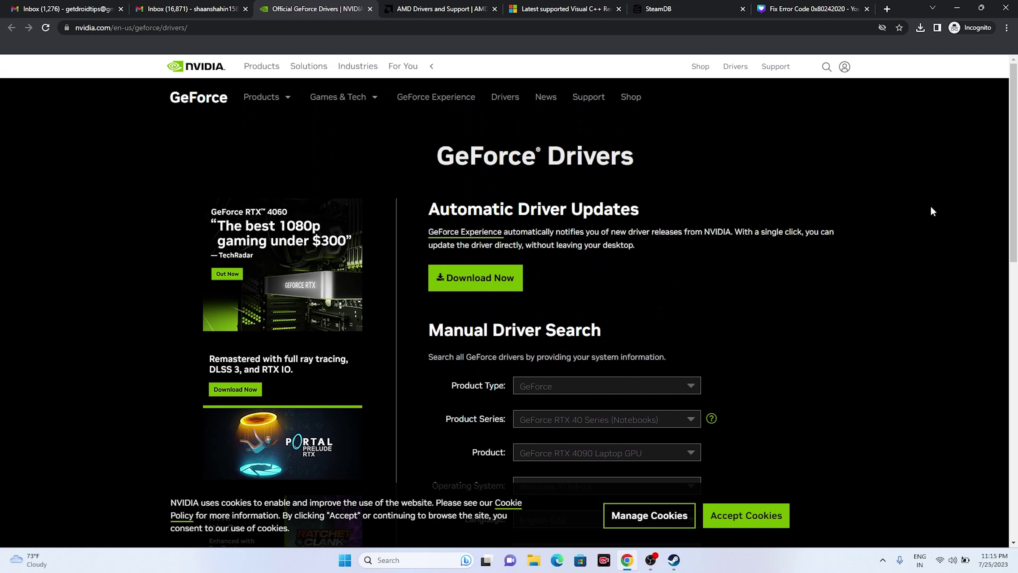
scroll(931, 206, "down", 5)
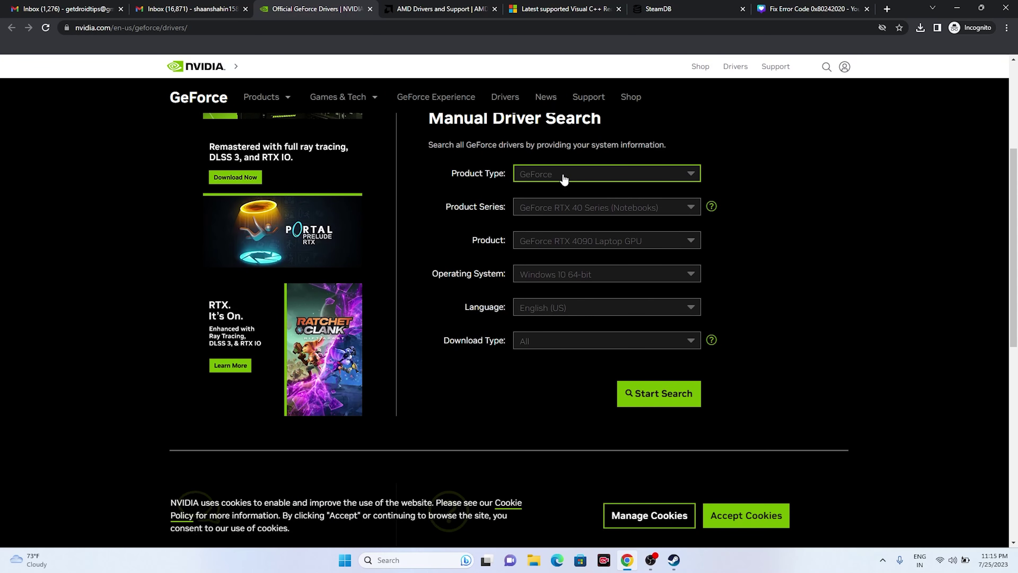
Step: Choose GeForce as the product type in the Manual Driver Search and look through the available product series
left_click(562, 174)
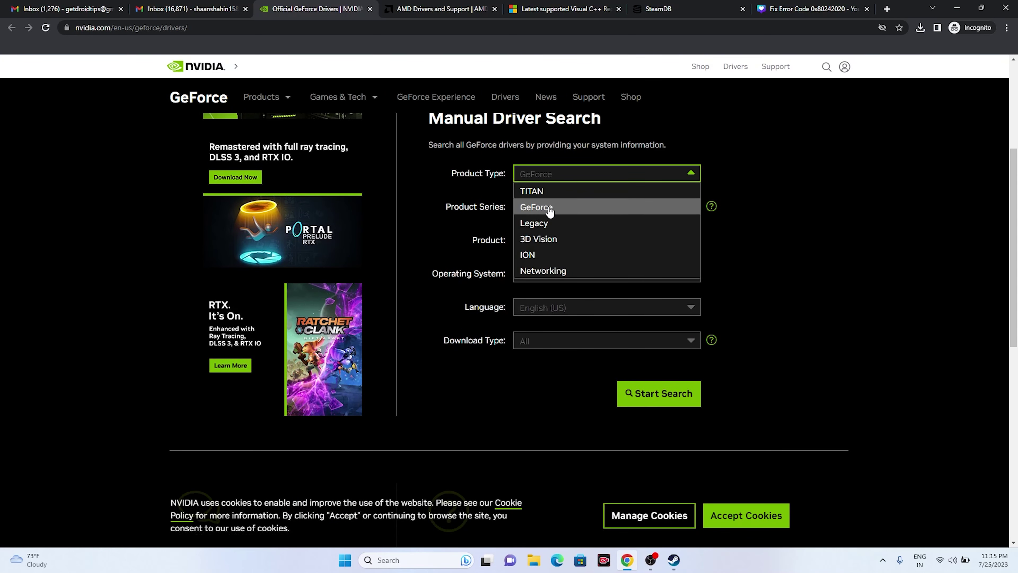
left_click(555, 209)
left_click(548, 211)
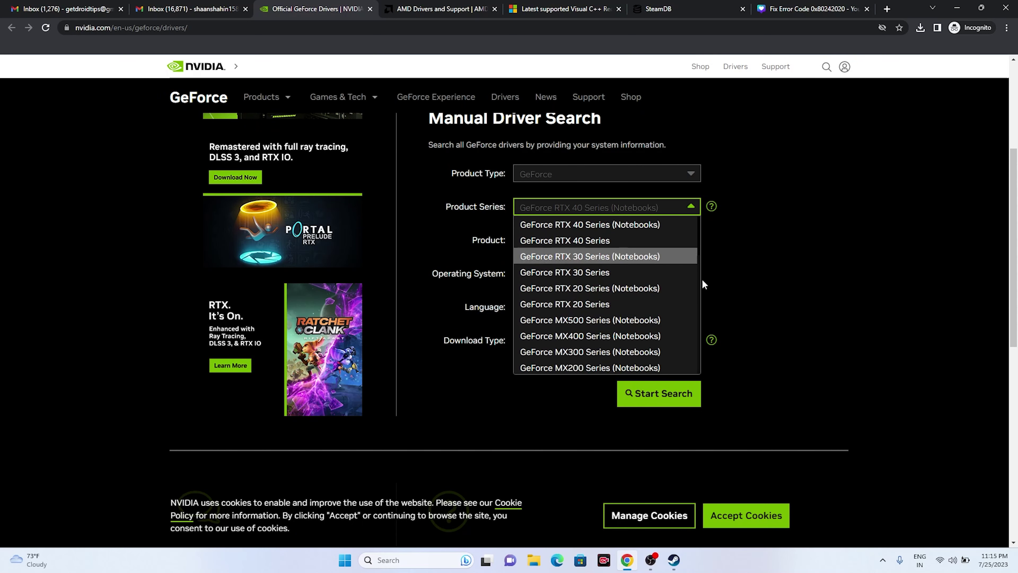
left_click(744, 230)
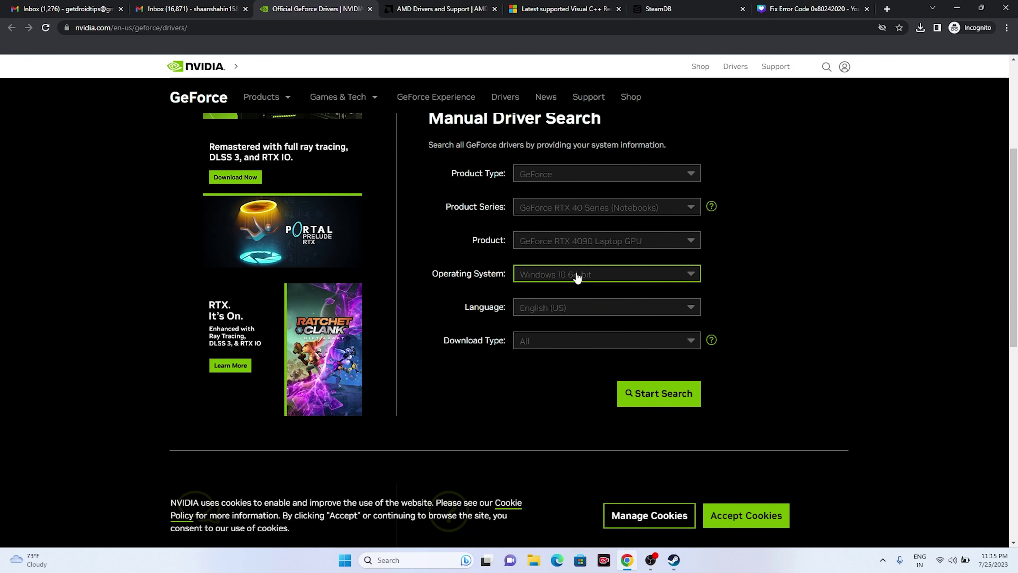
Step: Set the driver search's operating system to Windows 11, run the search, and view the driver results
left_click(558, 283)
left_click(563, 307)
scroll(822, 321, "down", 4)
scroll(874, 274, "up", 1)
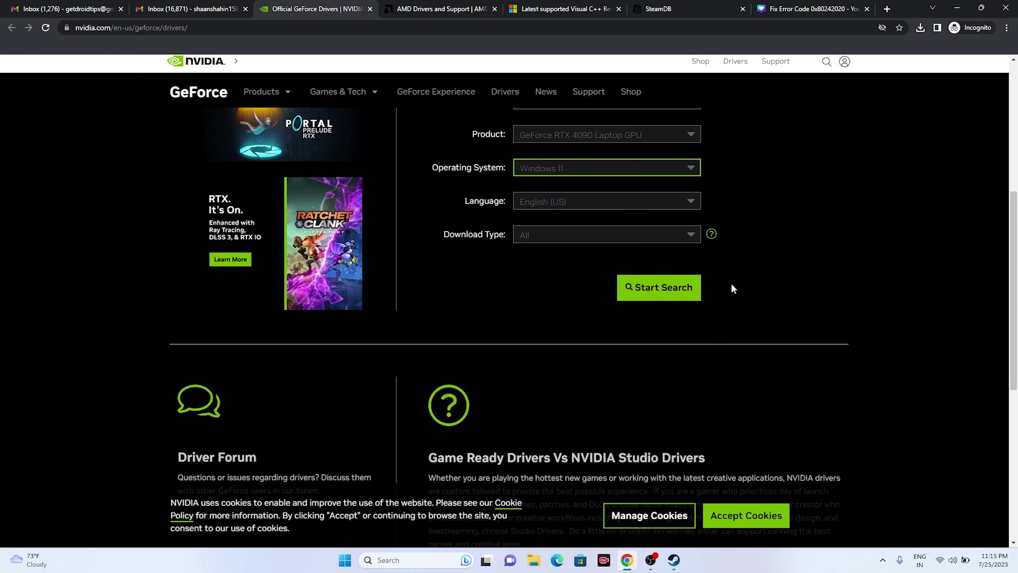
left_click(657, 287)
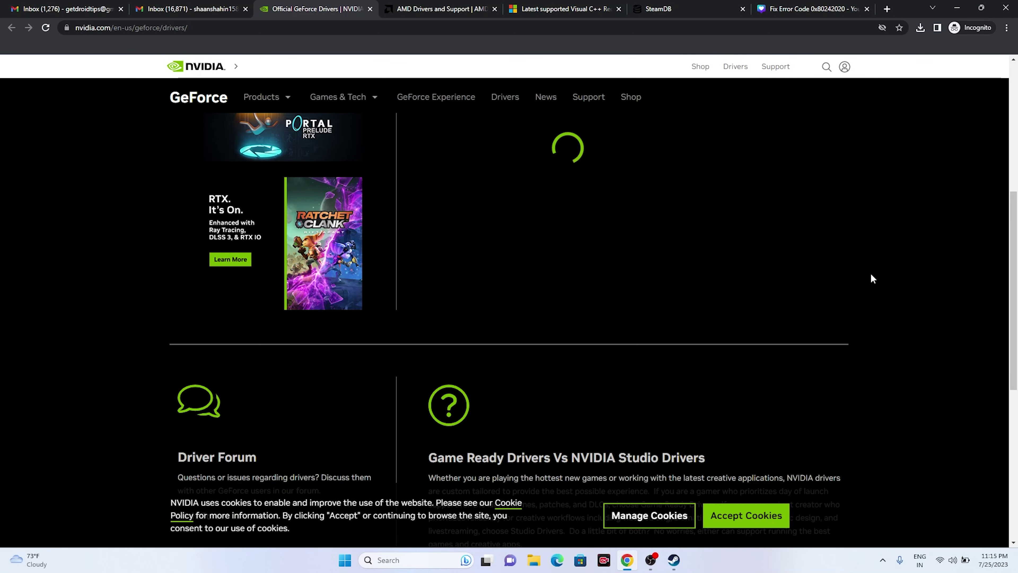
scroll(853, 247, "down", 5)
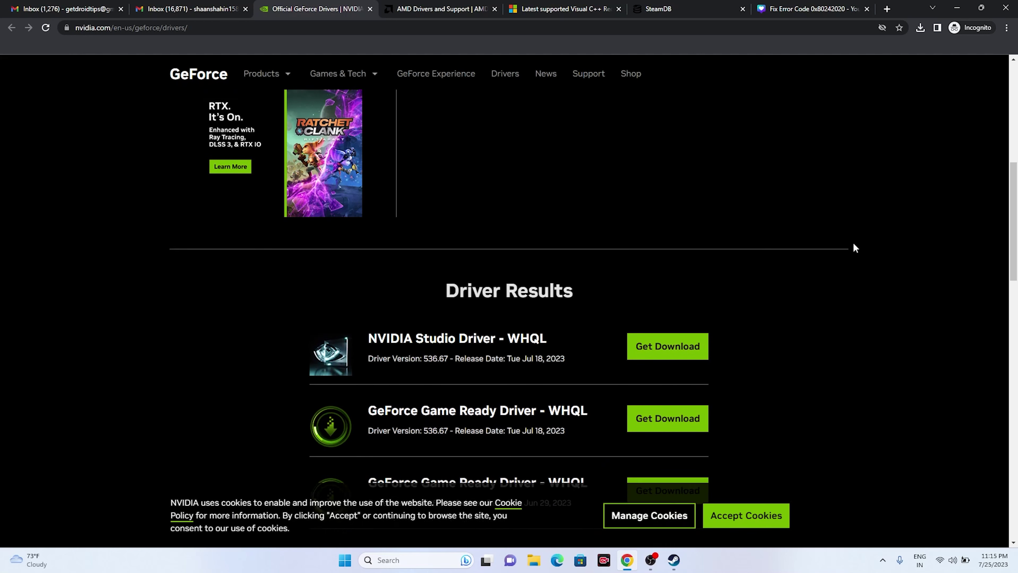
Step: Look through the driver results and highlight the version and release date of GeForce Game Ready Driver 536.67
scroll(852, 255, "down", 2)
scroll(857, 261, "up", 4)
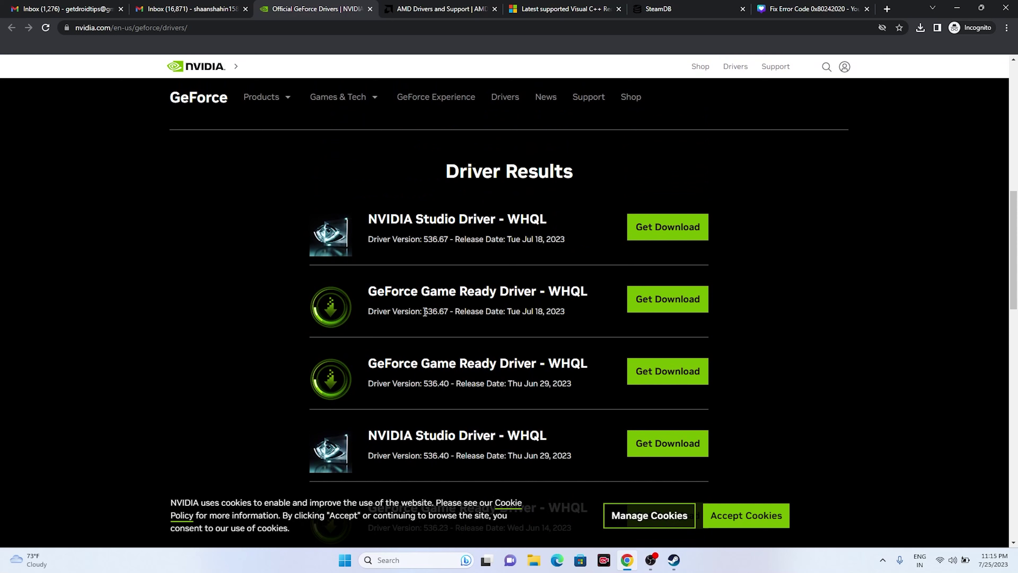
left_click_drag(425, 312, 563, 310)
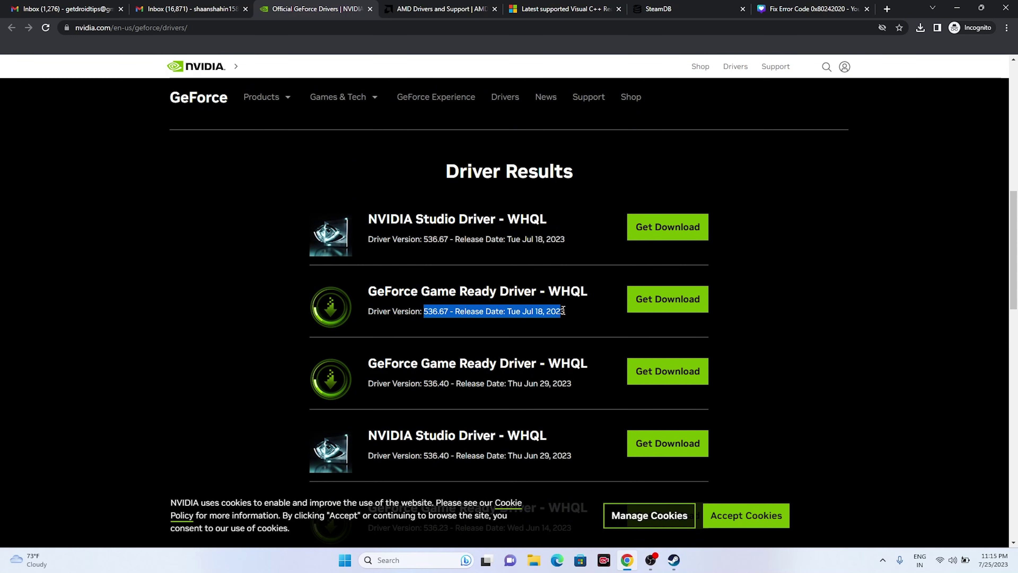
left_click(748, 322)
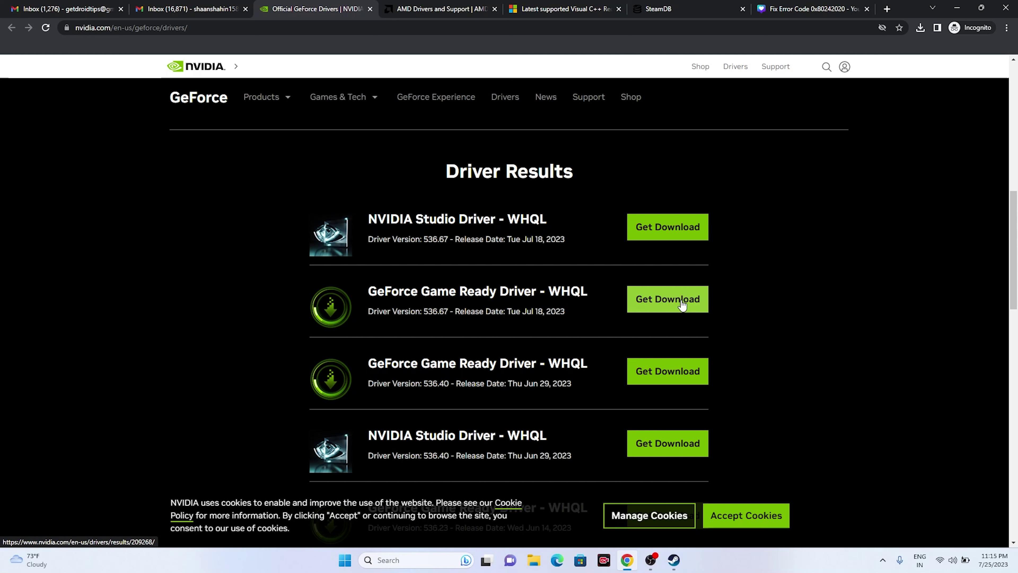
Step: On the AMD Drivers and Support page, select the Radeon RX 7000S Series and the RX 7600S, and submit to open its drivers page
left_click(438, 9)
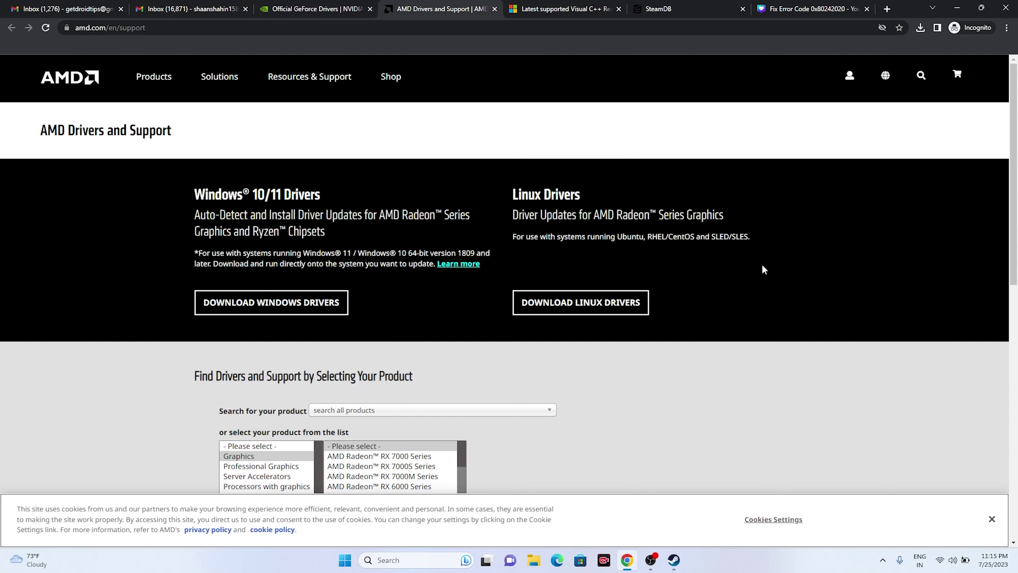
scroll(763, 269, "down", 2)
left_click(381, 360)
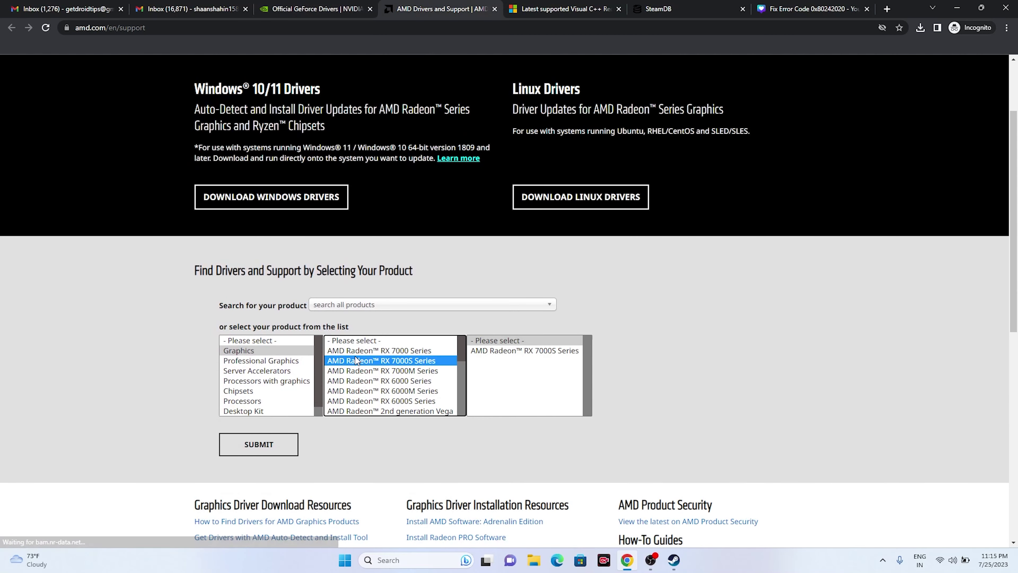
left_click(518, 351)
left_click(616, 360)
left_click(242, 437)
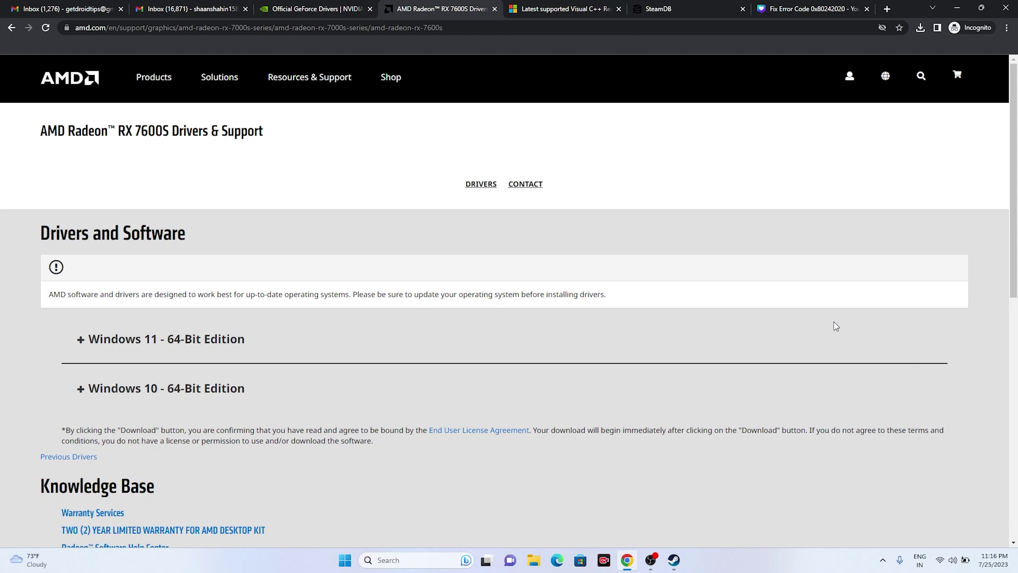
Step: From Microsoft's Visual C++ Redistributable page, save the x86 and x64 installers for Visual Studio 2015–2022 to the Downloads folder
left_click(574, 5)
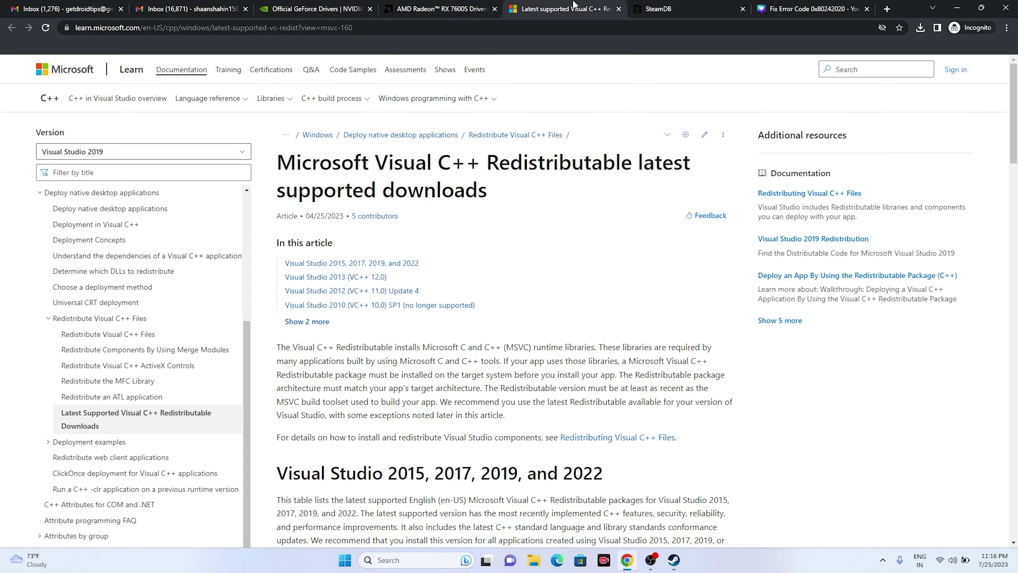
left_click_drag(489, 195, 273, 173)
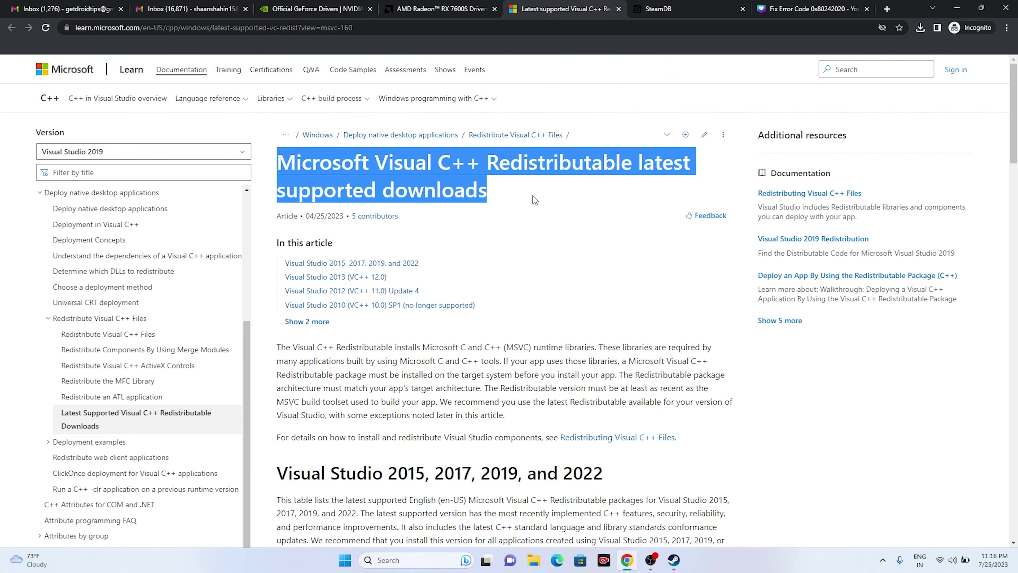
left_click(383, 185)
scroll(383, 185, "down", 10)
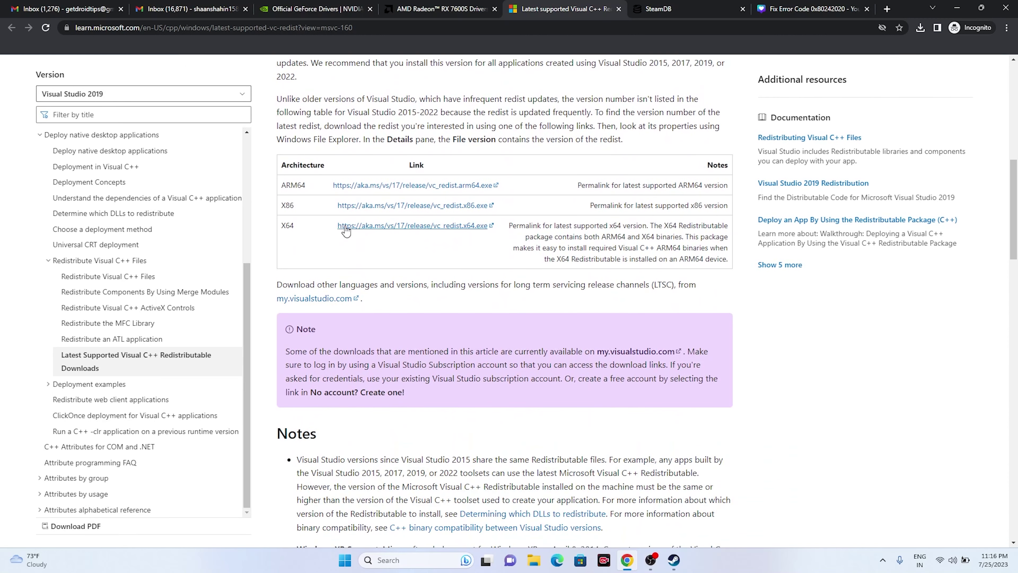
left_click(396, 207)
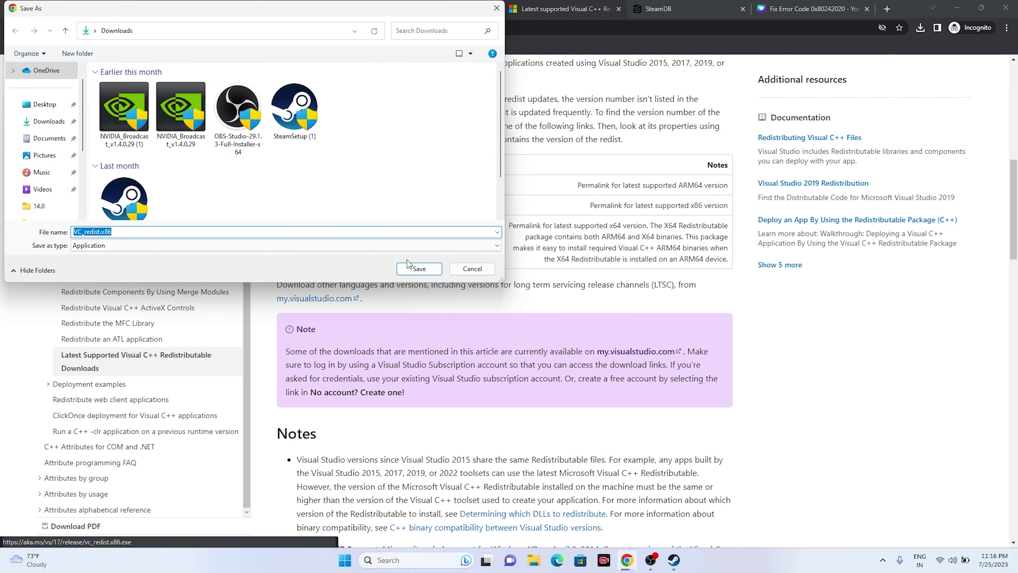
left_click(413, 268)
left_click(415, 226)
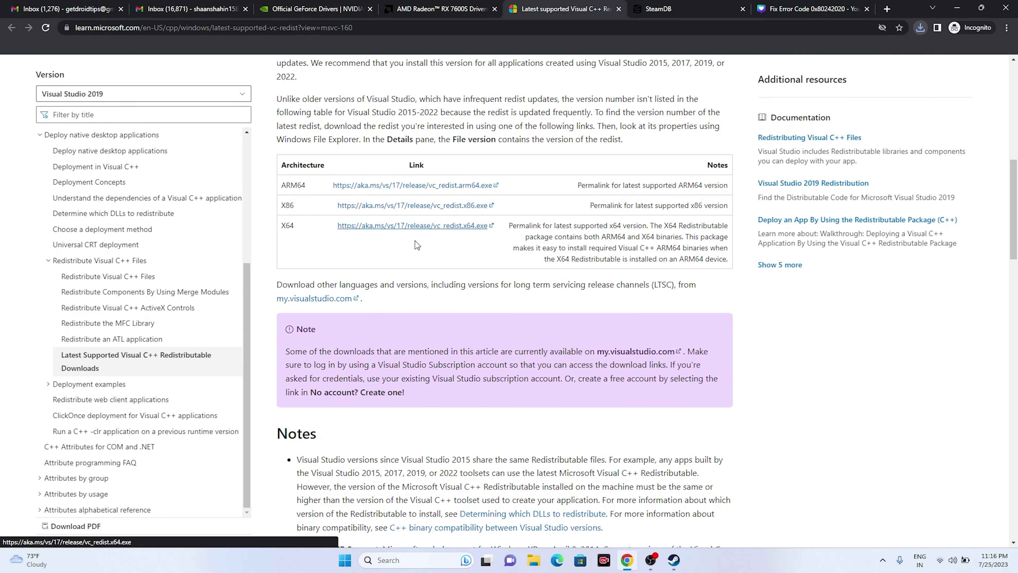
left_click(417, 268)
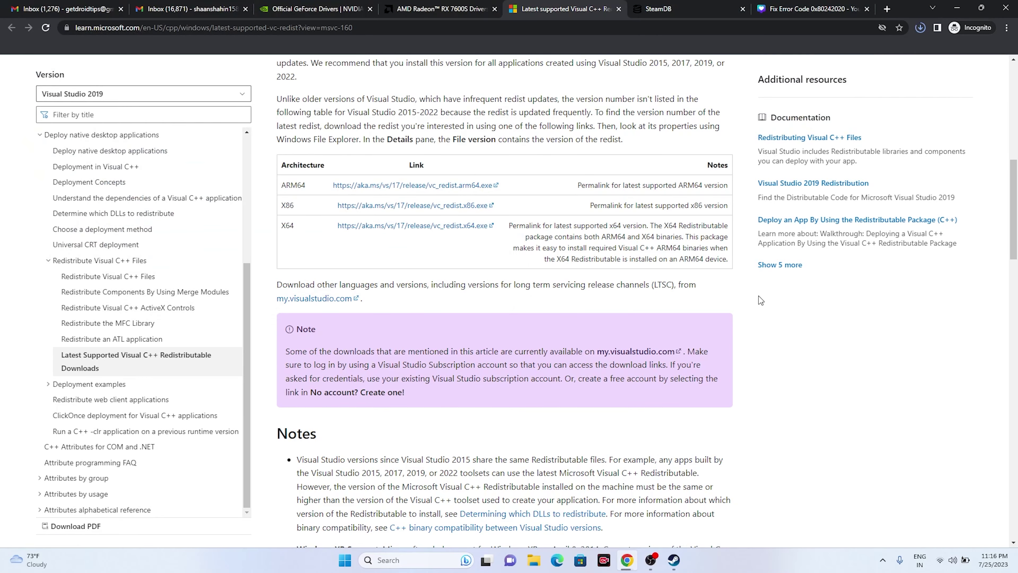
Step: Show VC_redist.x64 in its folder, run it to repair the x64 redistributable, and close the setup without restarting
left_click(920, 28)
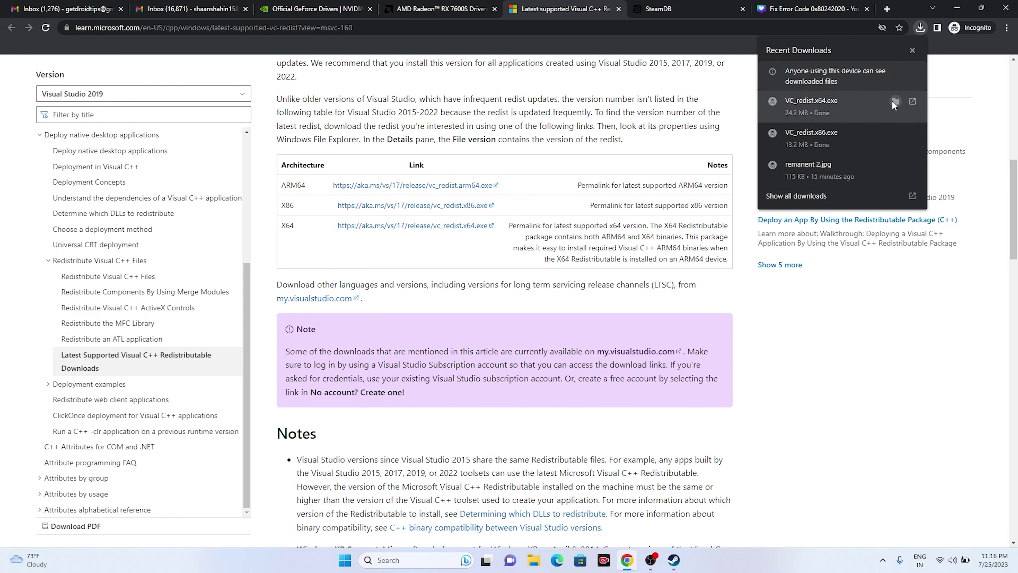
left_click(817, 194)
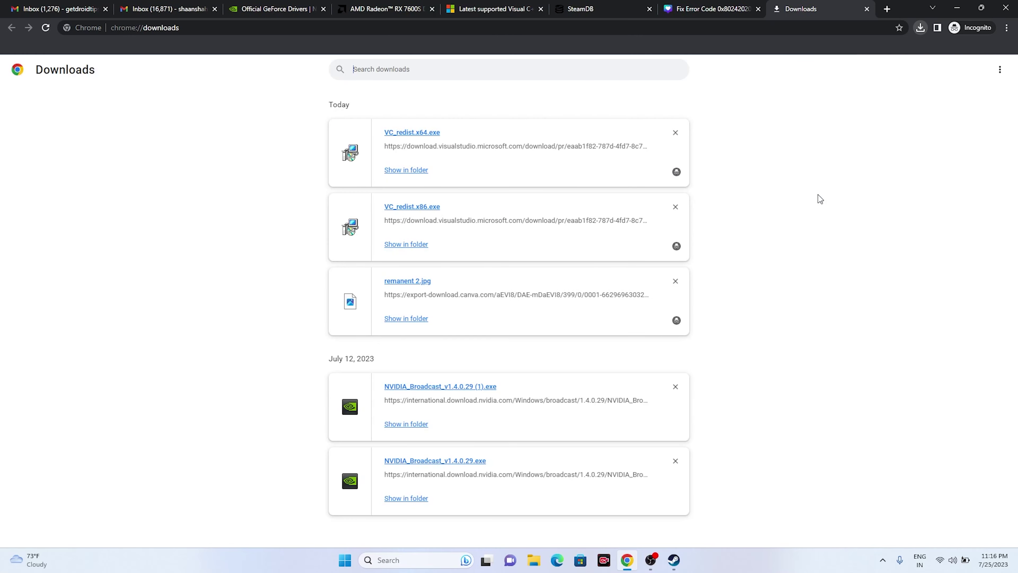
left_click(401, 171)
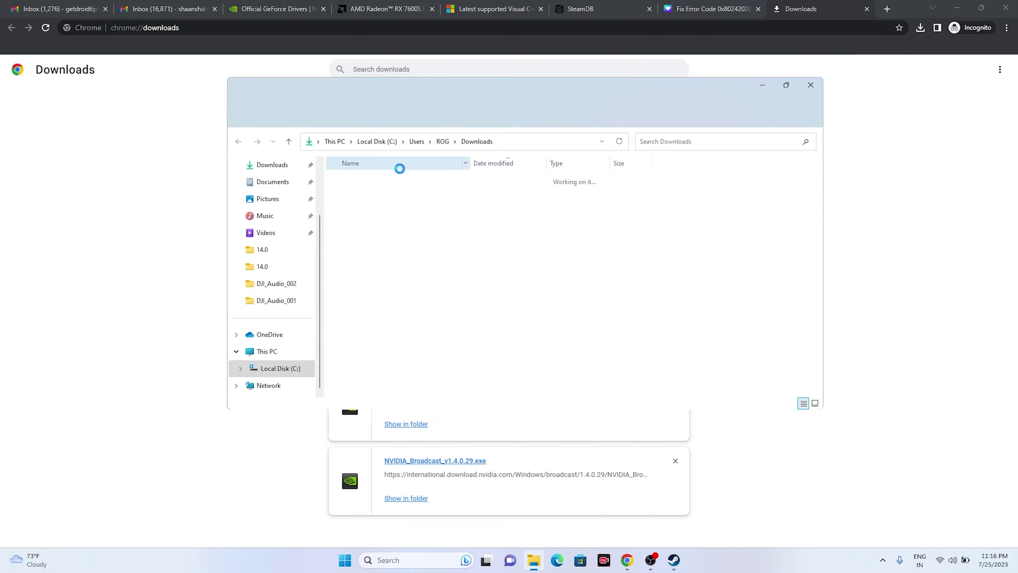
double_click(142, 114)
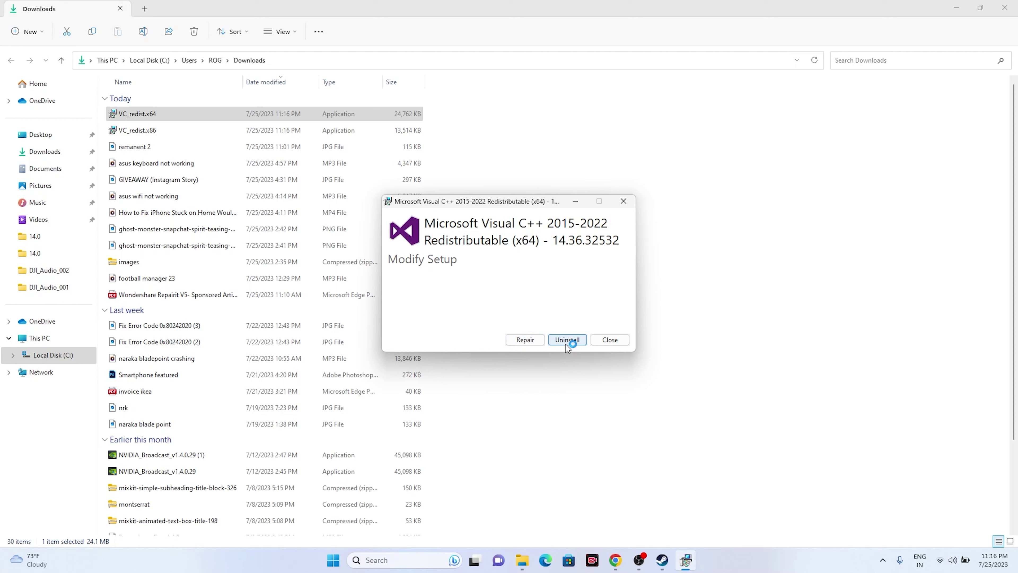
left_click(537, 341)
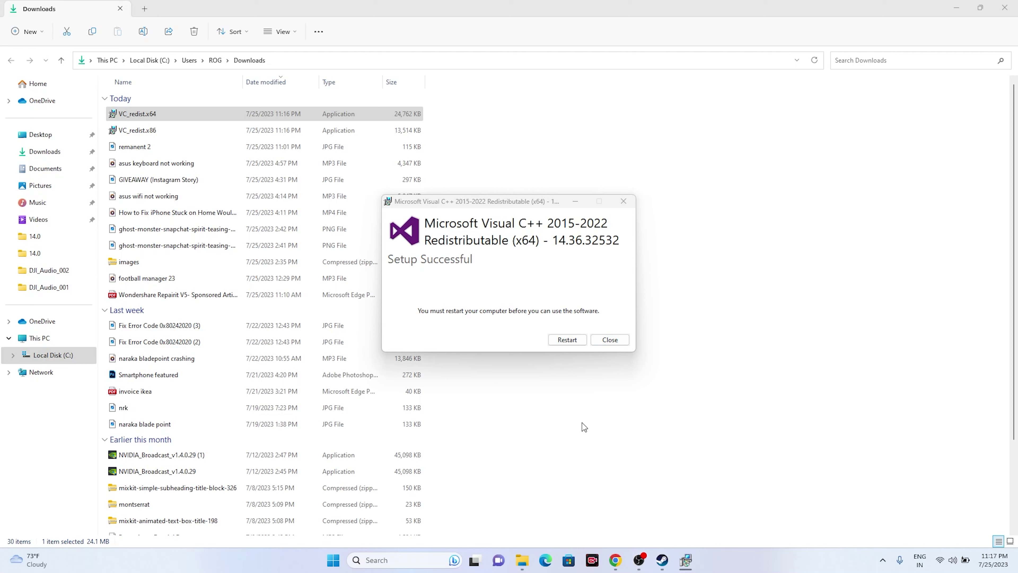
left_click(610, 339)
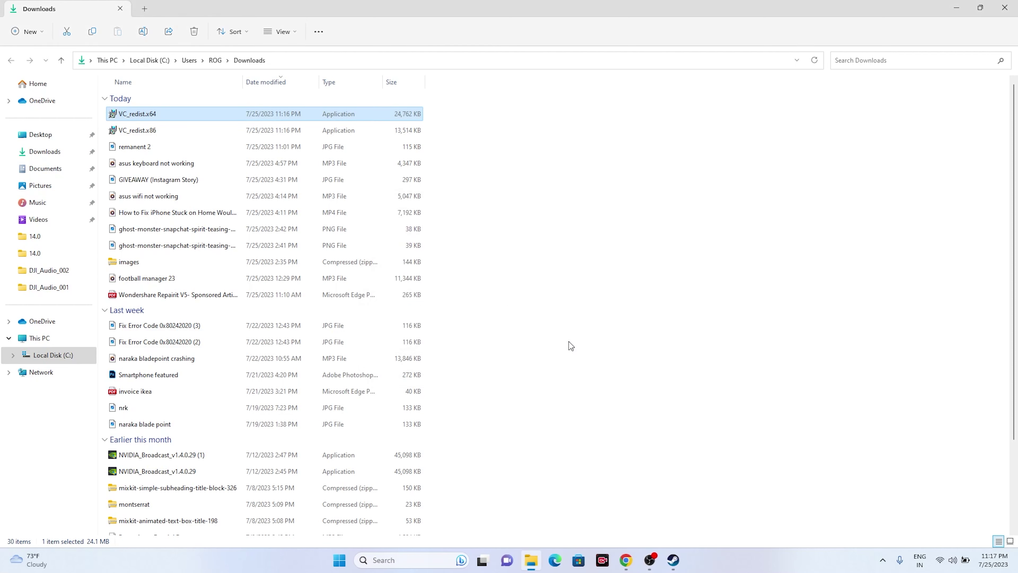
Step: Run VC_redist.x86 to repair the x86 redistributable, and close the setup
double_click(163, 132)
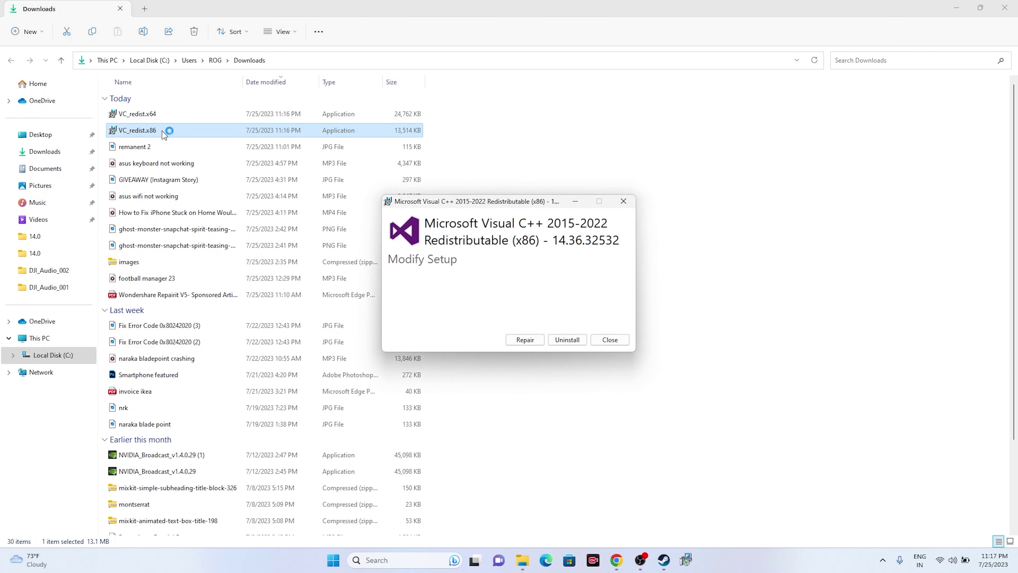
left_click(515, 340)
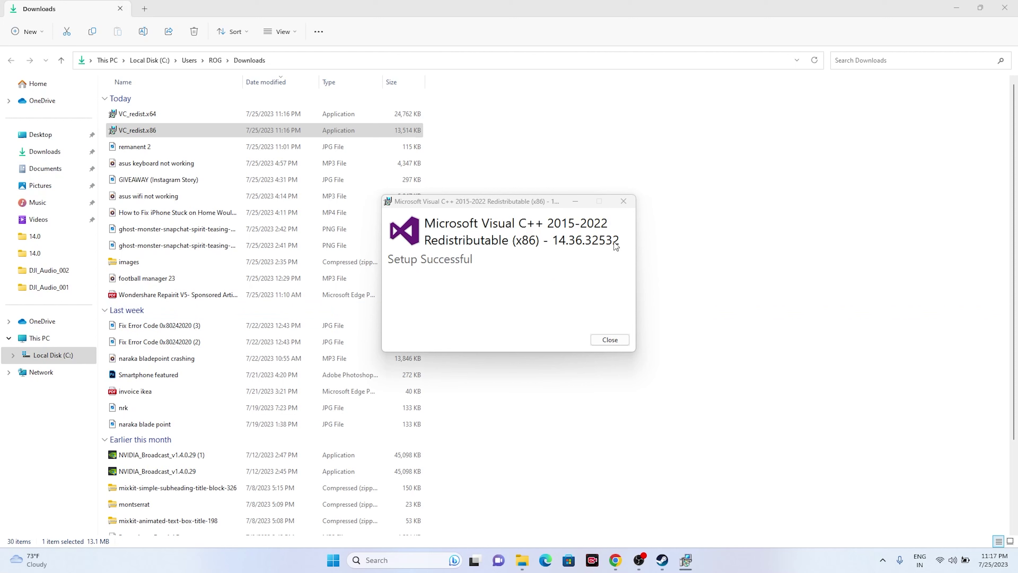
left_click(598, 341)
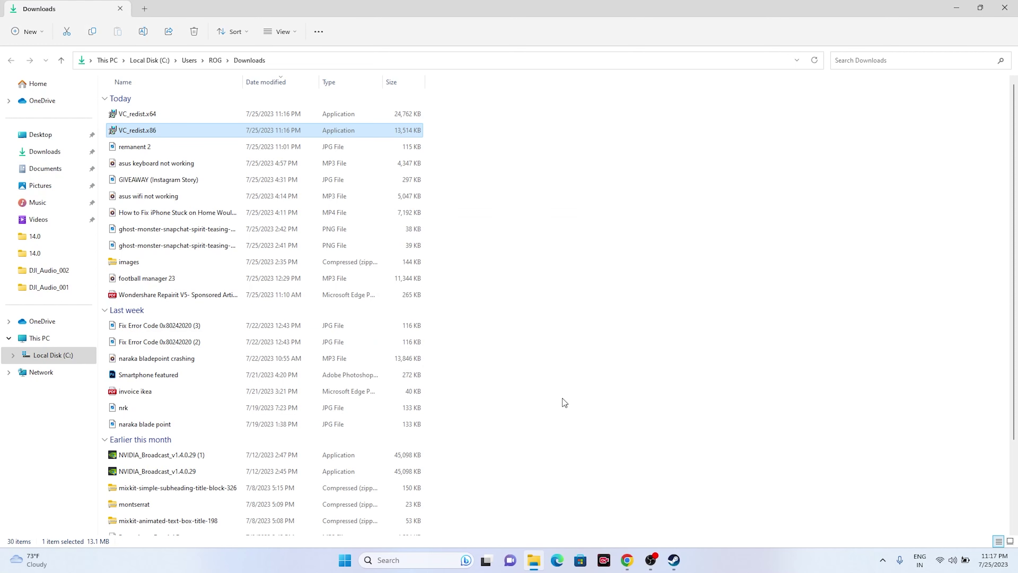
Step: Close the Downloads folder window and Chrome's downloads page, and minimize Chrome to return to the desktop
left_click(1011, 12)
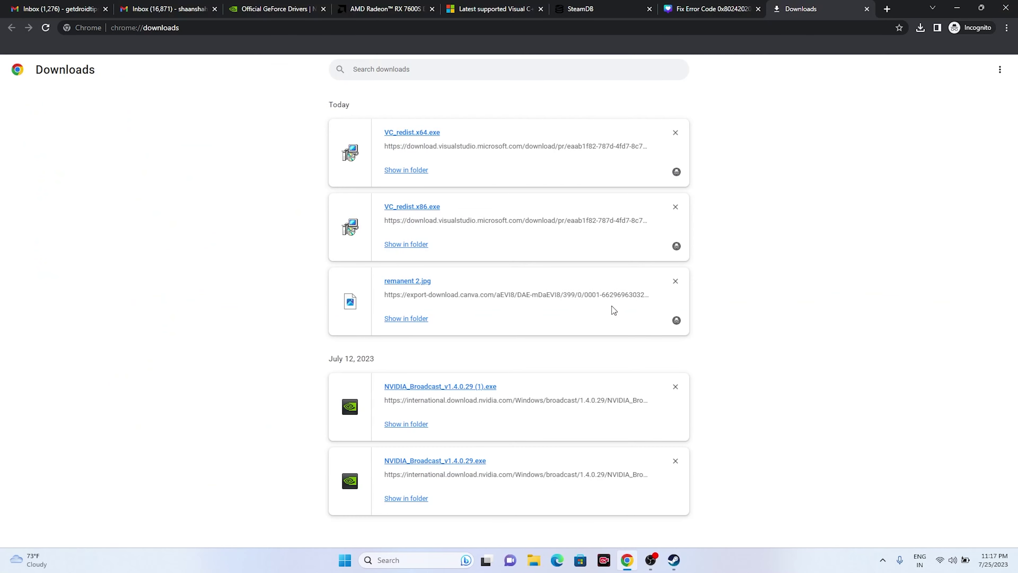
left_click(866, 9)
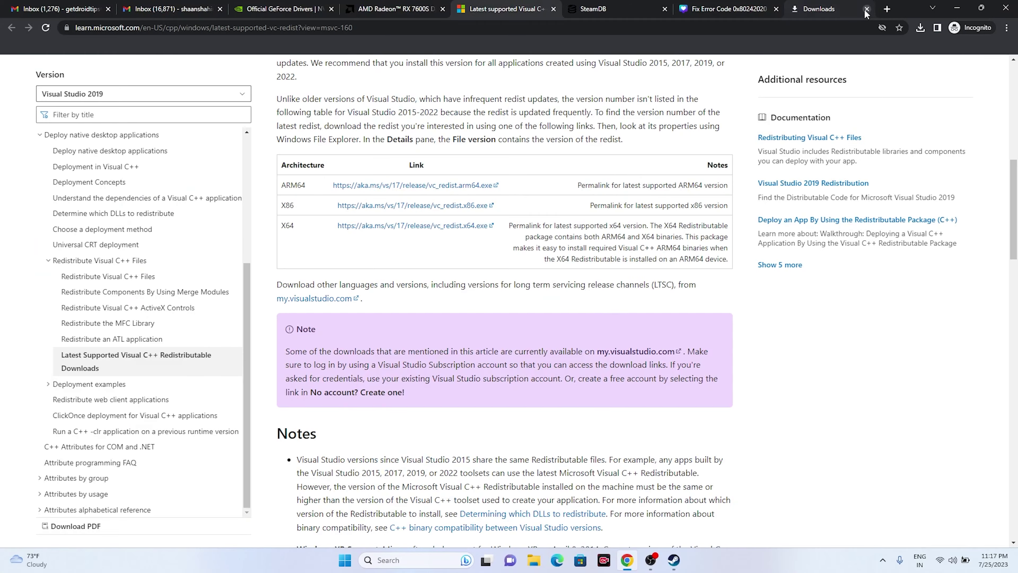
left_click(957, 8)
left_click(650, 560)
left_click(651, 560)
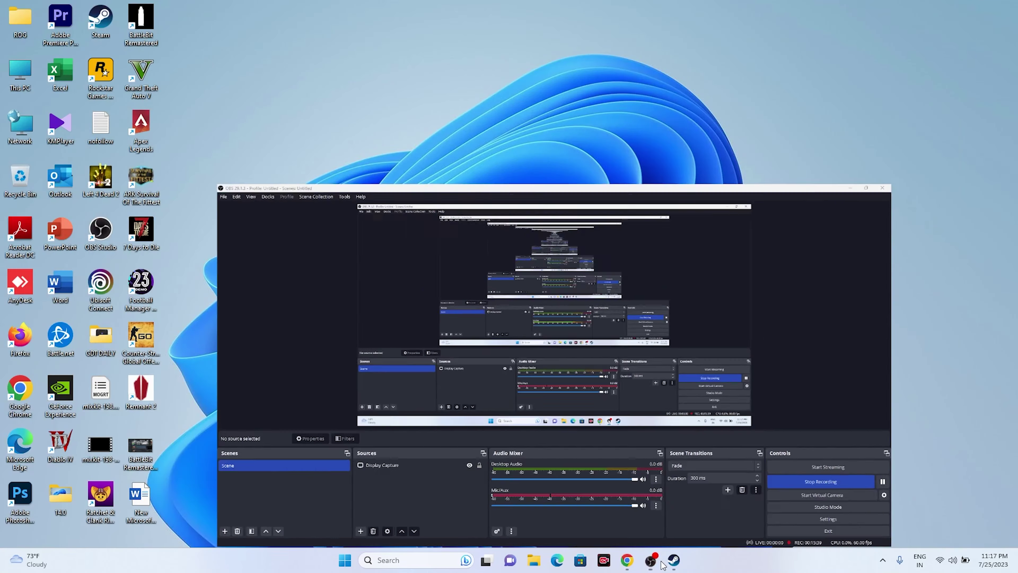
Step: Switch to Steam, view the management options for Remnant 2 including Uninstall, and minimize Steam
left_click(673, 560)
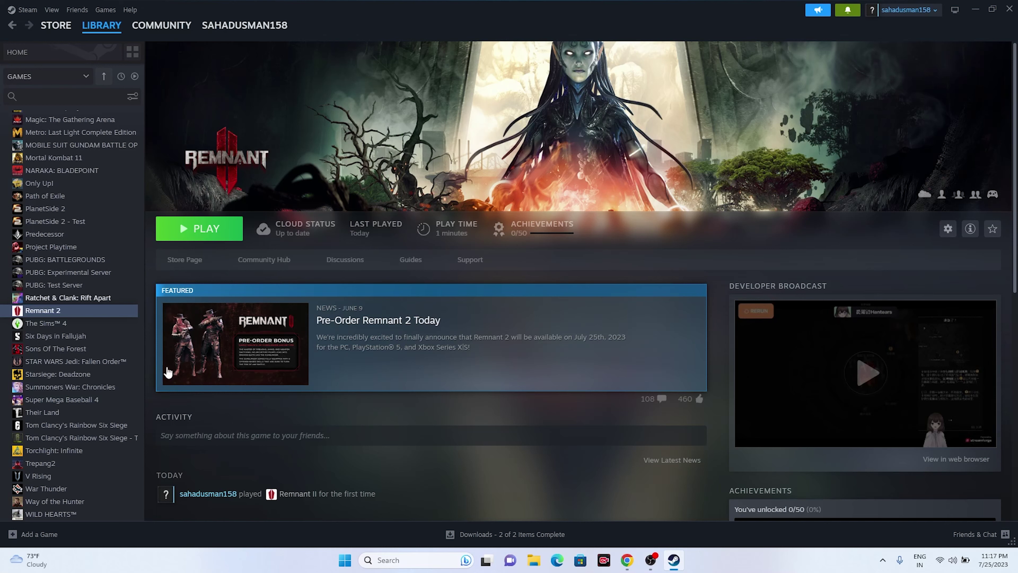
right_click(80, 314)
mouse_move(104, 376)
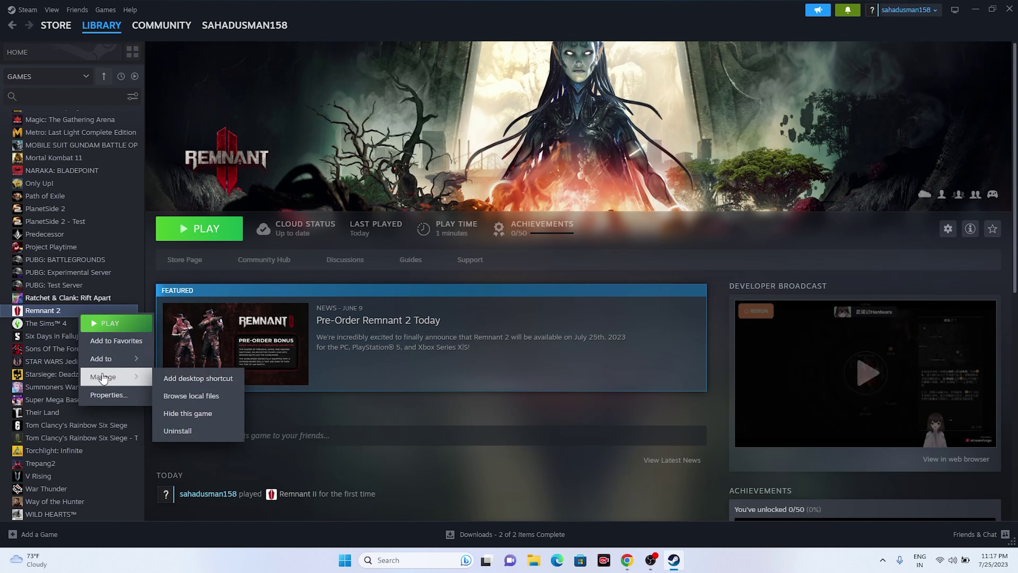
left_click(980, 12)
left_click(975, 10)
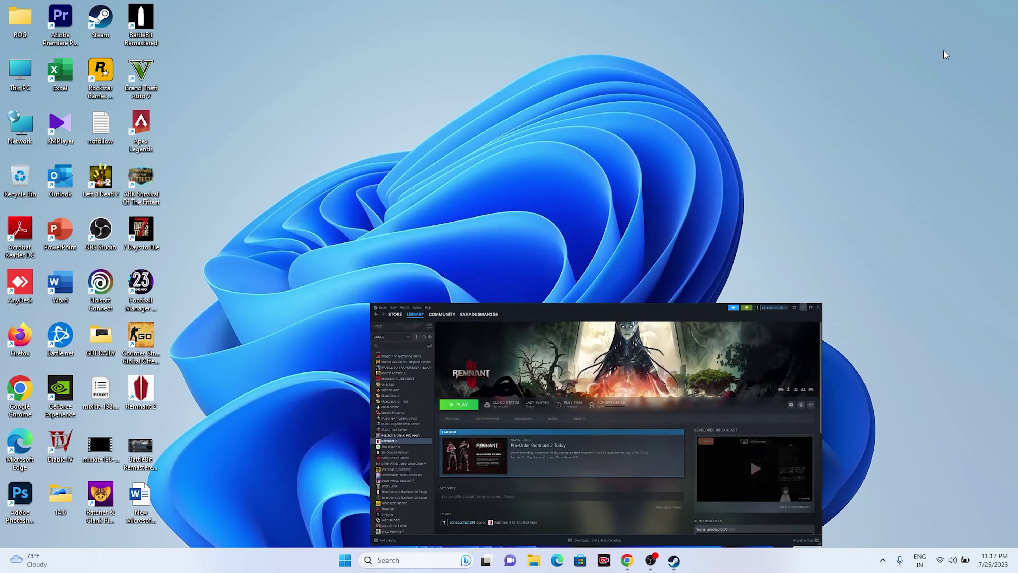
Step: View the available drives under This PC in File Explorer, close the window, and refresh the desktop
left_click(533, 560)
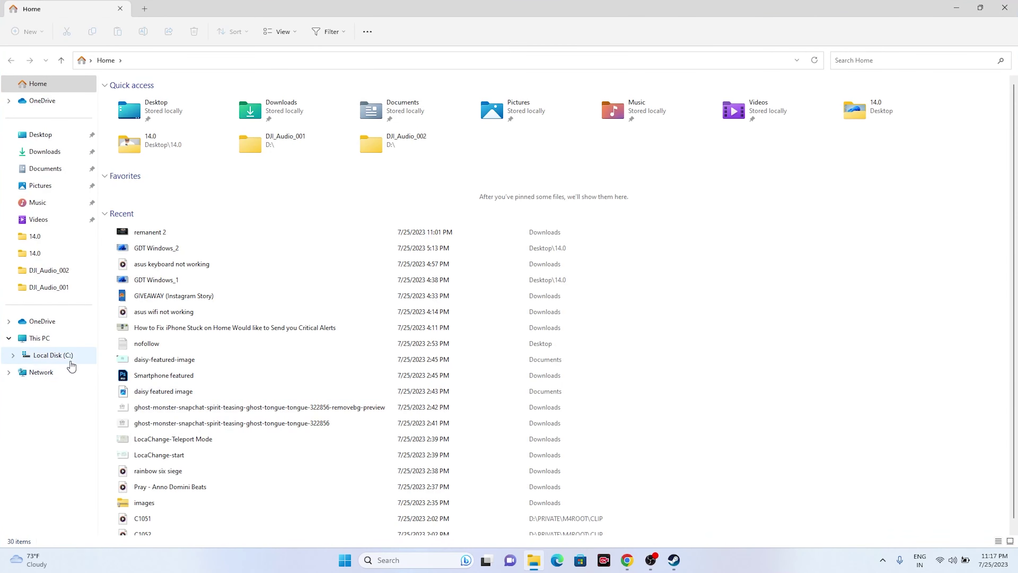
left_click(50, 337)
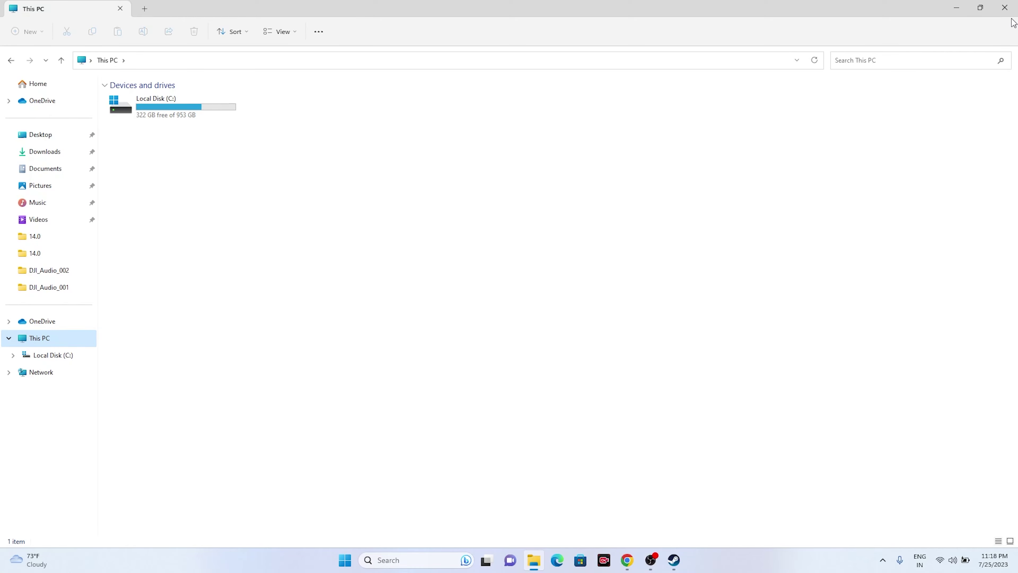
left_click(1005, 7)
right_click(399, 192)
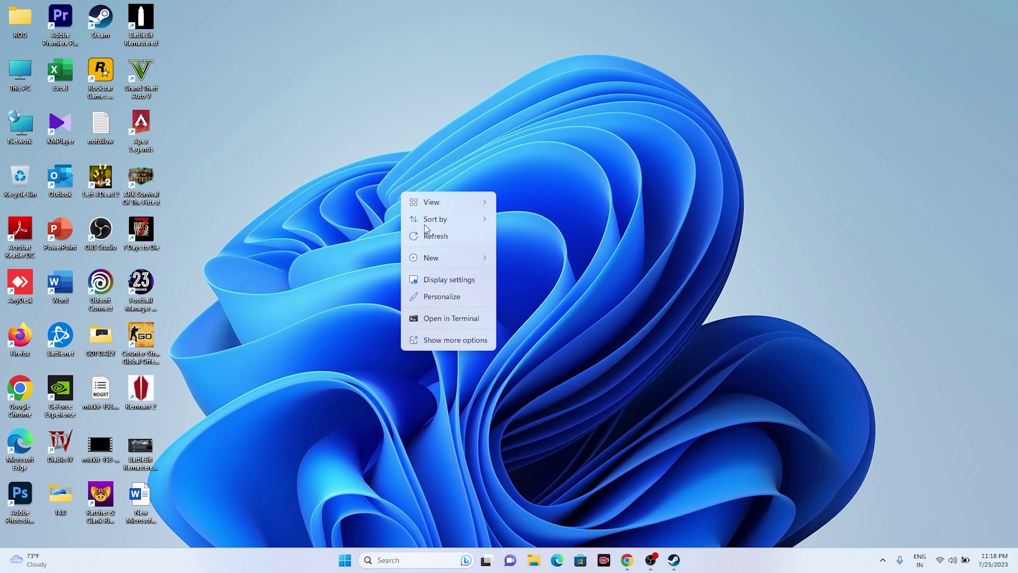
left_click(426, 232)
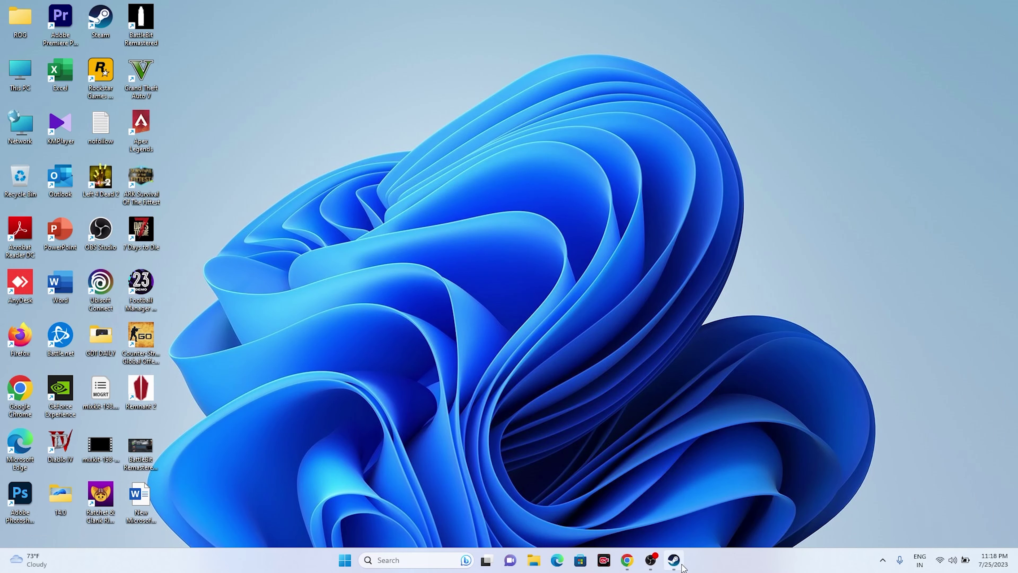
Step: Launch Remnant 2 from the Steam library, go back from the System menu to the game, and walk the character forward
left_click(673, 560)
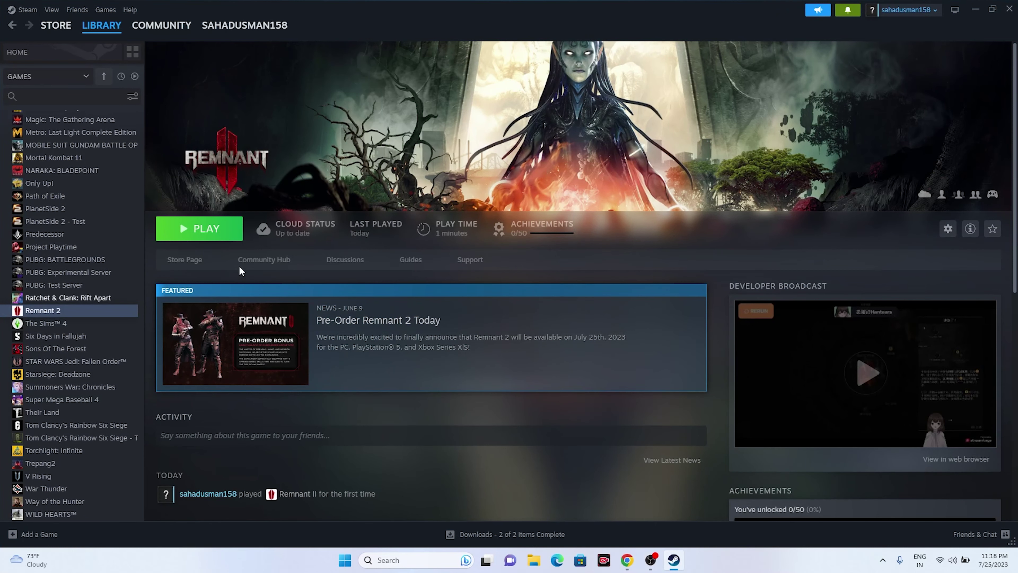
left_click(202, 229)
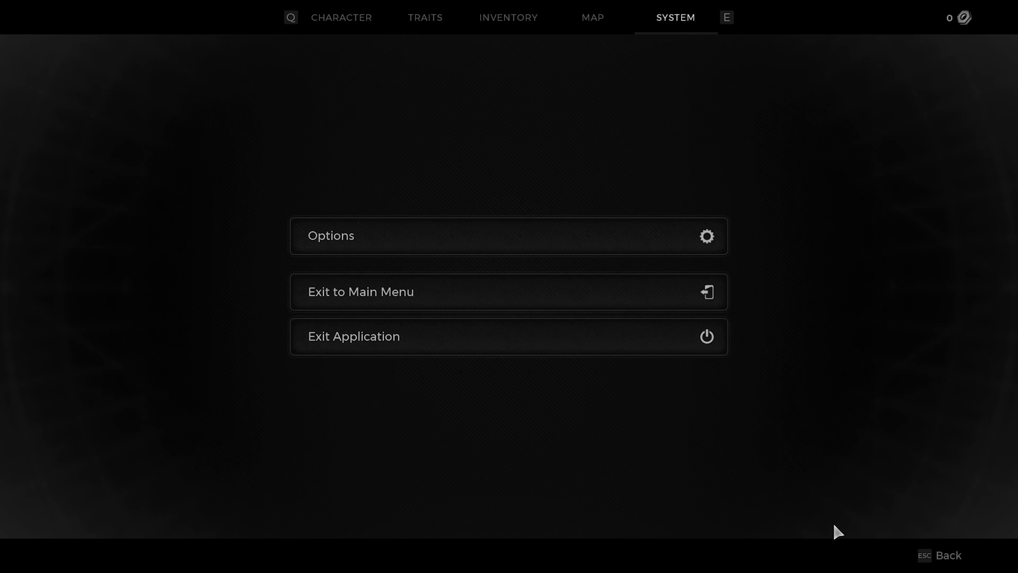
left_click(947, 555)
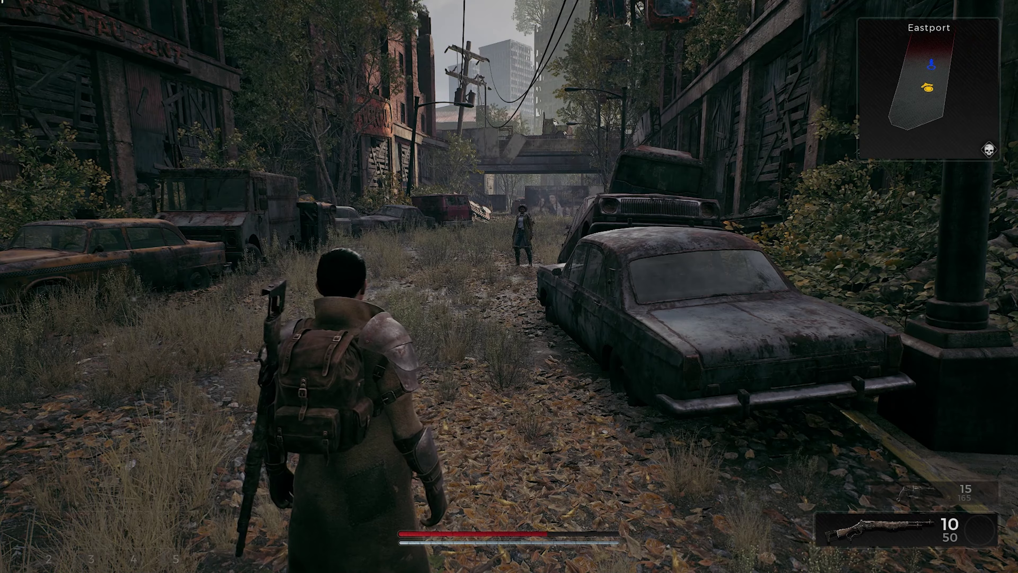
key("w")
key("w")
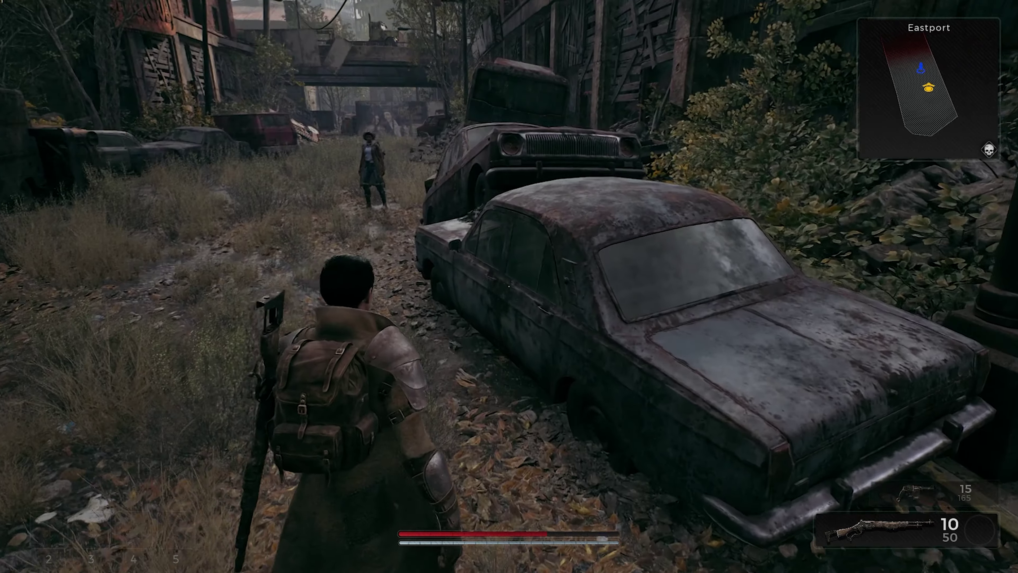
Step: Open the video options from the in-game System menu and cycle the display mode to Windowed
key("w")
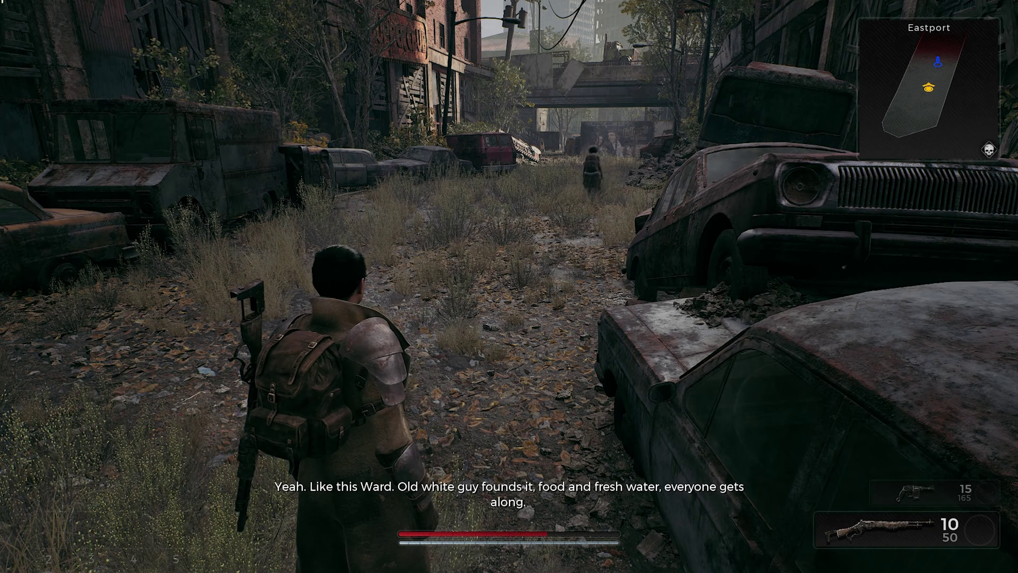
key("Escape")
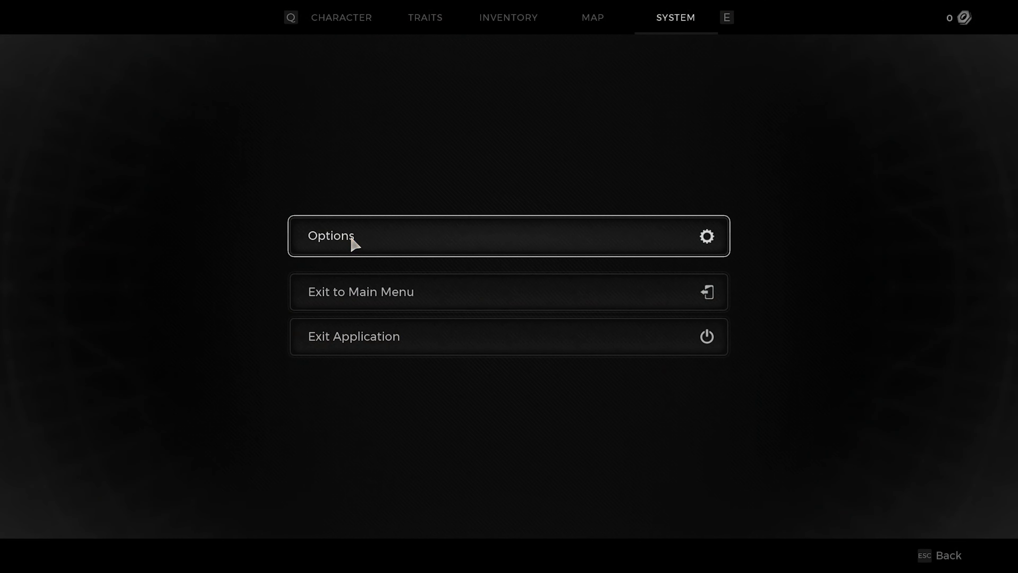
left_click(353, 238)
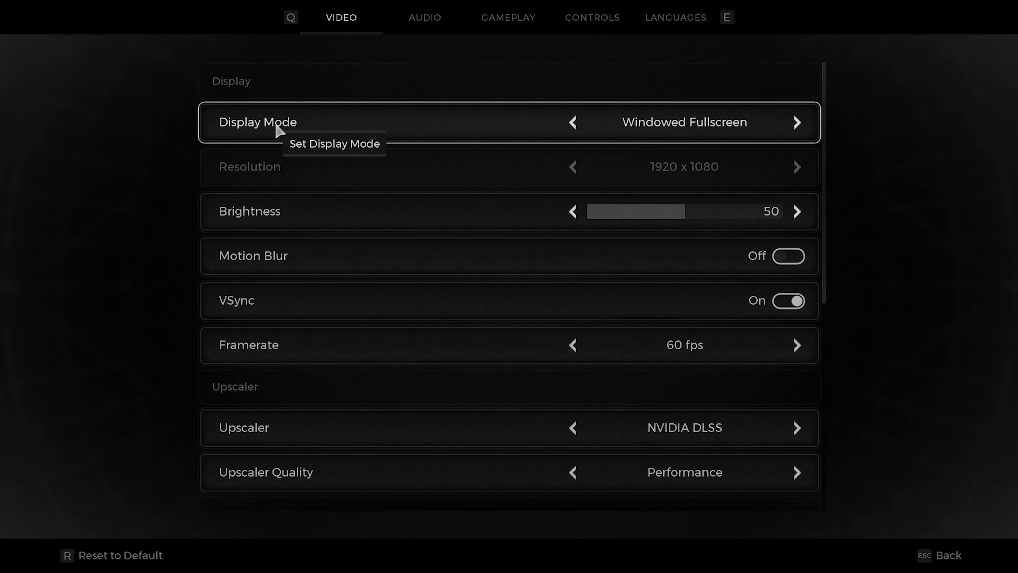
left_click(798, 125)
left_click(575, 123)
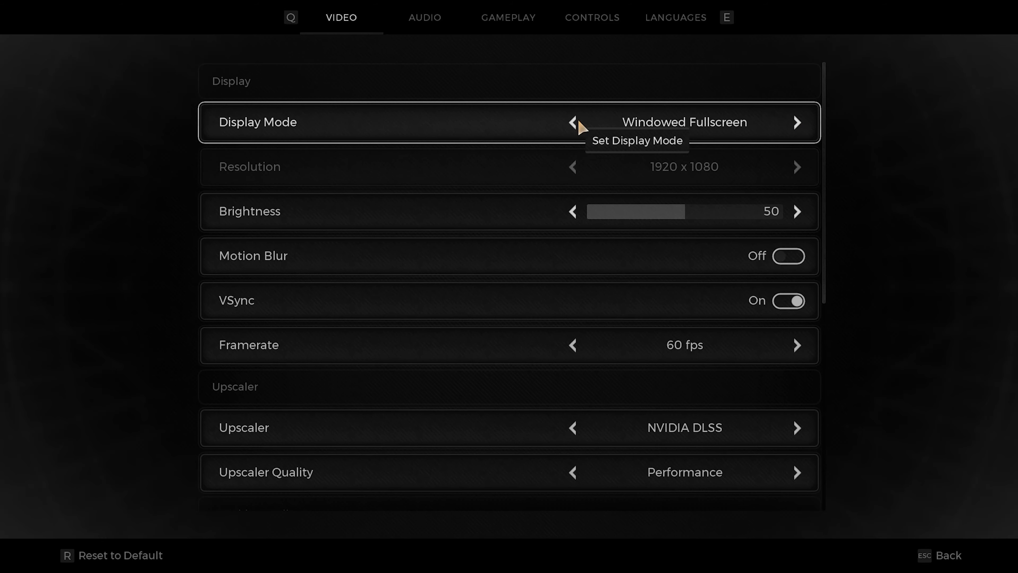
left_click(576, 123)
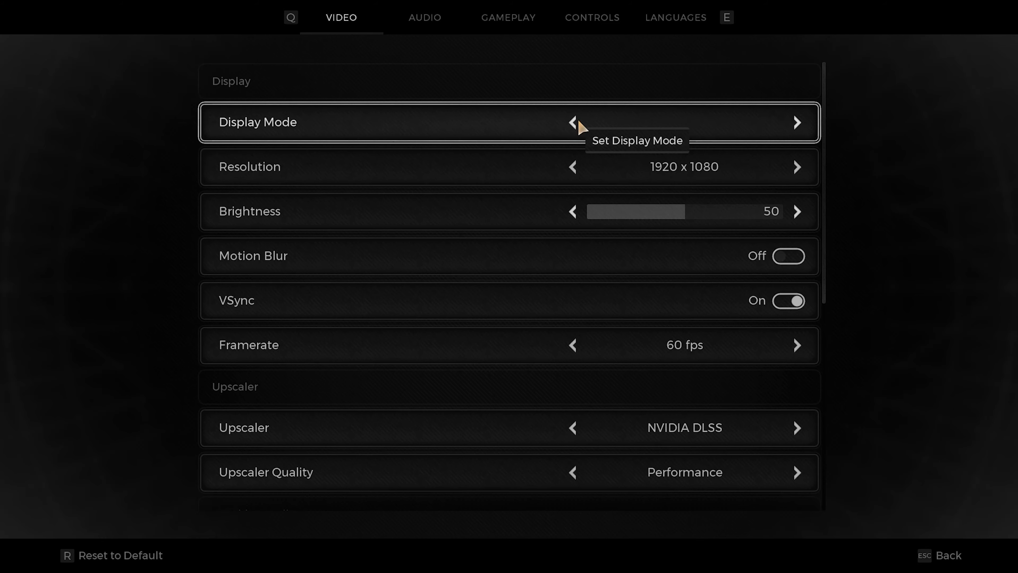
left_click(575, 122)
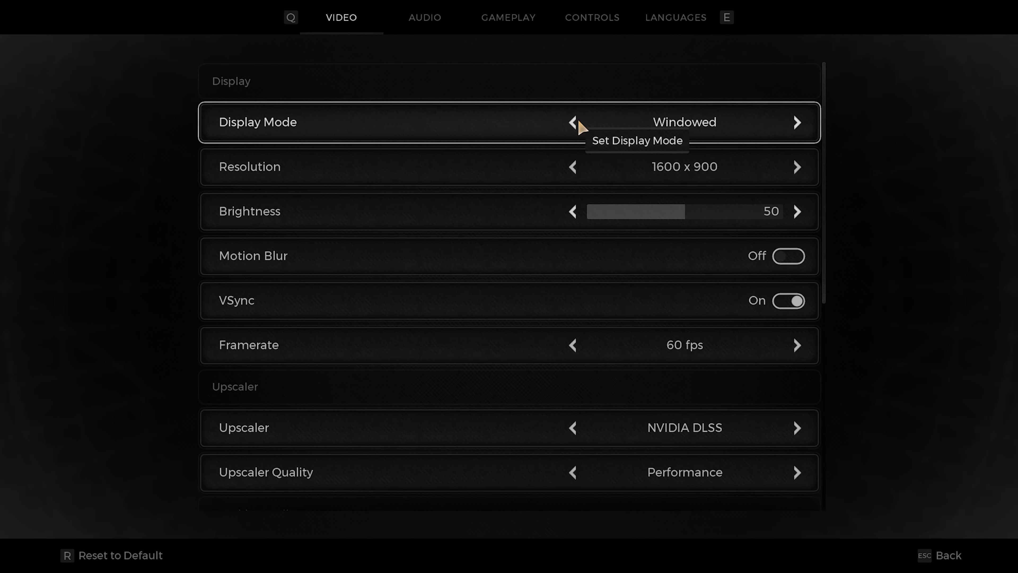